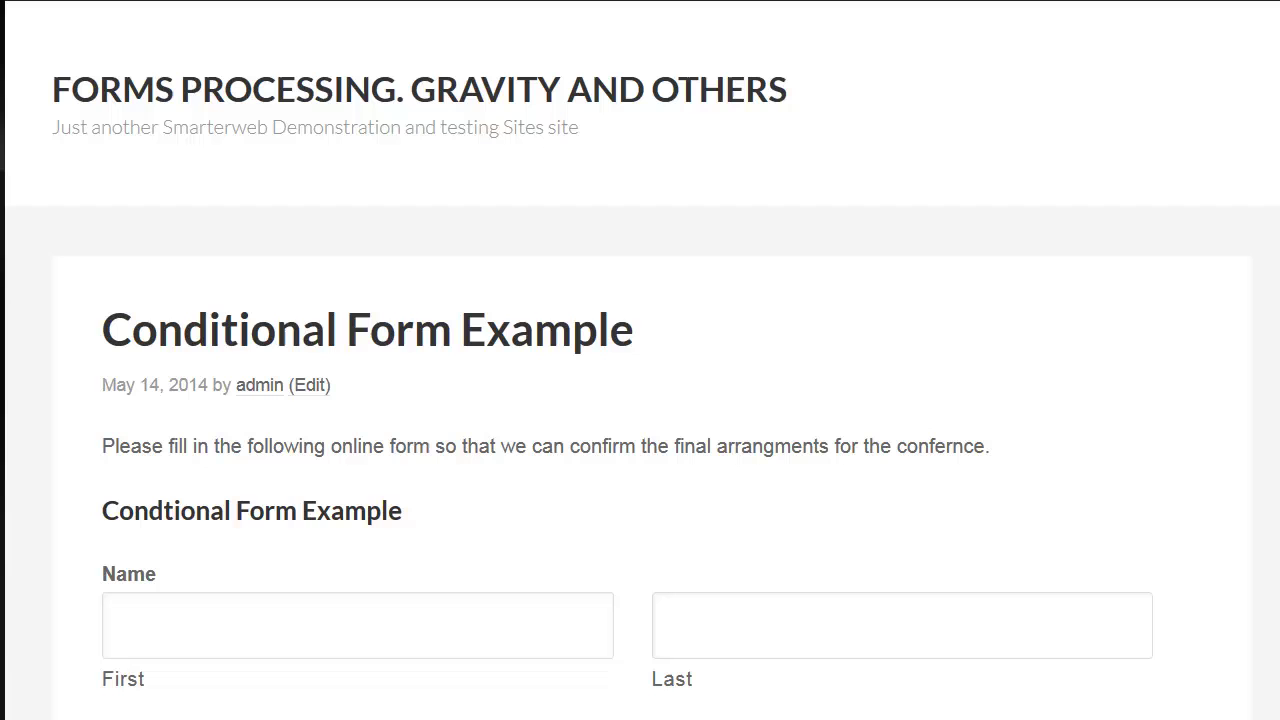
Scroll down the Conditional Form Example and click into the first and last name boxes.
scroll(640, 400, "down", 3)
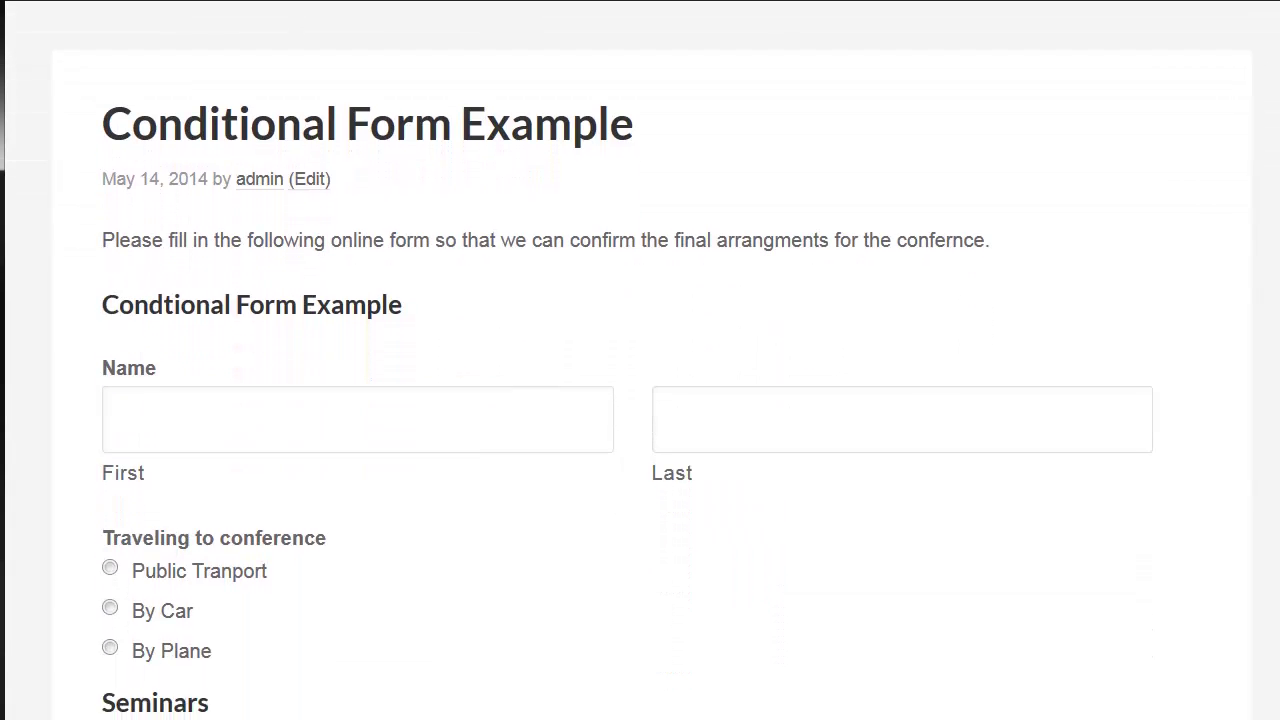
scroll(640, 400, "down", 1)
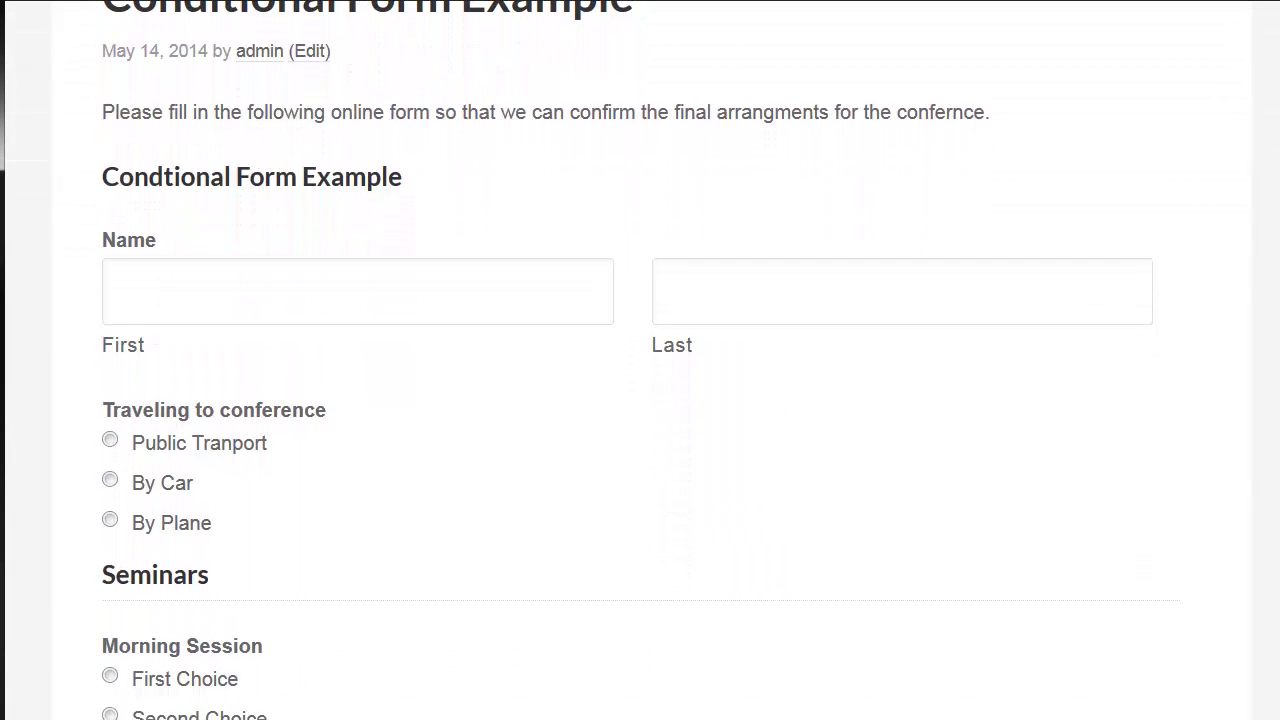
scroll(640, 400, "down", 2)
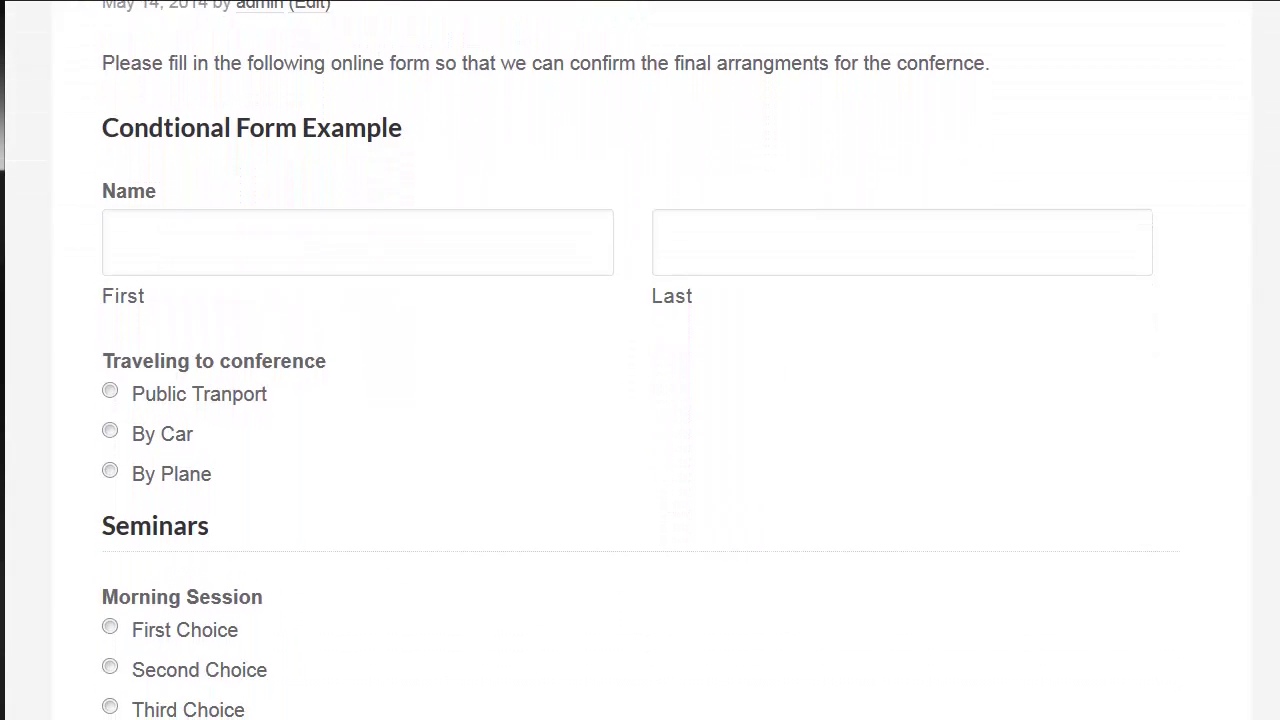
left_click(273, 221)
left_click(692, 228)
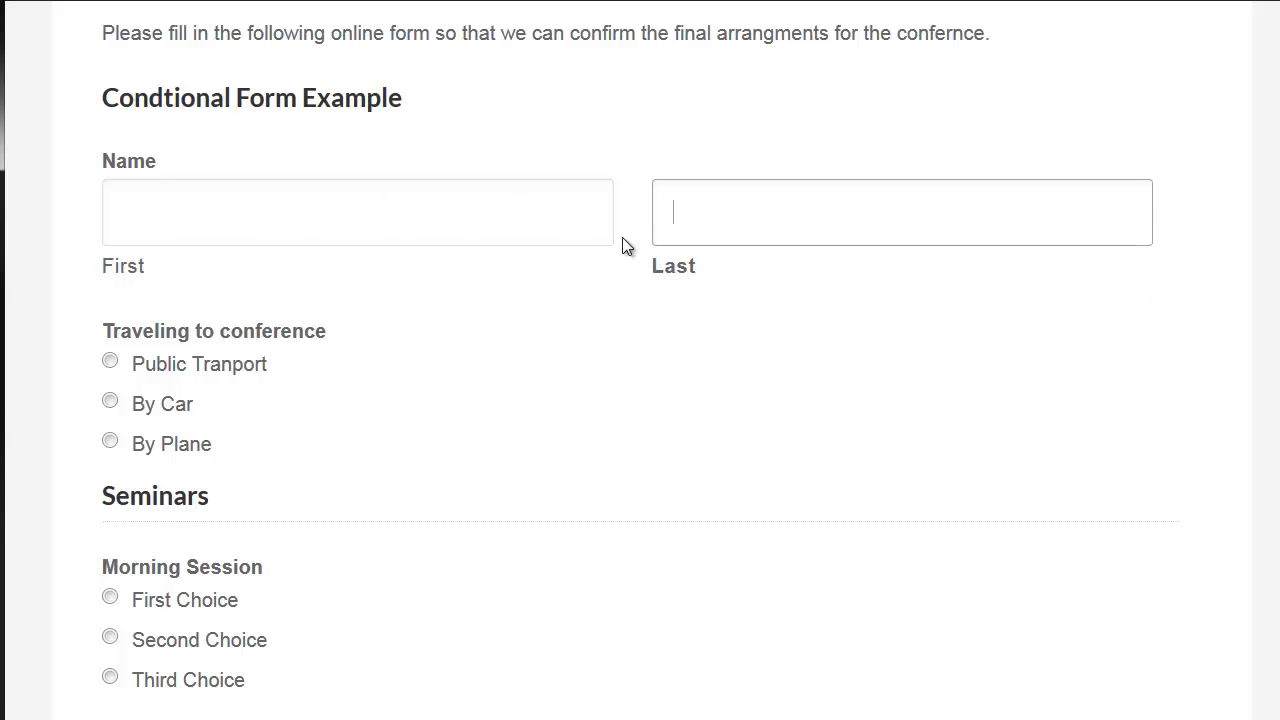
Select Public Tranport, By Car, then By Plane to reveal the matching travel fields.
scroll(620, 243, "down", 3)
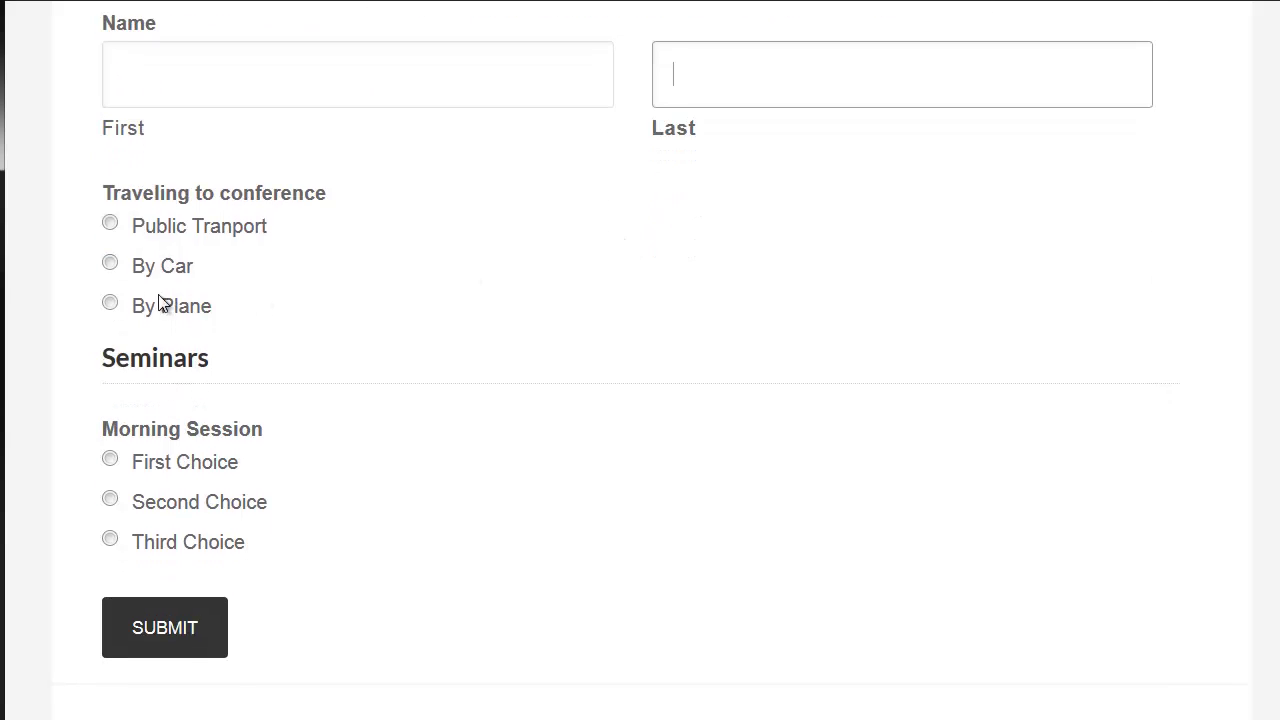
left_click(109, 223)
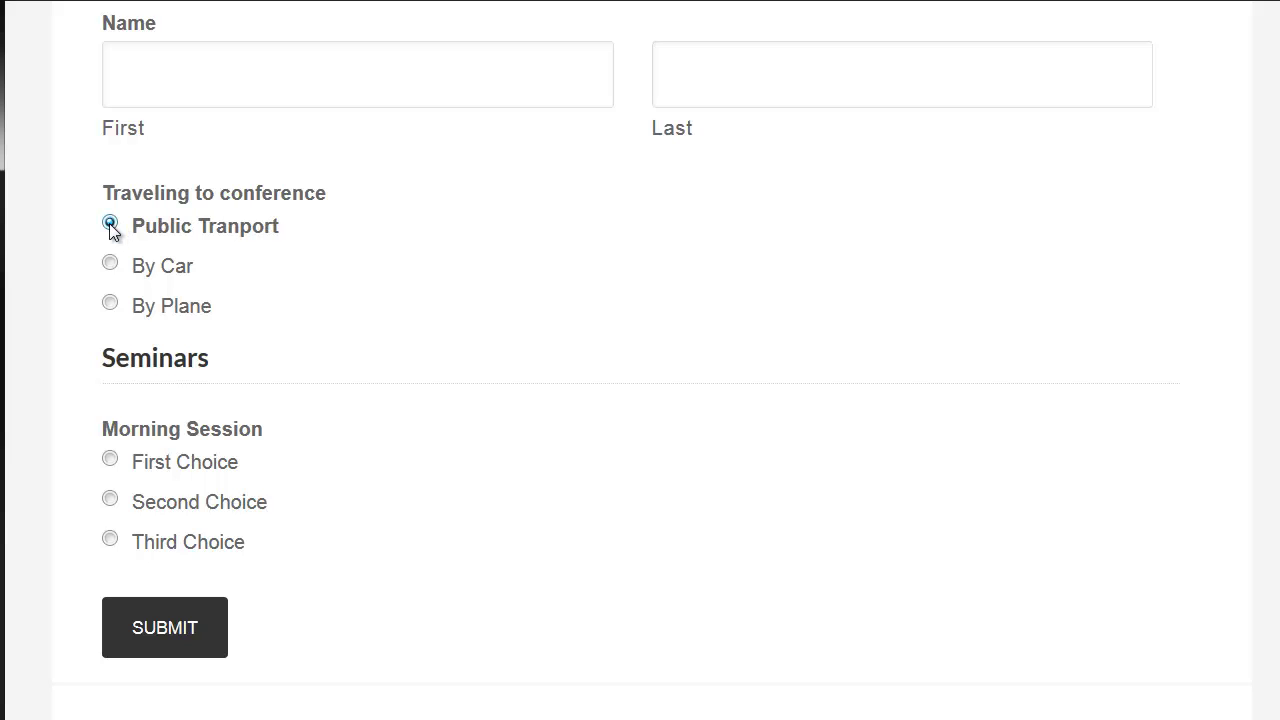
left_click(110, 266)
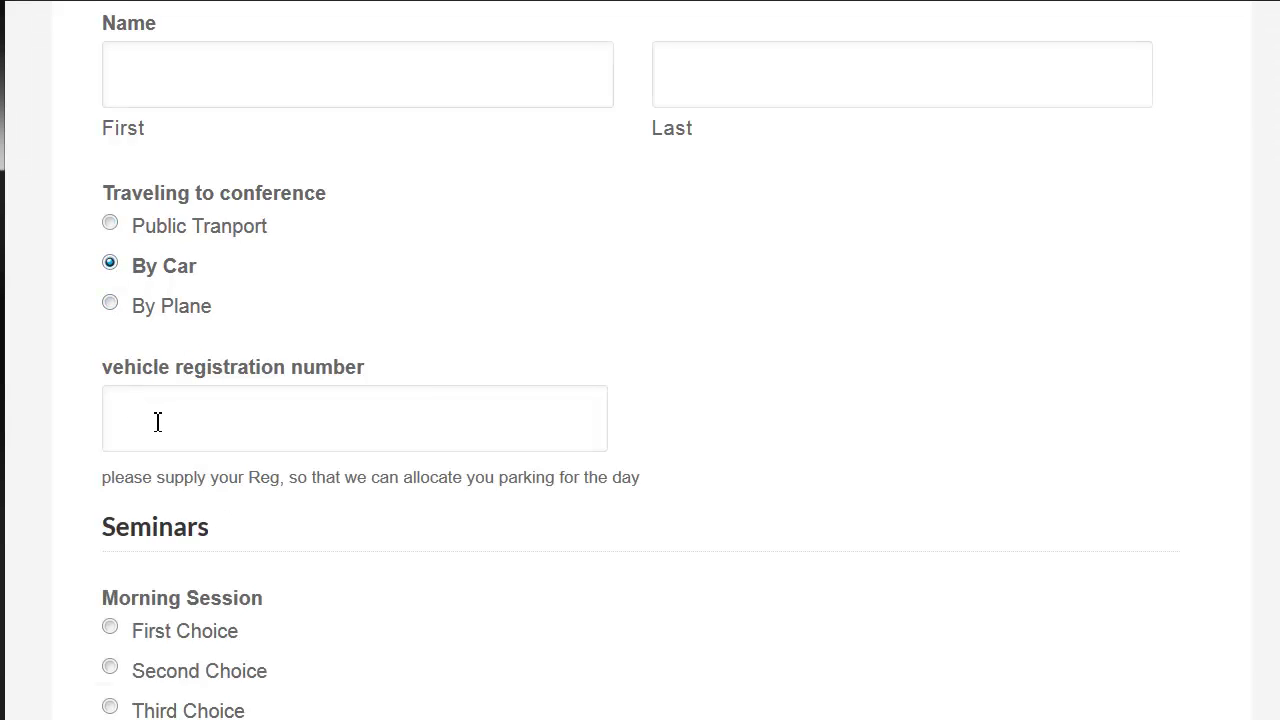
left_click(110, 305)
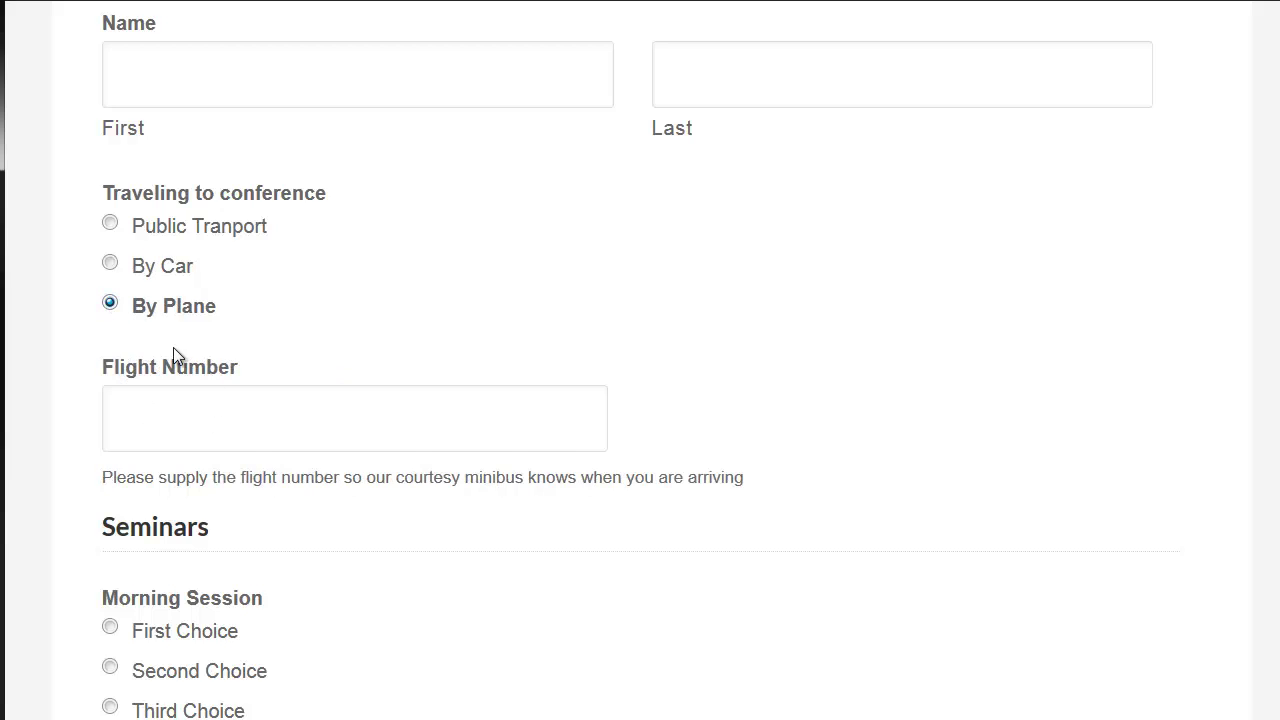
scroll(236, 366, "down", 3)
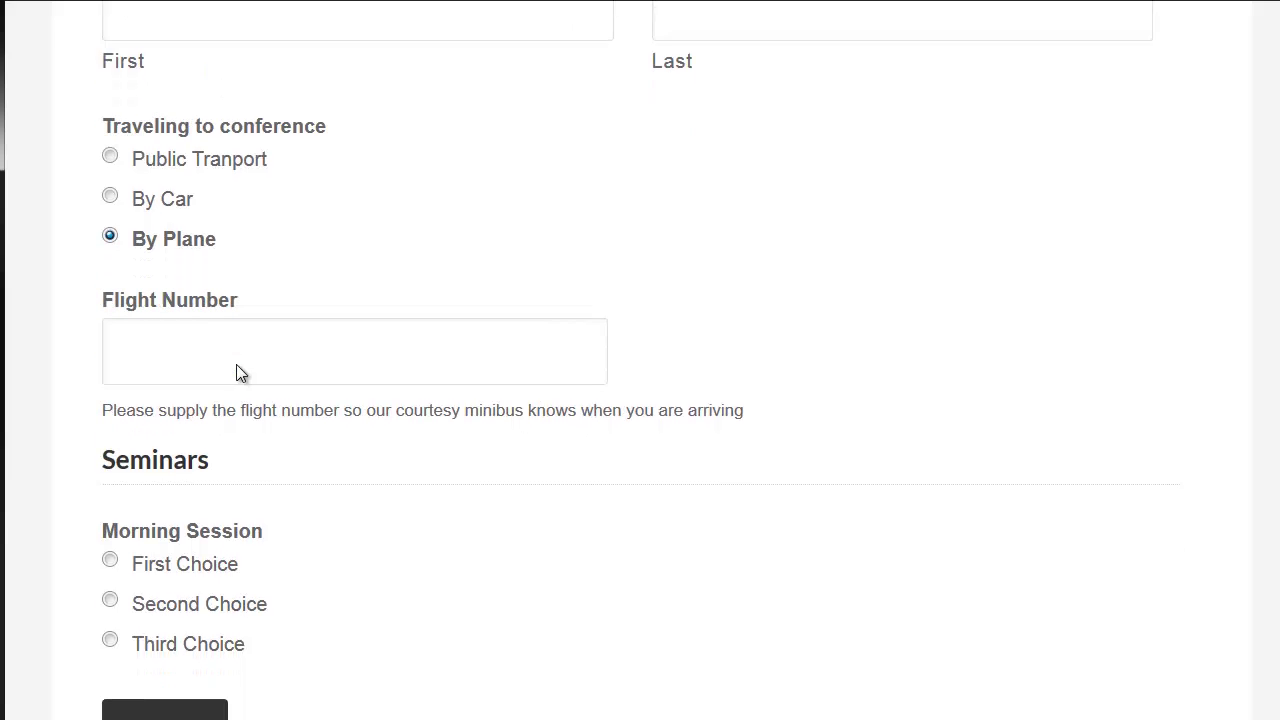
scroll(236, 370, "down", 1)
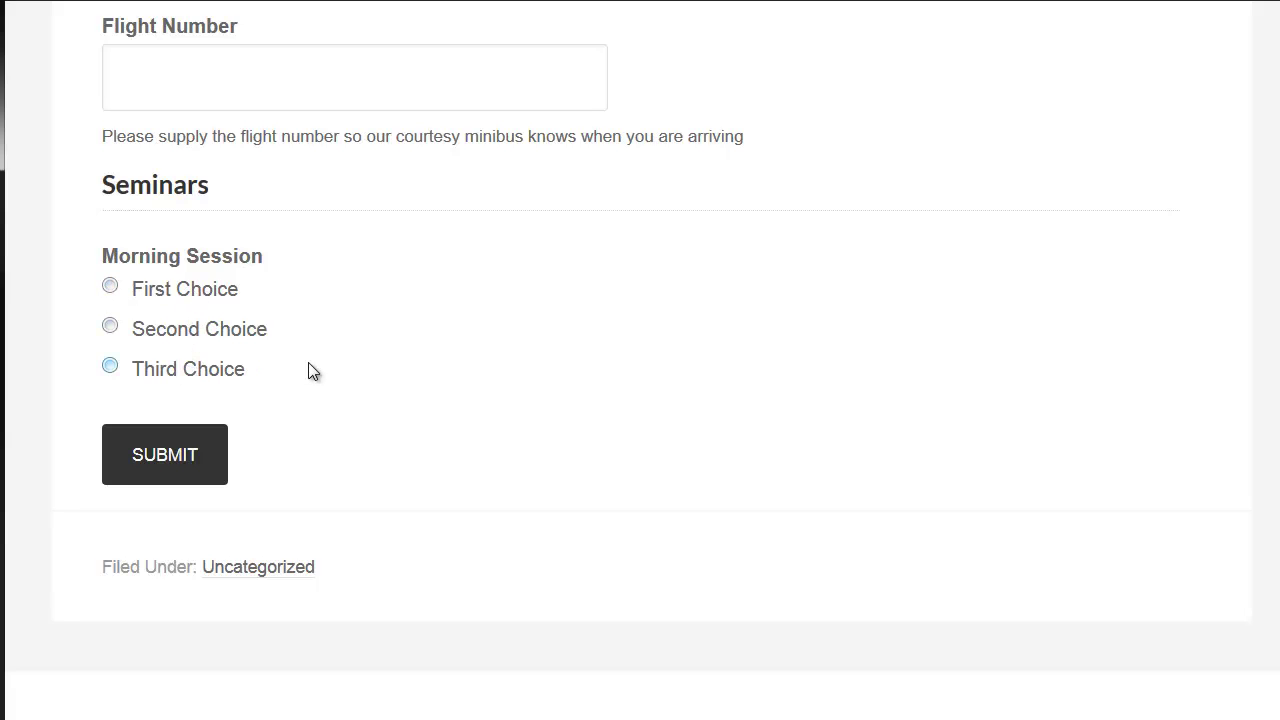
Cycle the Morning Session through First, Second, Third Choice and back to First.
left_click(110, 288)
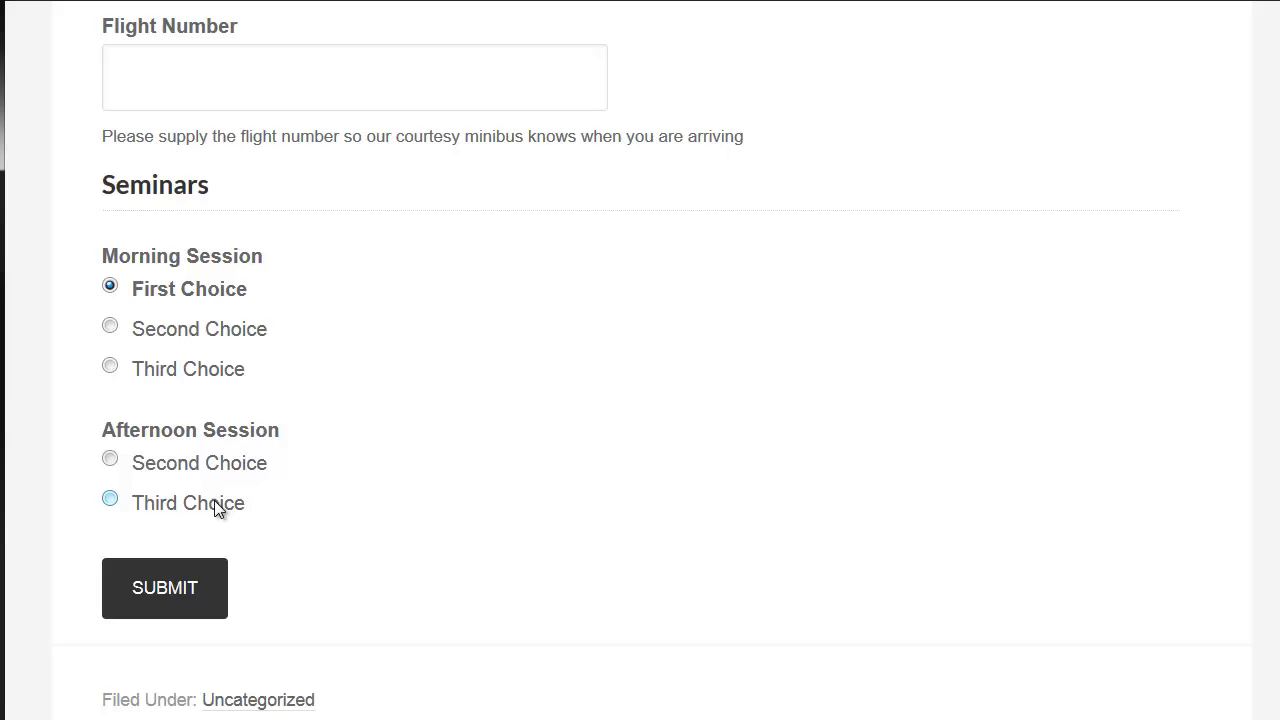
left_click(110, 327)
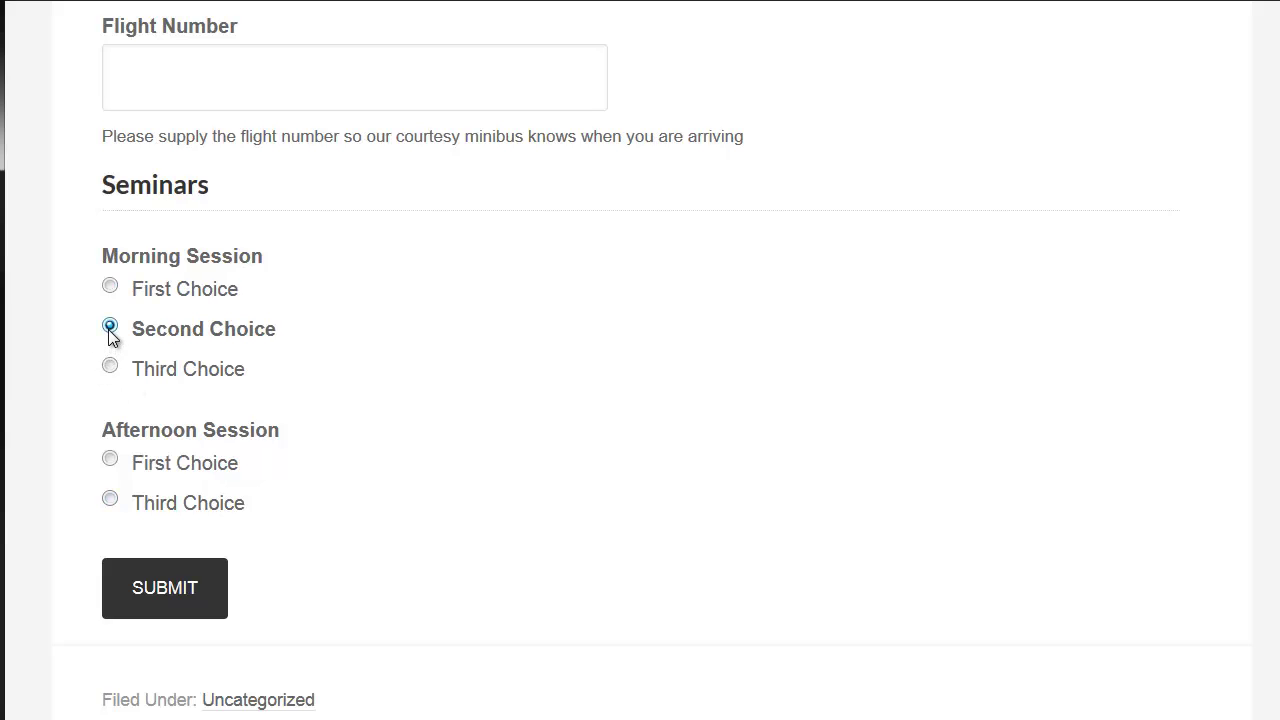
left_click(110, 366)
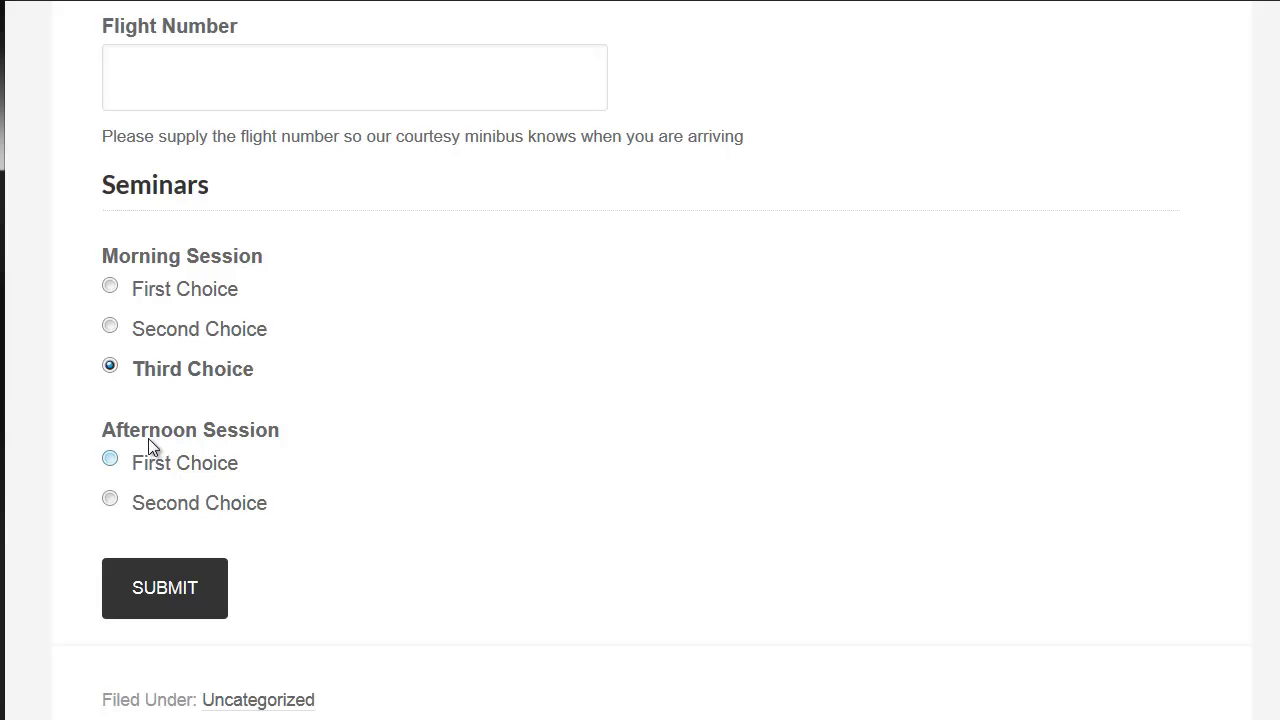
left_click(110, 326)
left_click(110, 287)
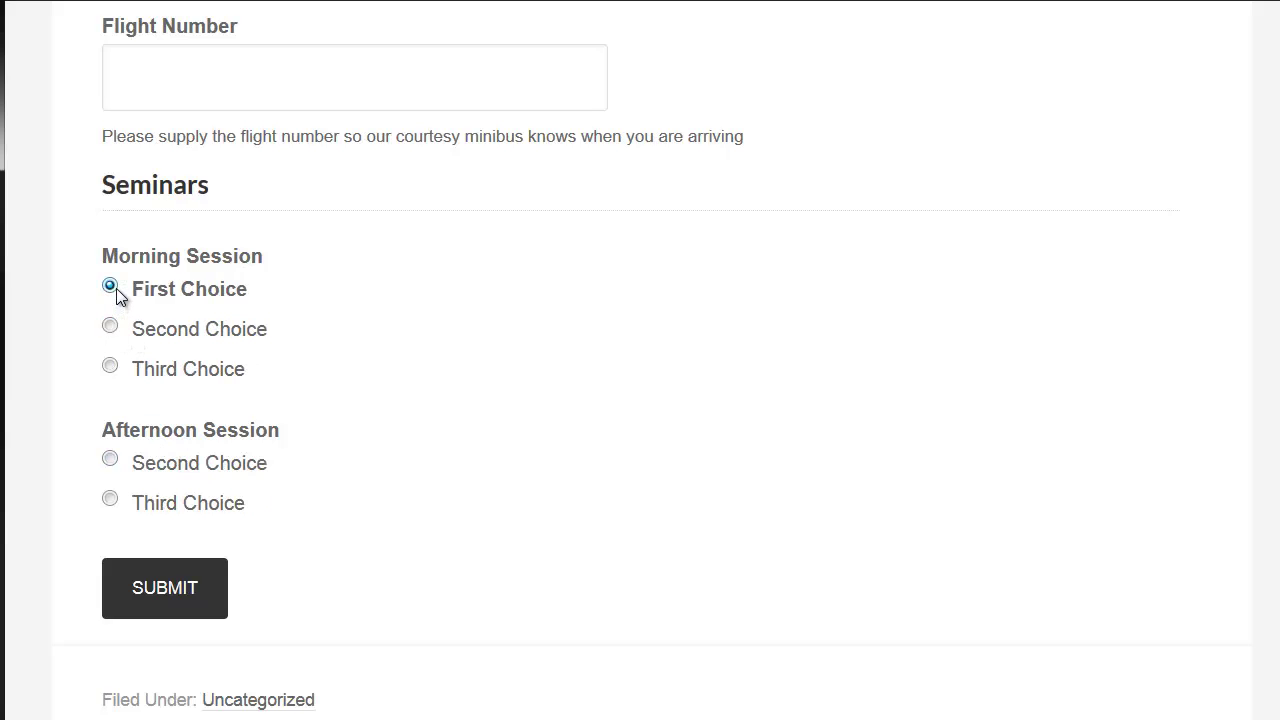
Pair morning and afternoon choices, ending with First Choice morning and Second Choice afternoon.
left_click(110, 462)
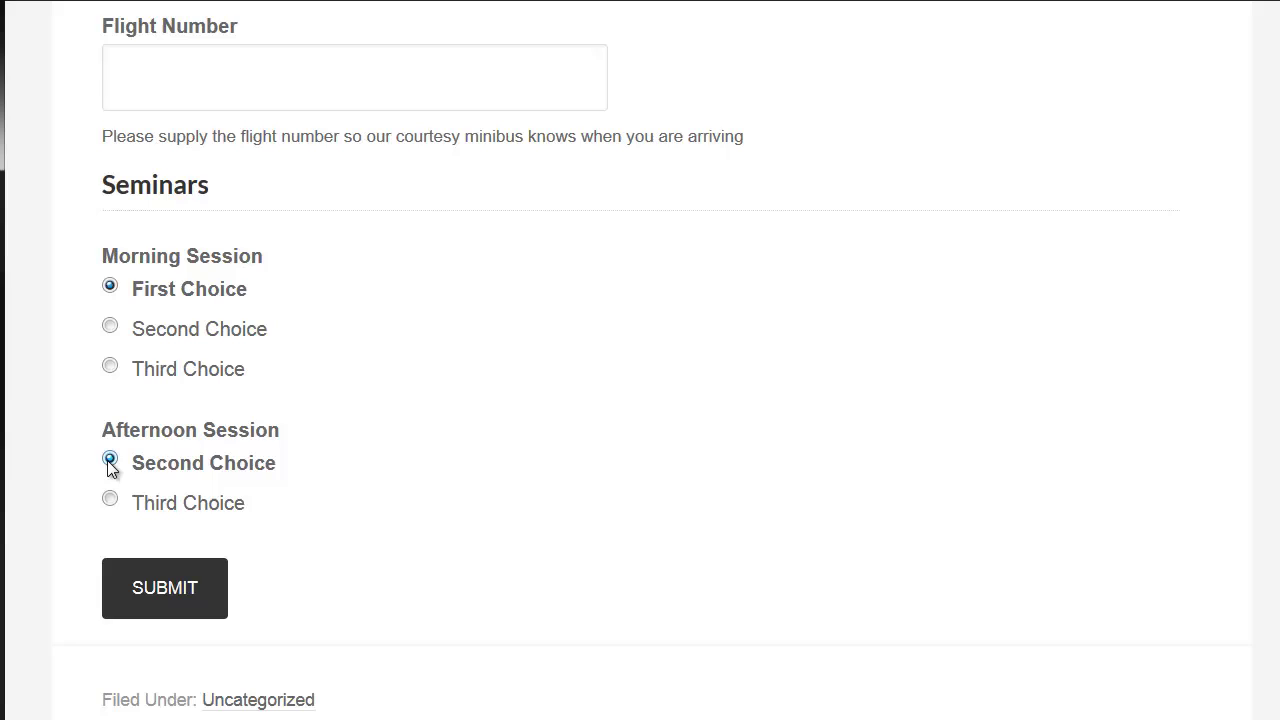
left_click(116, 326)
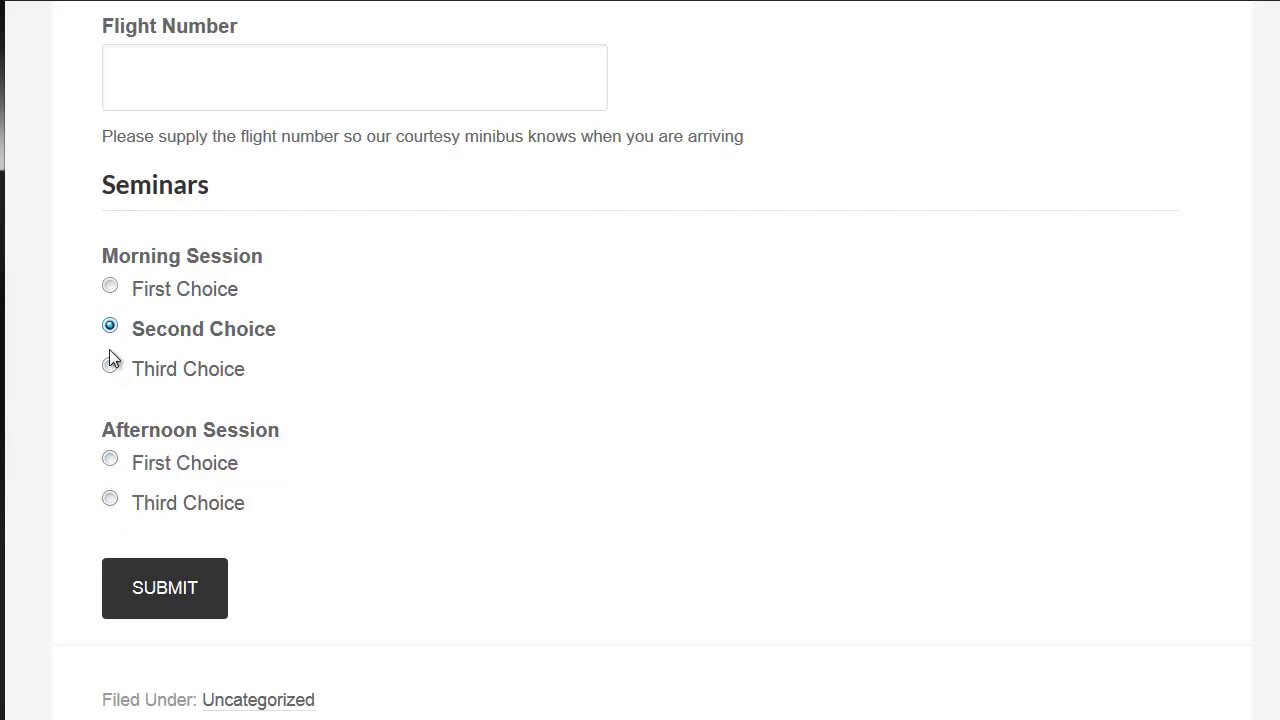
left_click(111, 458)
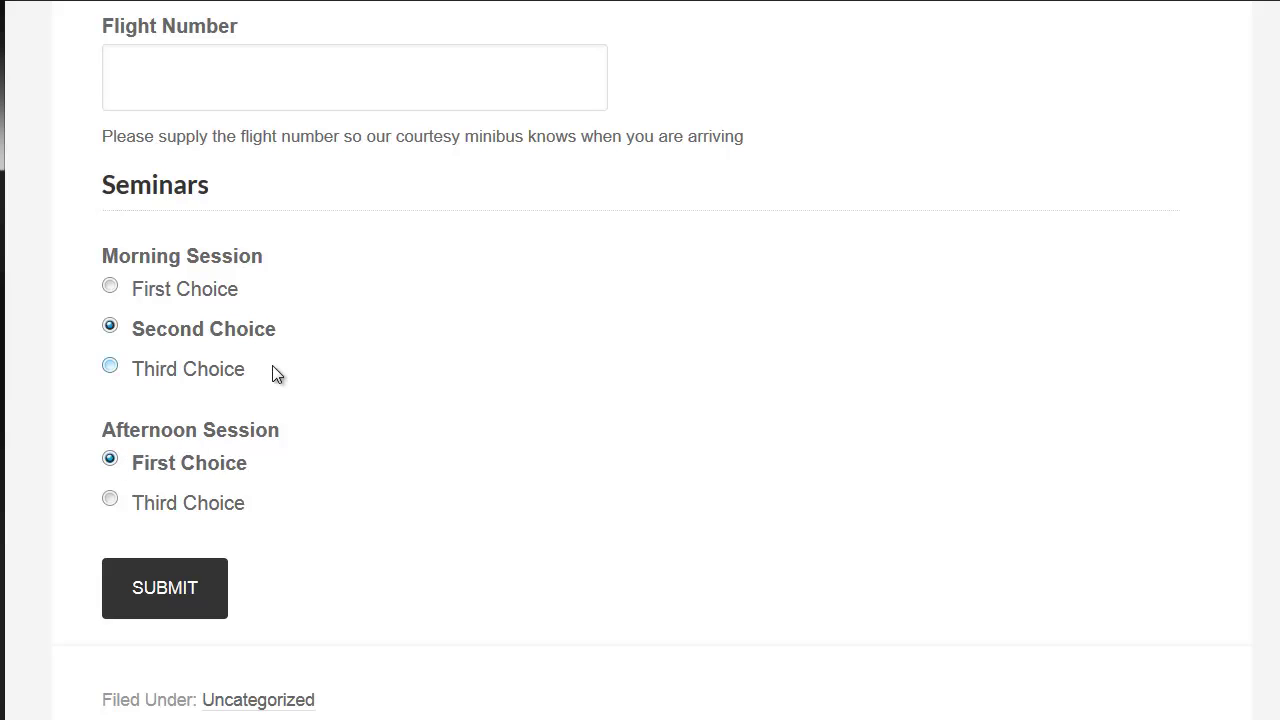
left_click(111, 288)
left_click(110, 460)
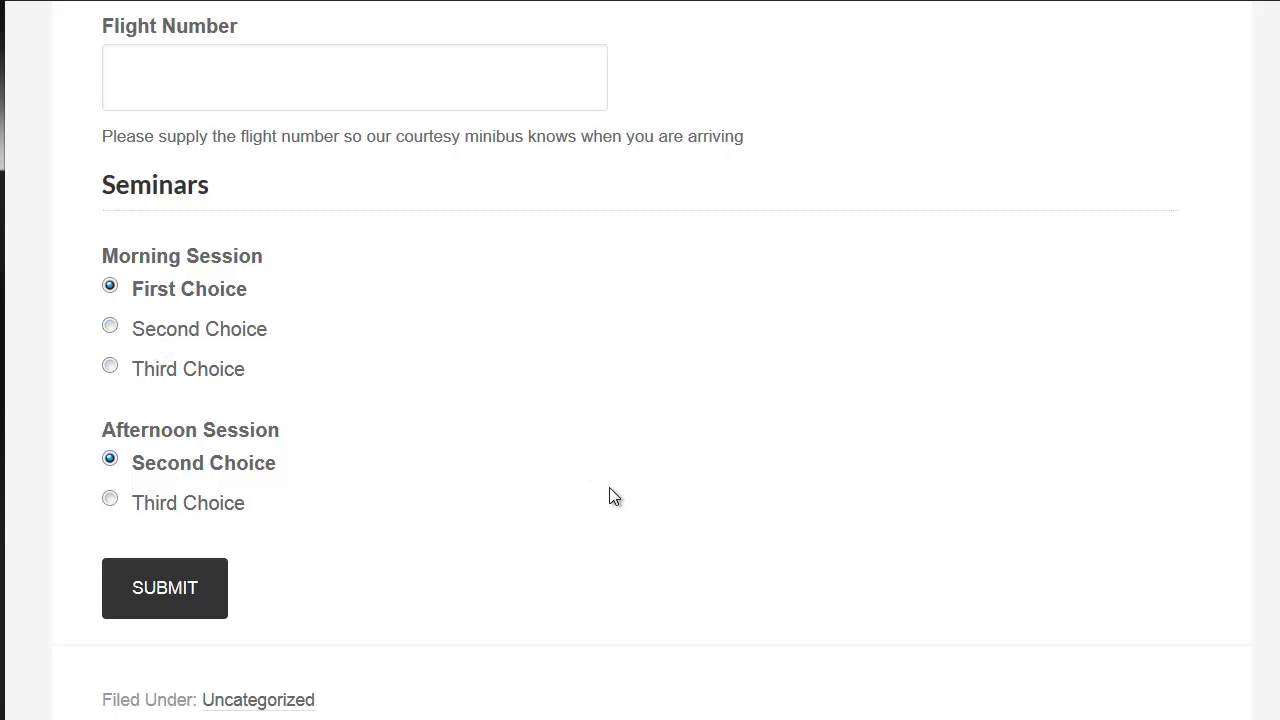
scroll(613, 496, "up", 1)
scroll(613, 496, "up", 1)
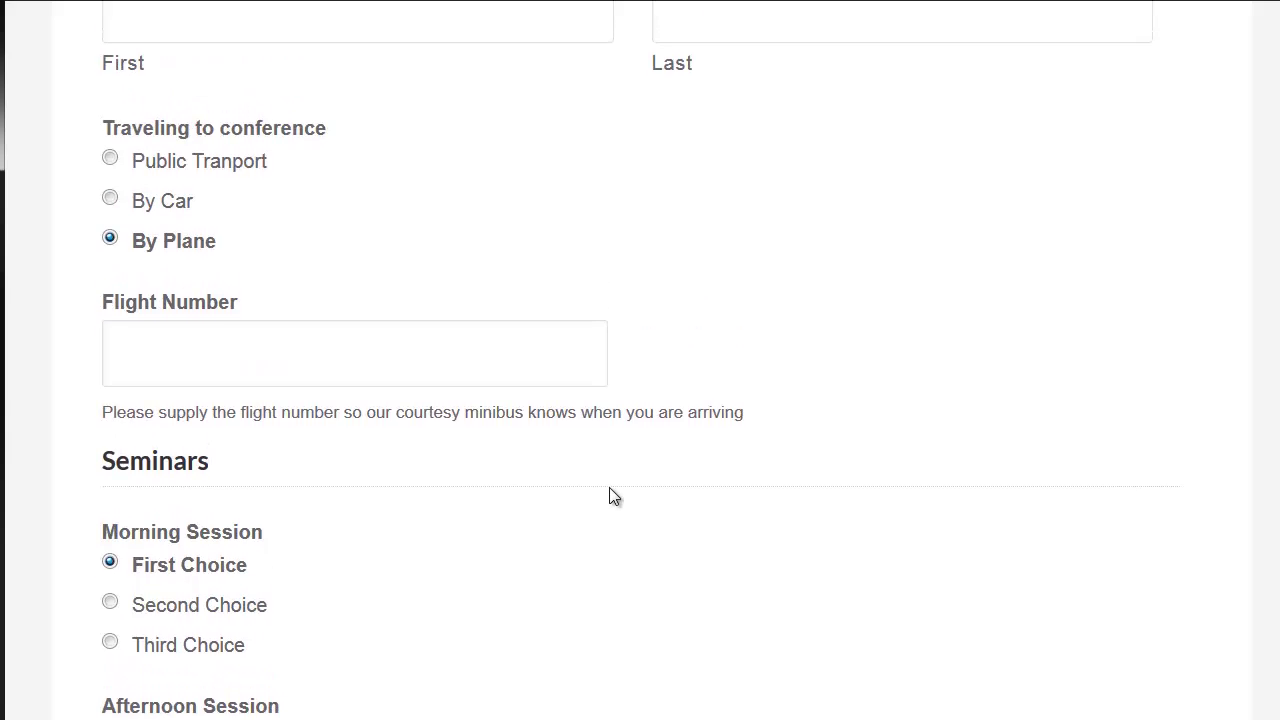
scroll(613, 496, "up", 5)
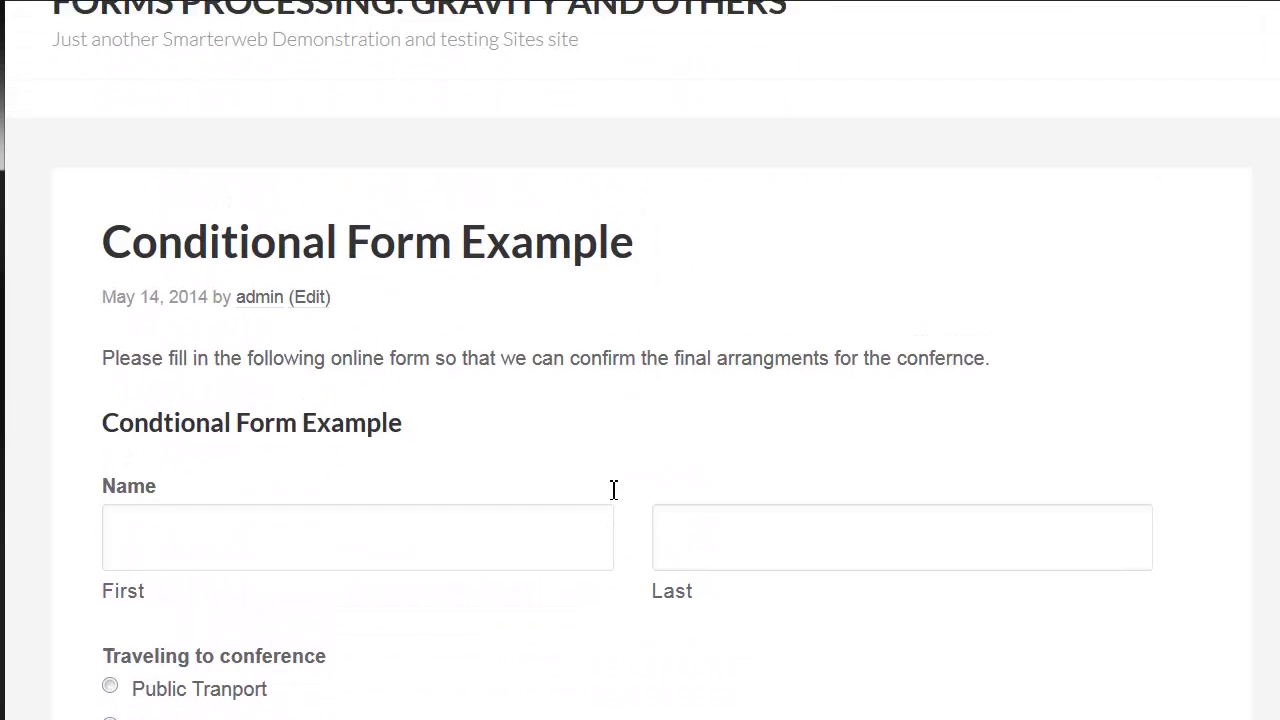
scroll(613, 489, "up", 1)
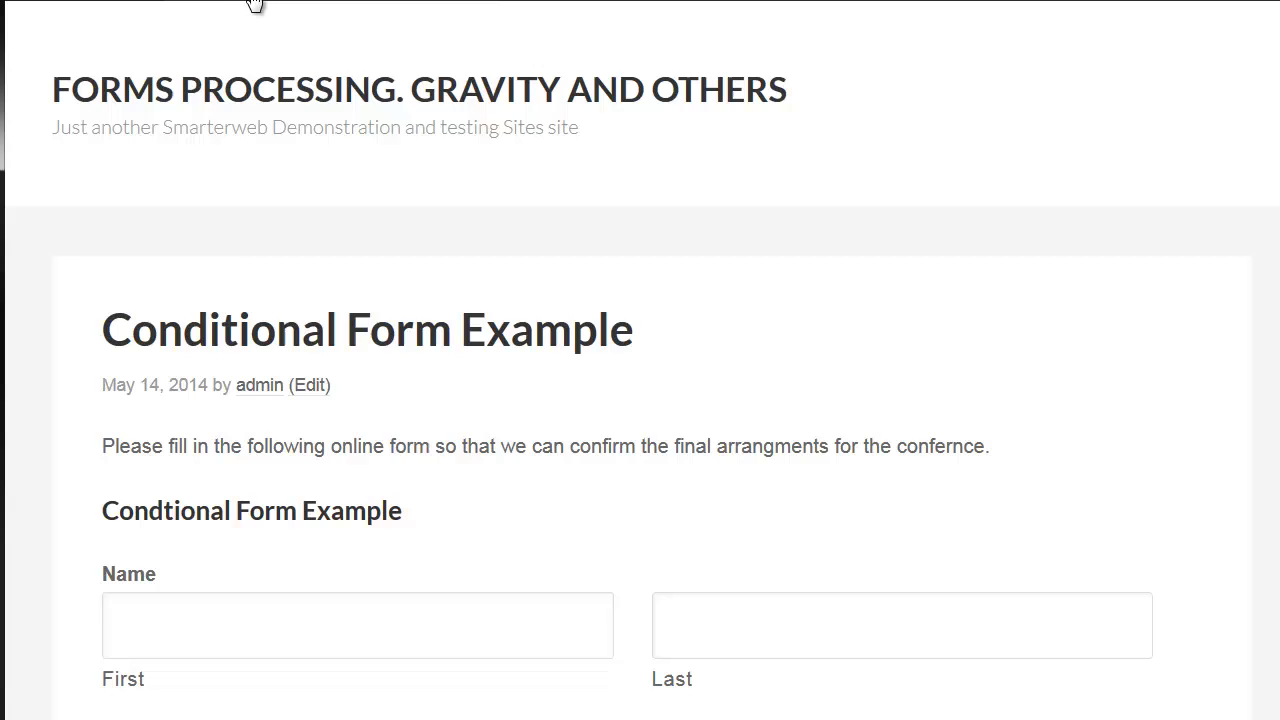
From the Dashboard, create a new Gravity Forms form titled 'Conference'.
mouse_move(256, 4)
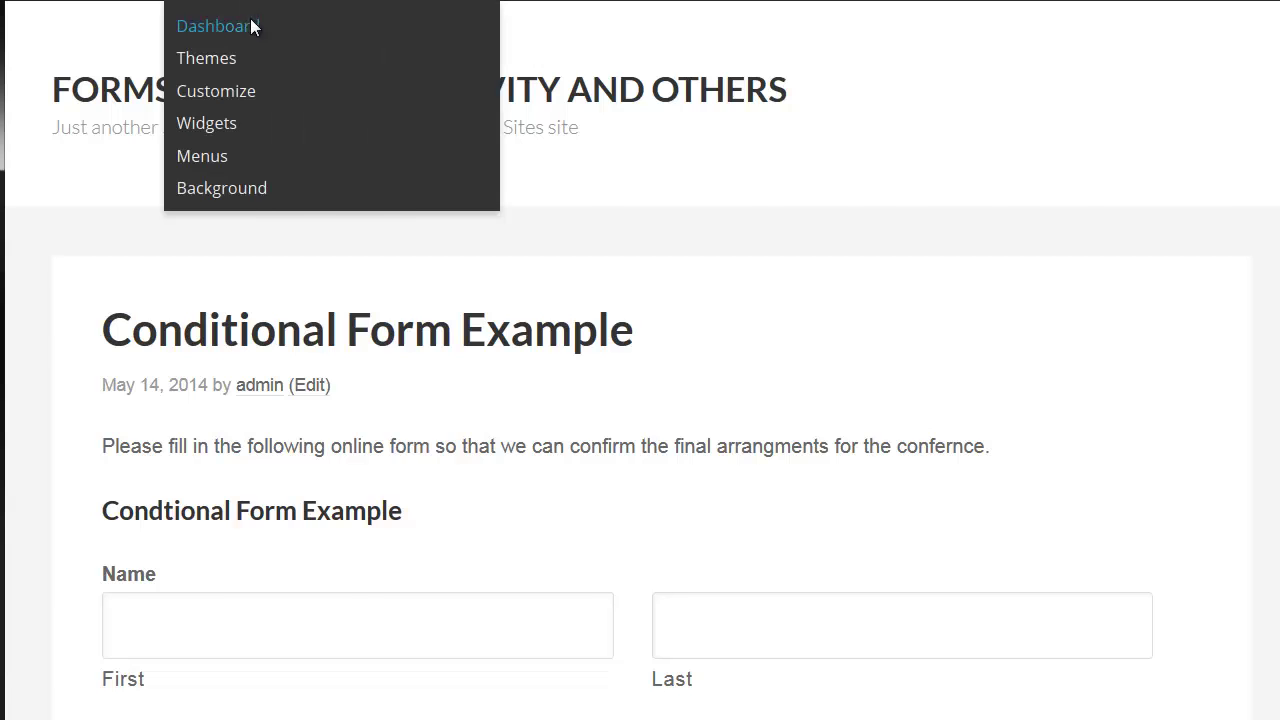
left_click(252, 28)
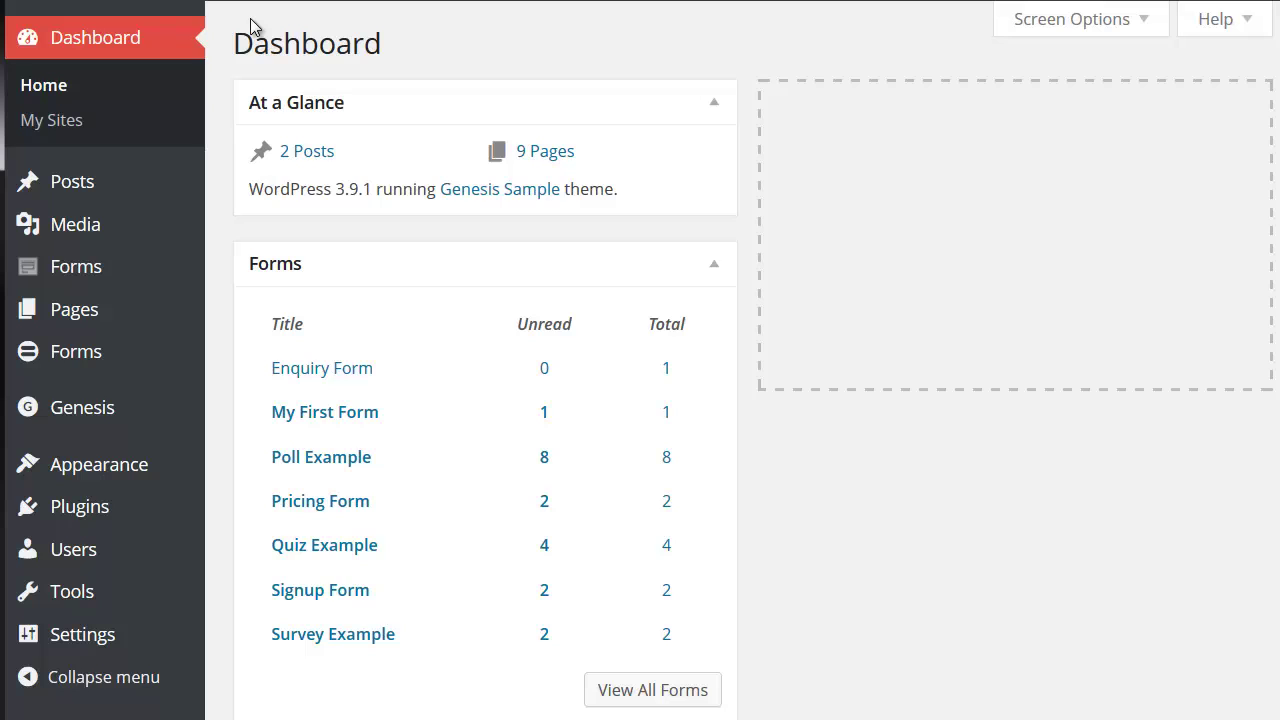
mouse_move(143, 266)
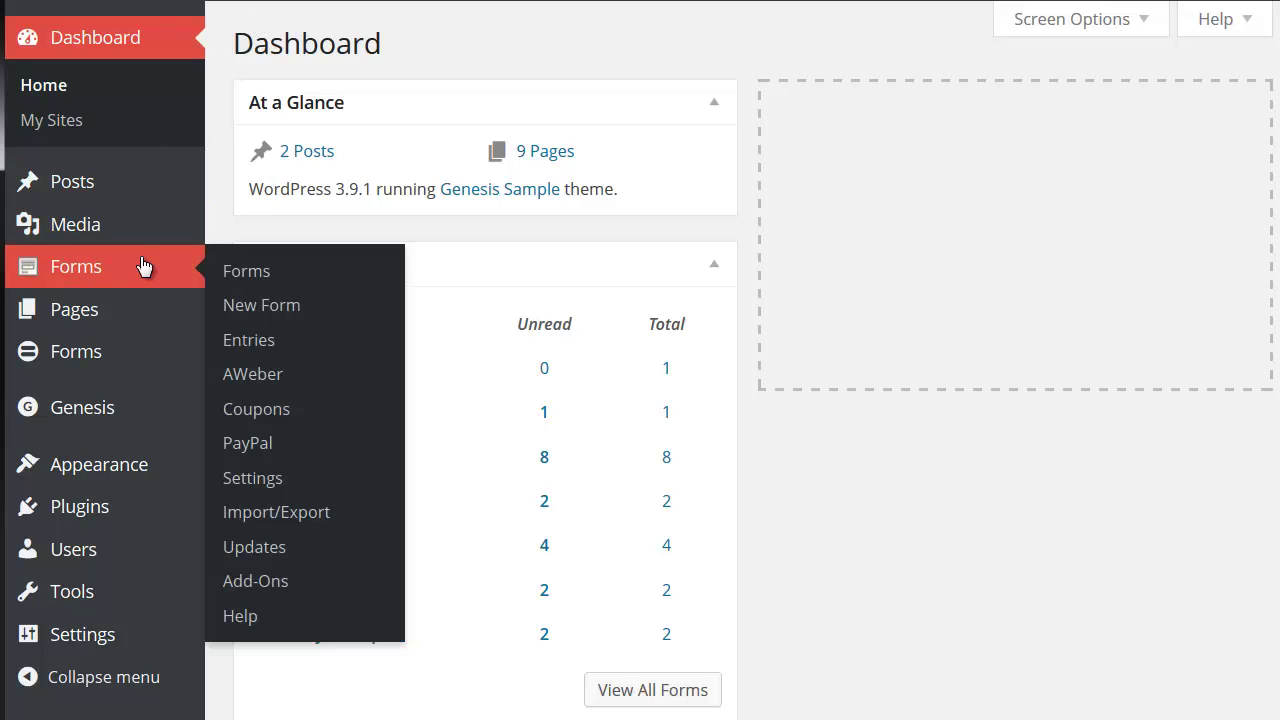
left_click(271, 318)
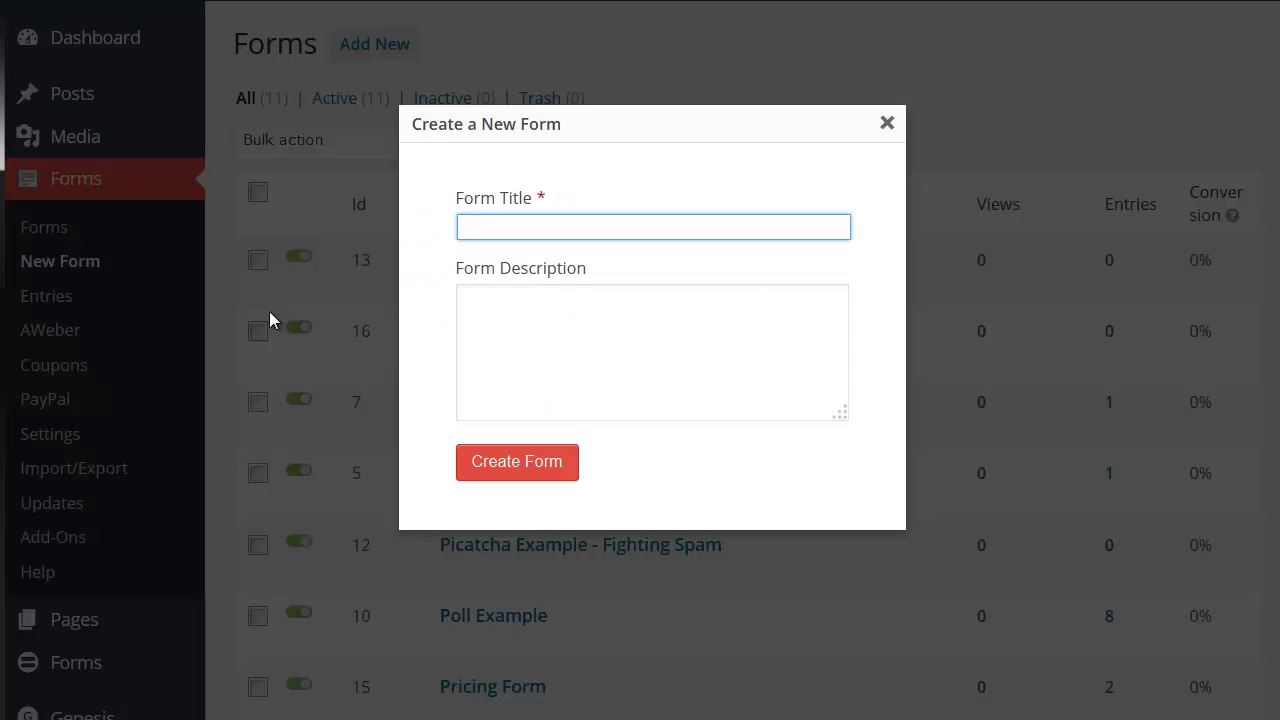
type("Conference")
left_click(490, 463)
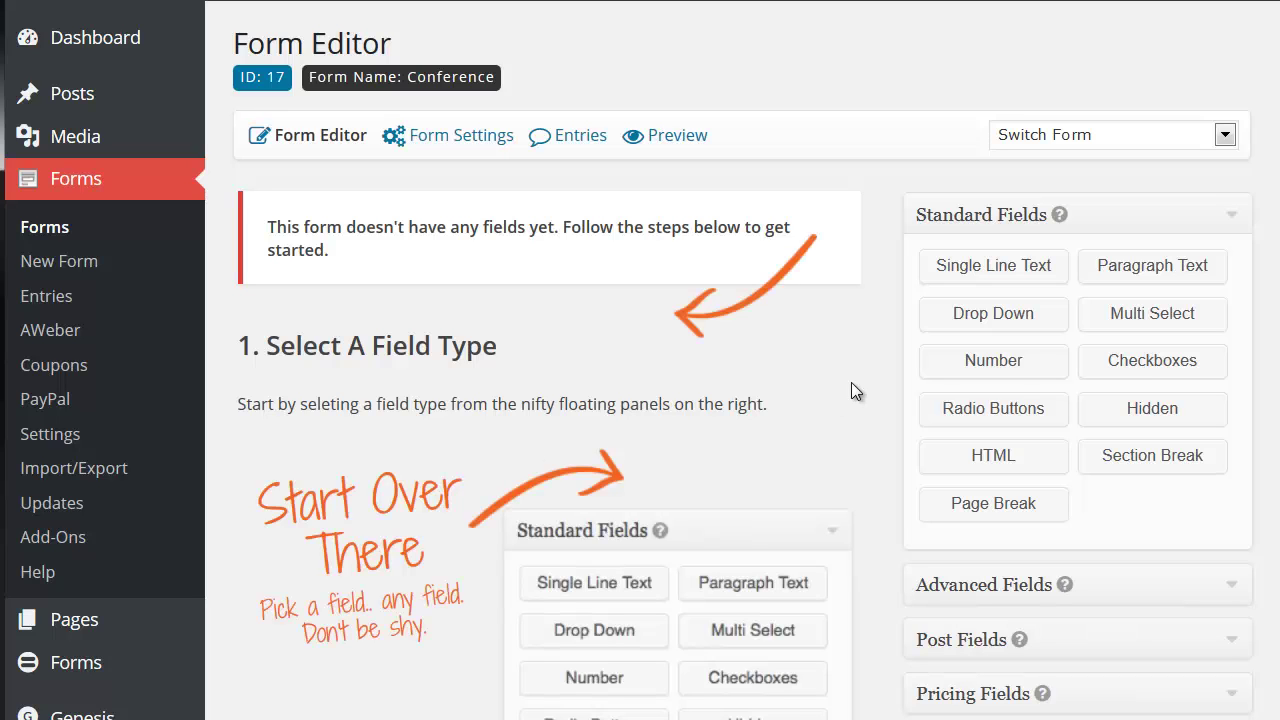
Expand the field type lists and add a Name field to the Conference form.
left_click(1226, 584)
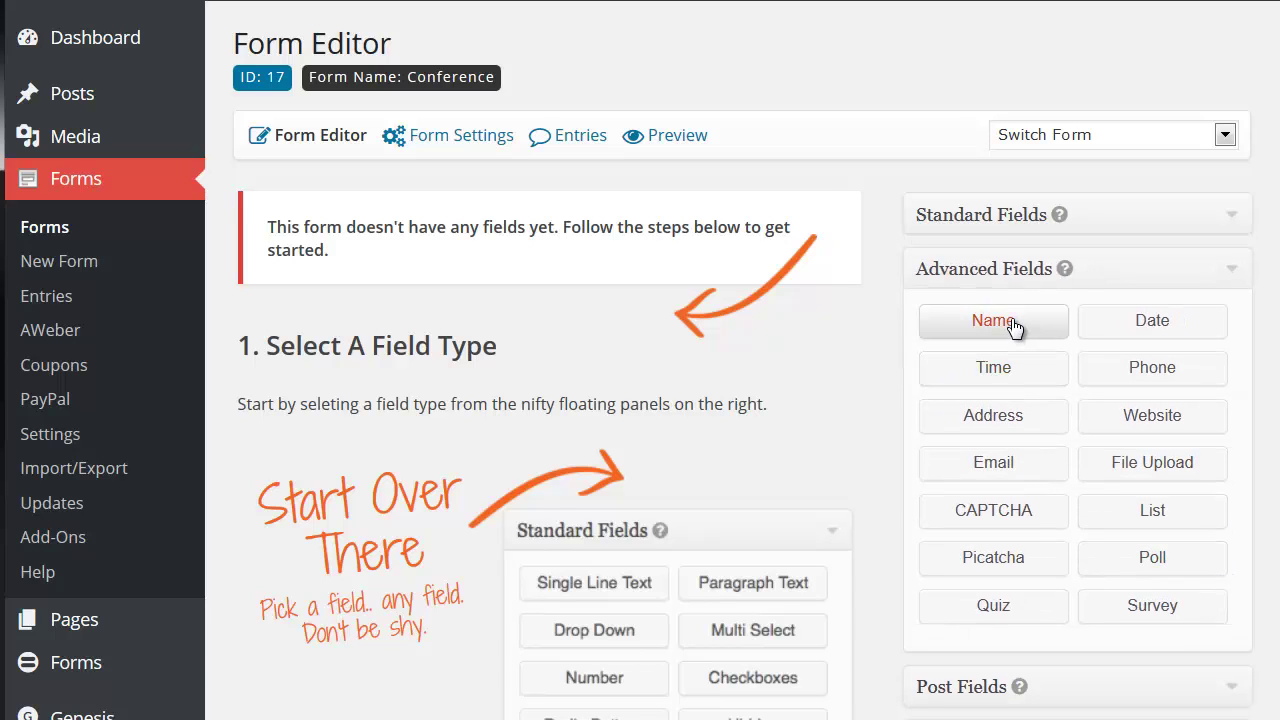
left_click(1014, 327)
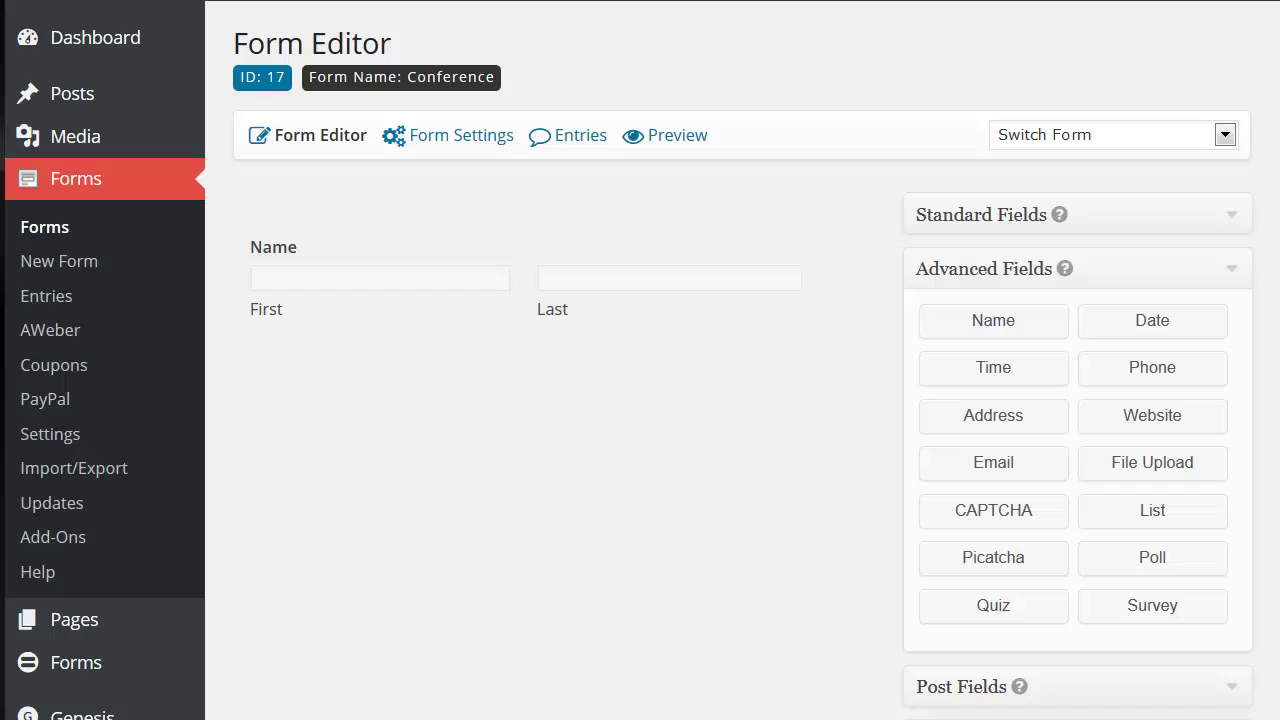
Add a Checkboxes field, delete it, and add a Radio Buttons field below Name instead.
left_click(1239, 216)
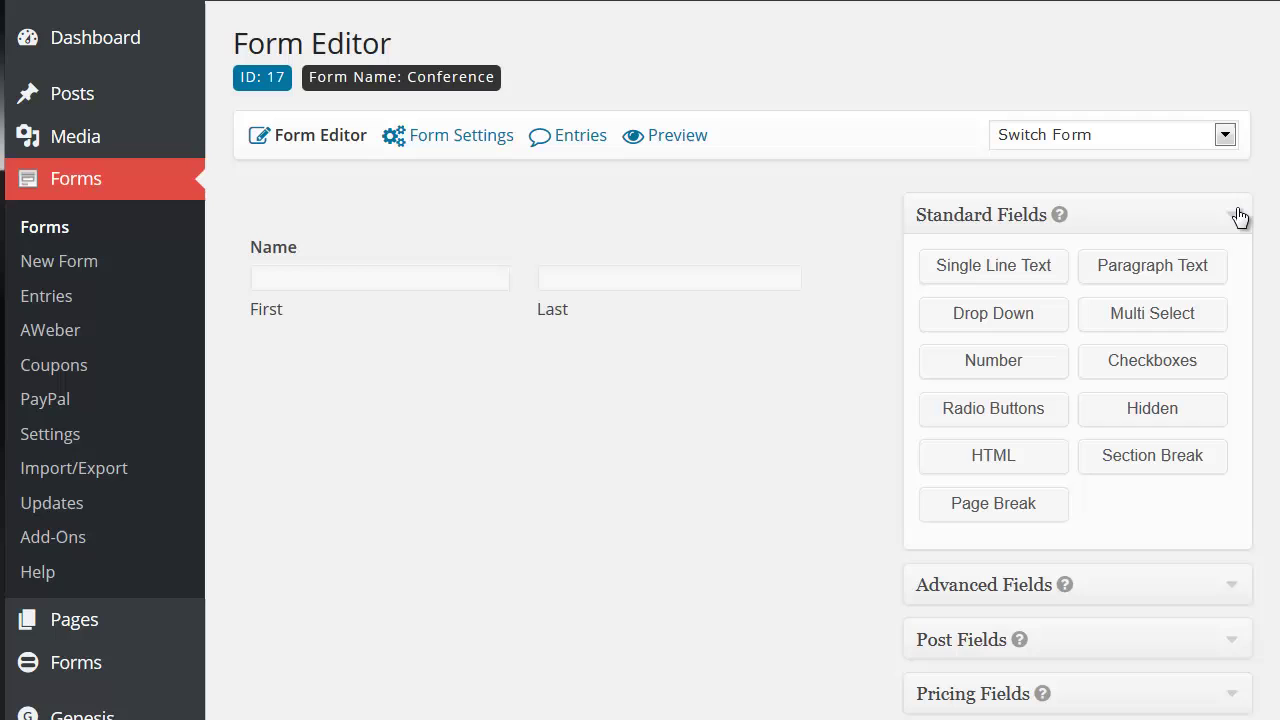
left_click(1146, 366)
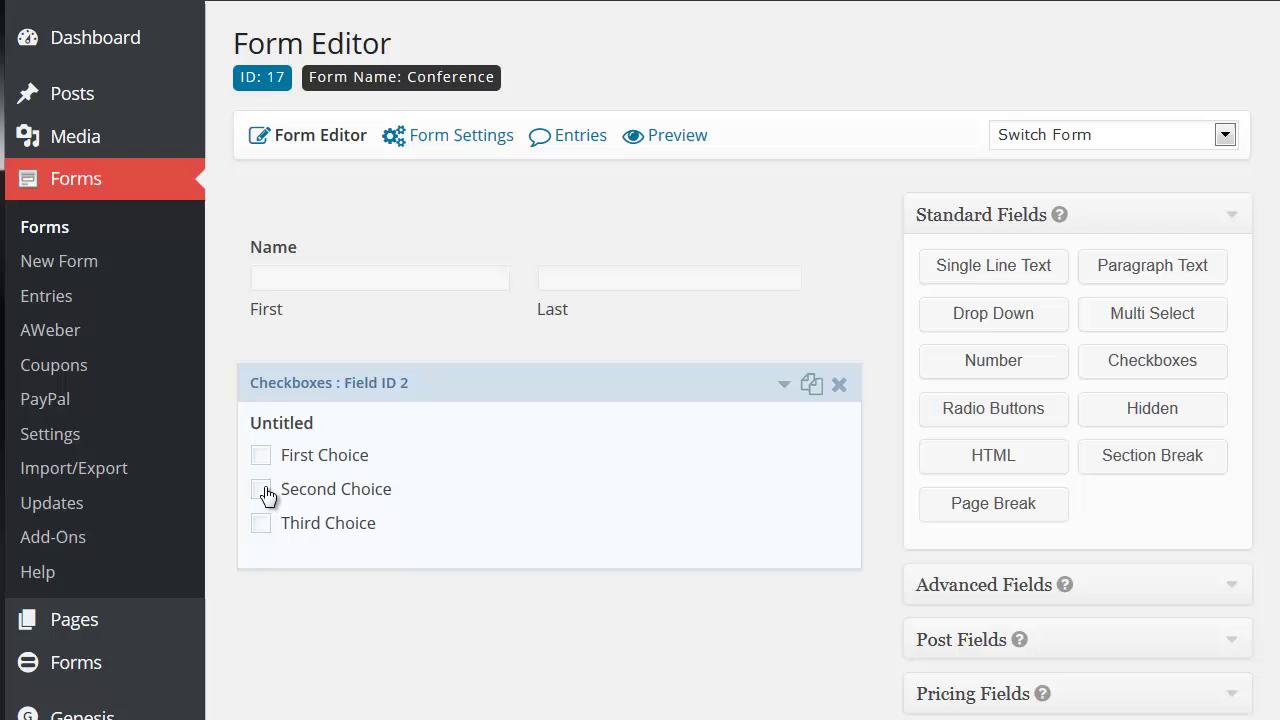
left_click(839, 386)
left_click(848, 329)
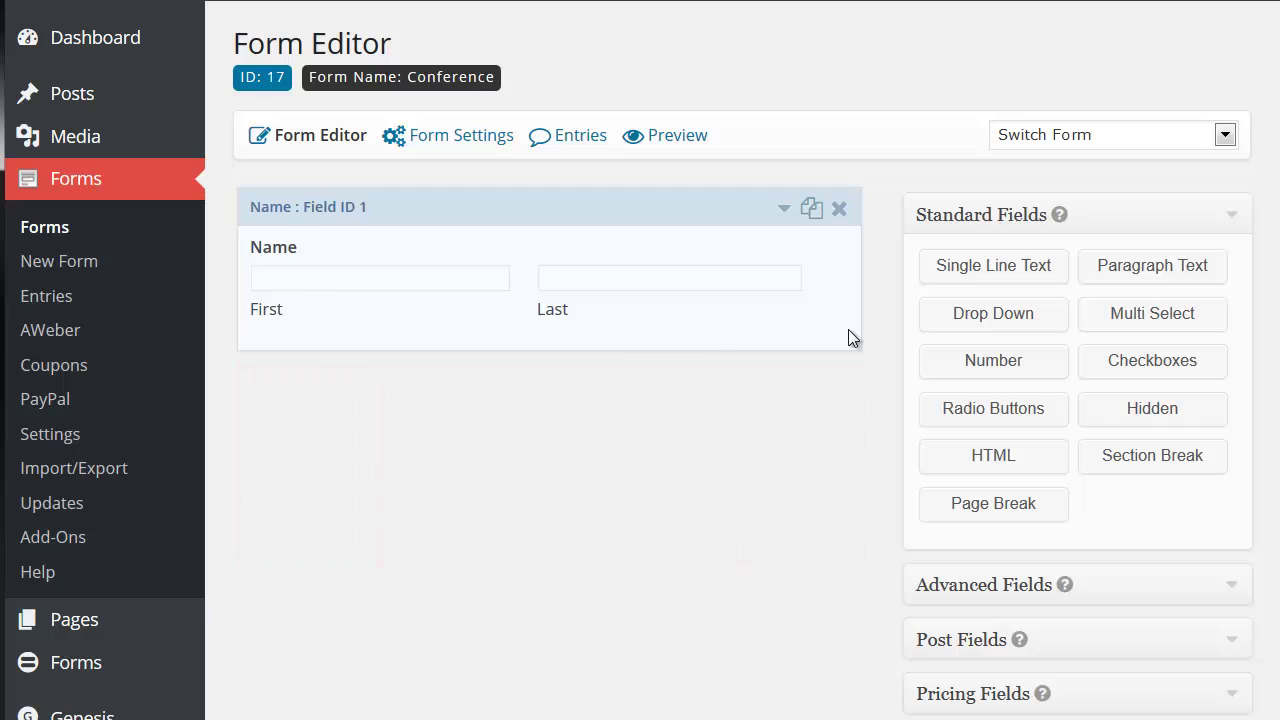
left_click(991, 420)
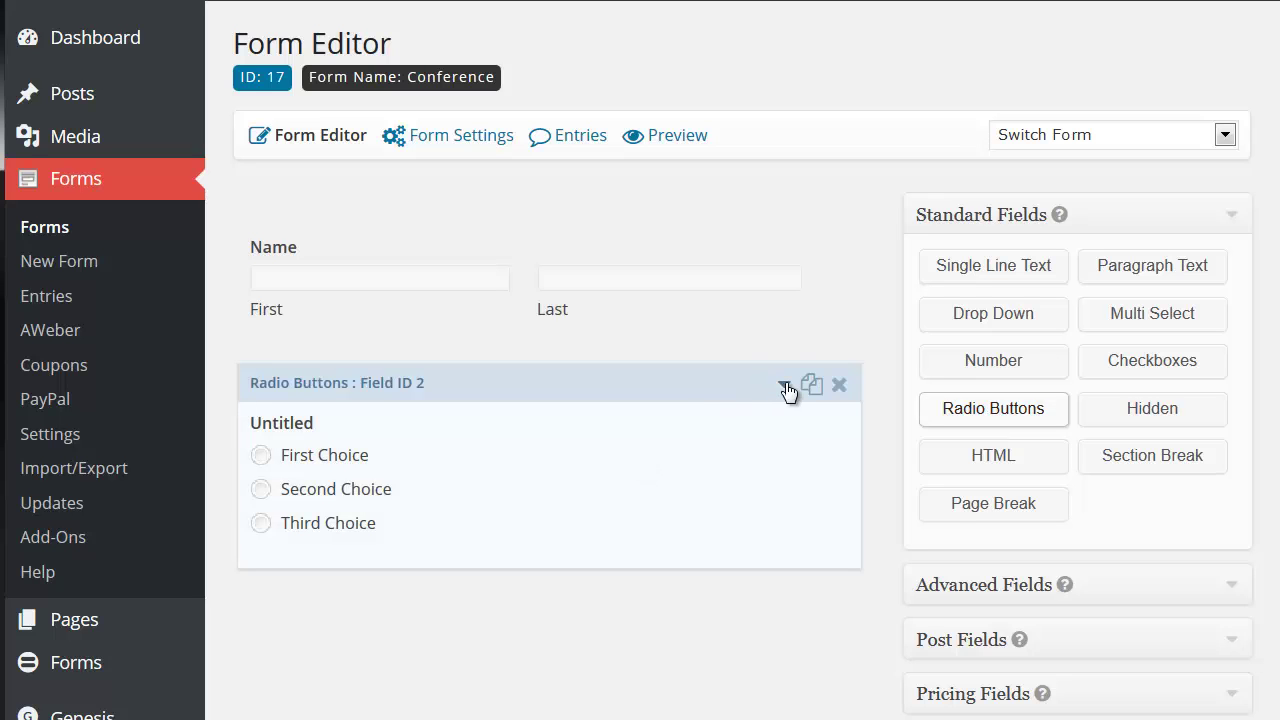
Label the radio field 'Traveling to conference'.
left_click(786, 389)
scroll(786, 389, "down", 4)
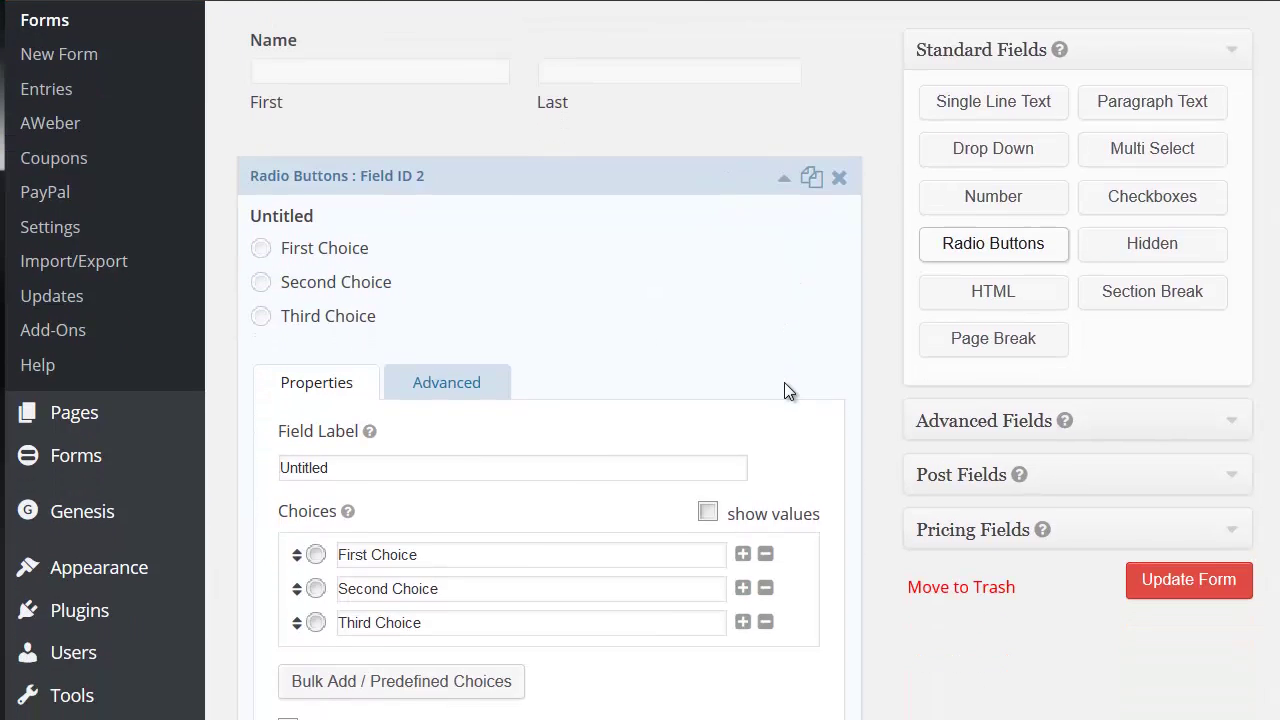
scroll(786, 391, "down", 1)
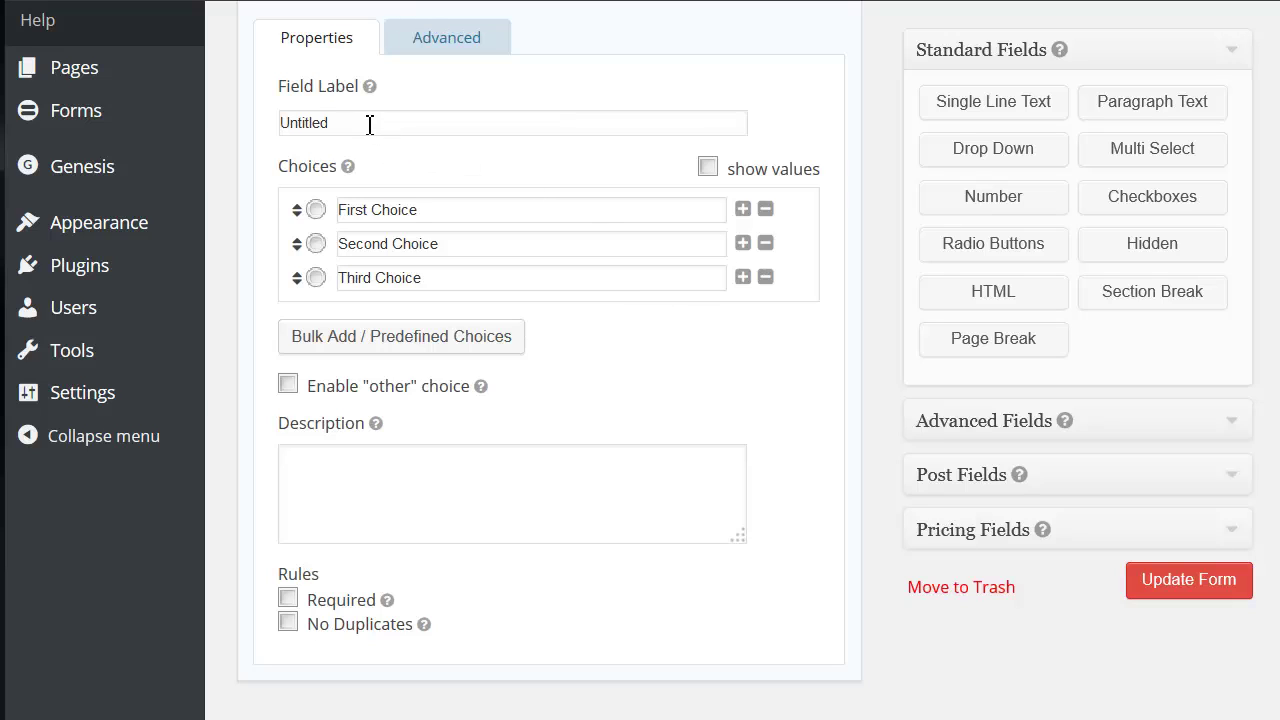
left_click_drag(369, 123, 236, 115)
type("Traveling to conference")
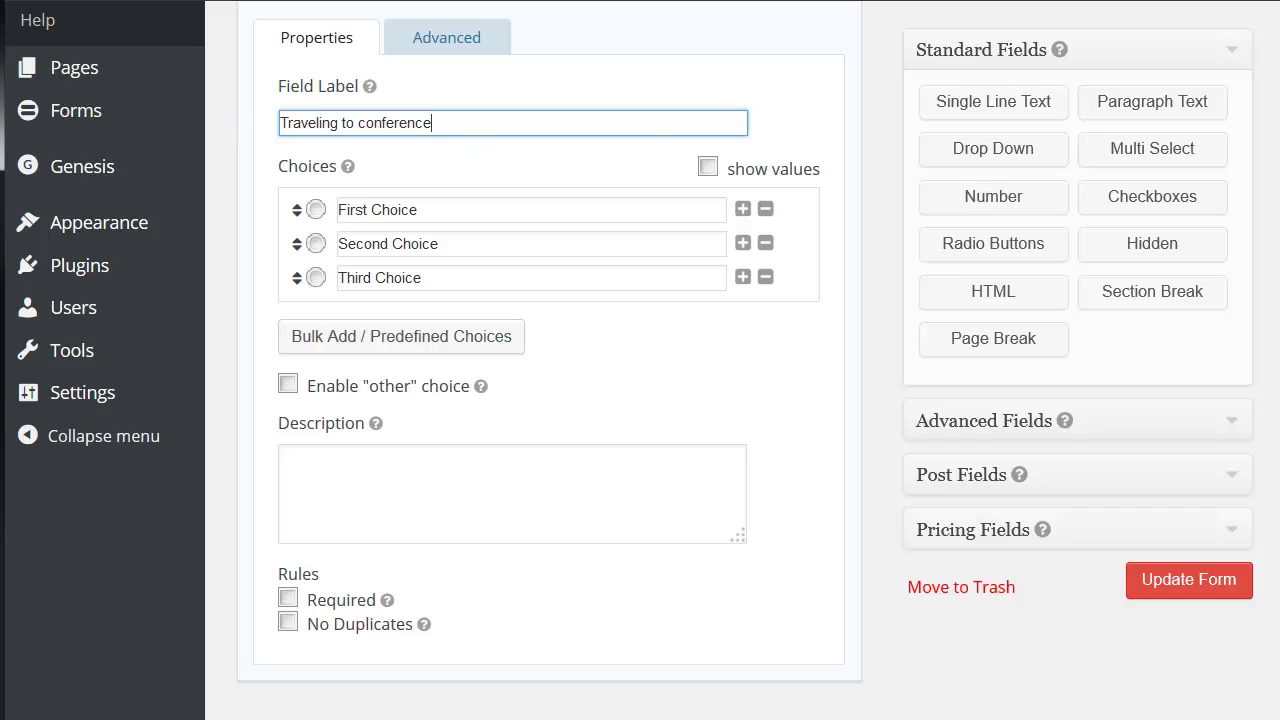
key("Tab")
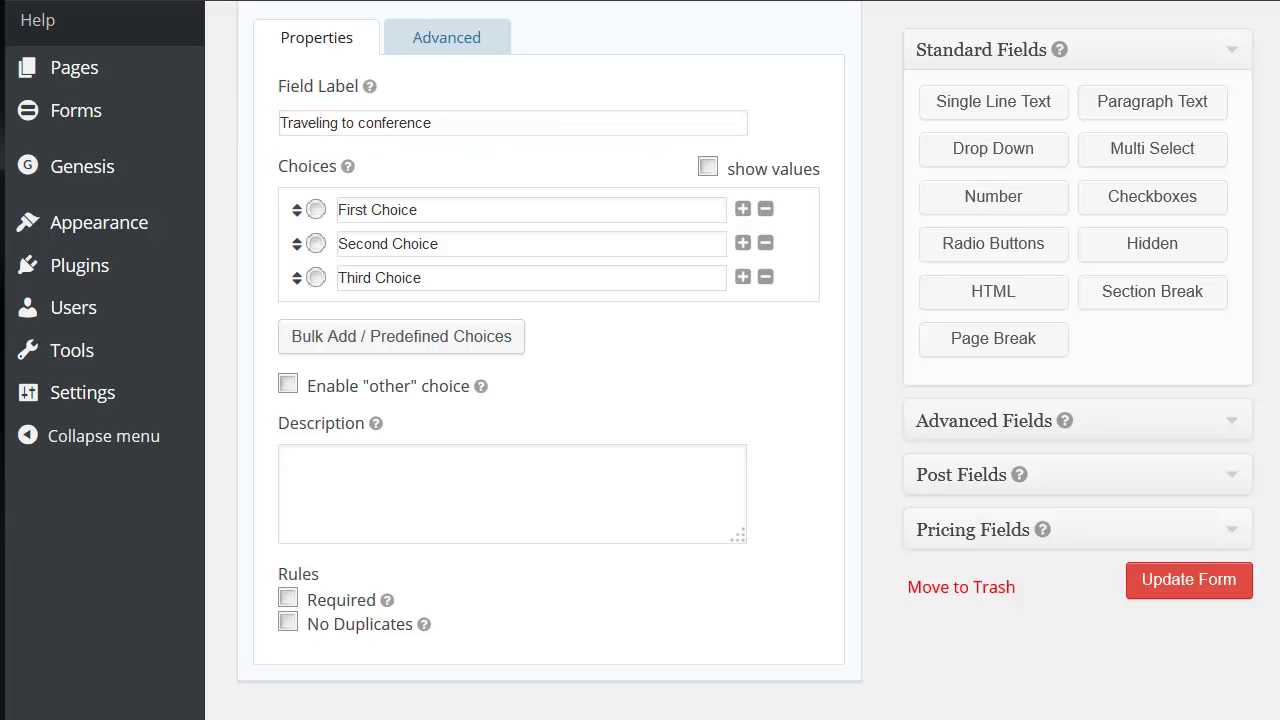
Set its choices to Public Tranport, By Car and By Plane, and make it required.
left_click_drag(446, 217, 254, 177)
type("Public Tranport")
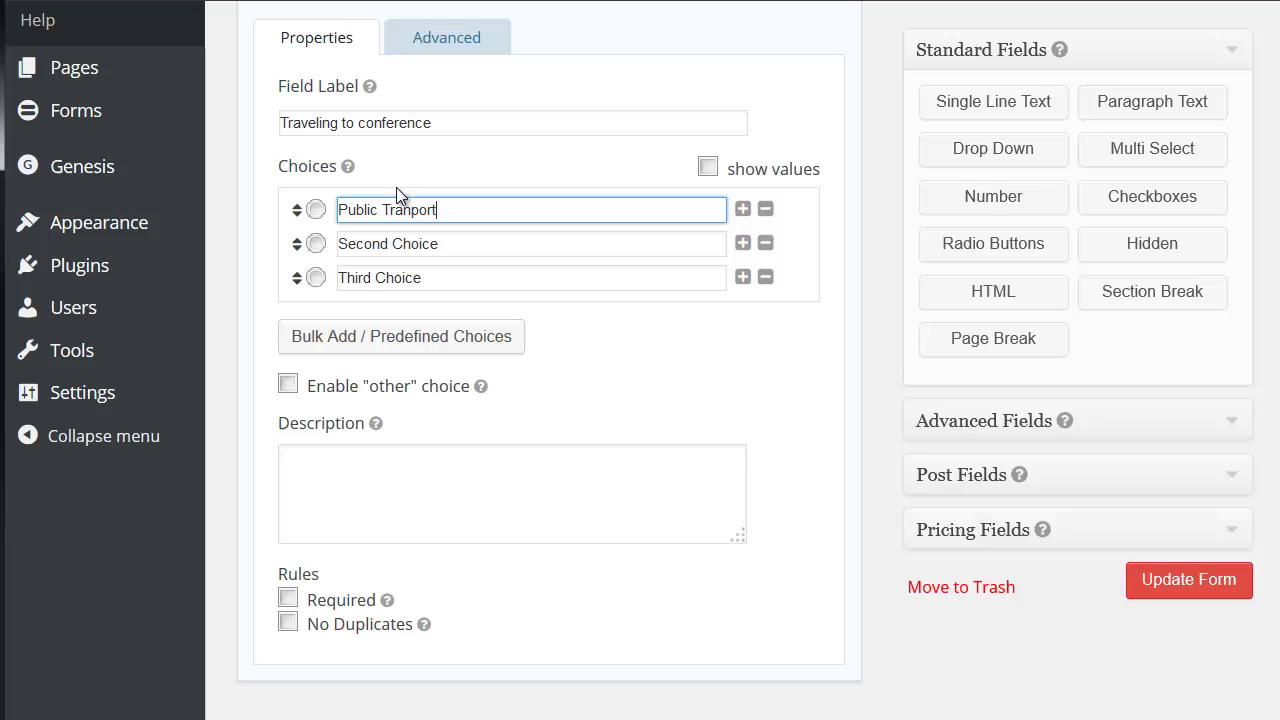
key("Tab")
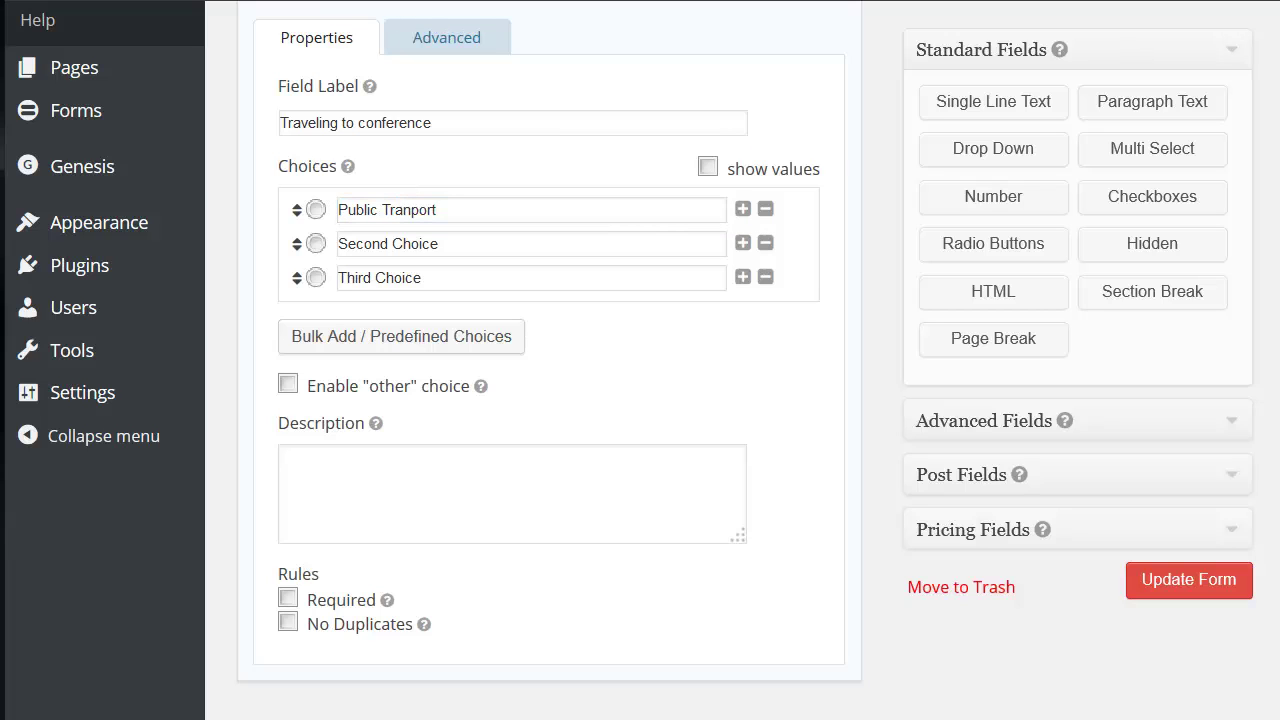
left_click_drag(469, 243, 294, 249)
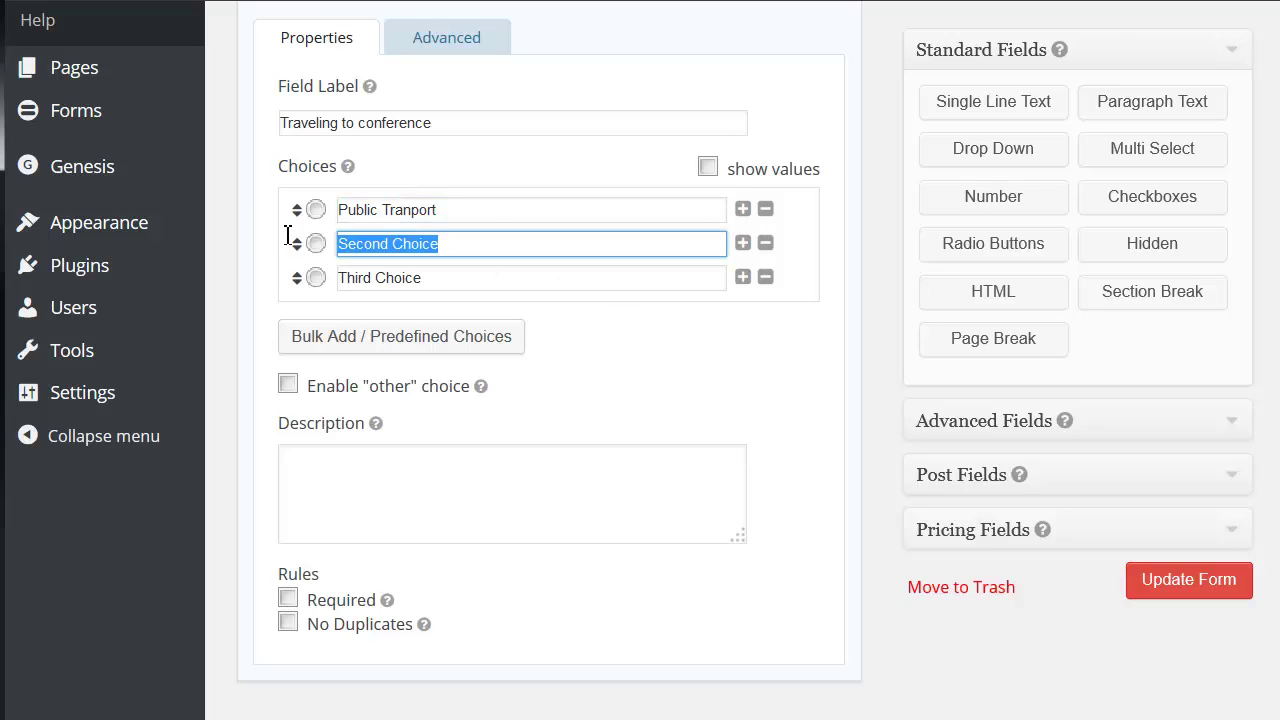
type("By Car")
key("Tab")
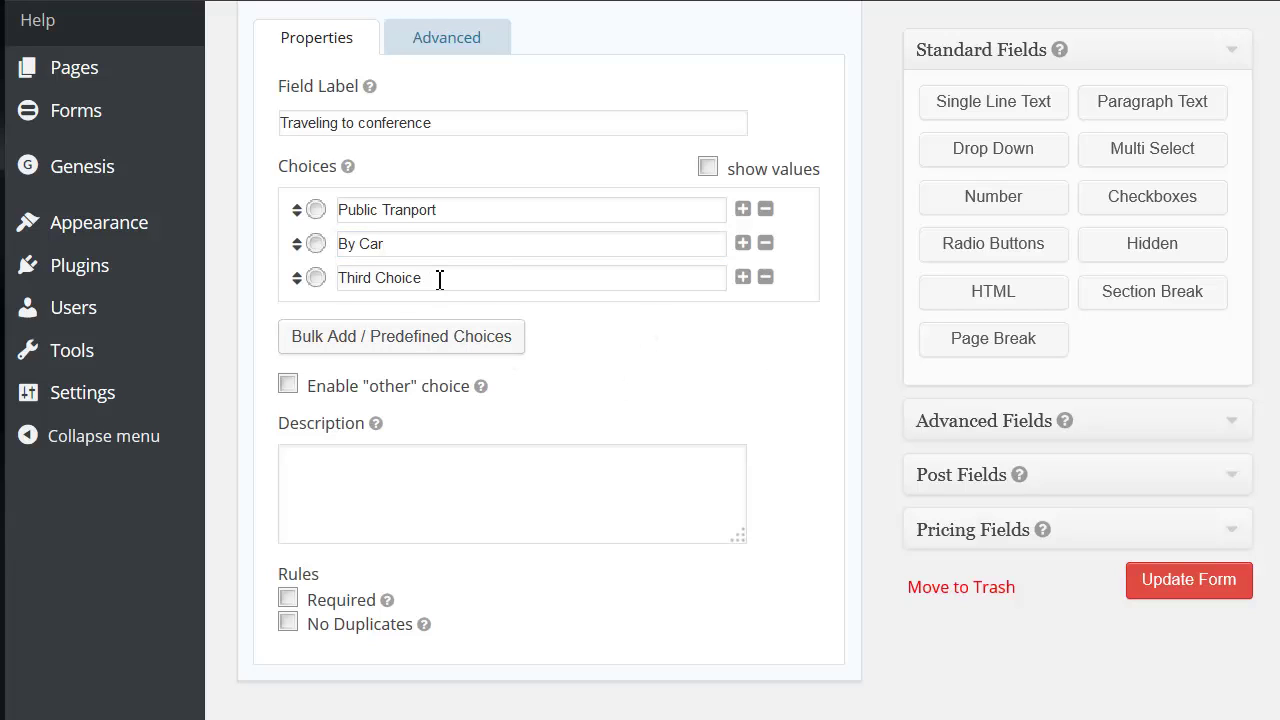
left_click_drag(437, 277, 285, 268)
type("By Plane")
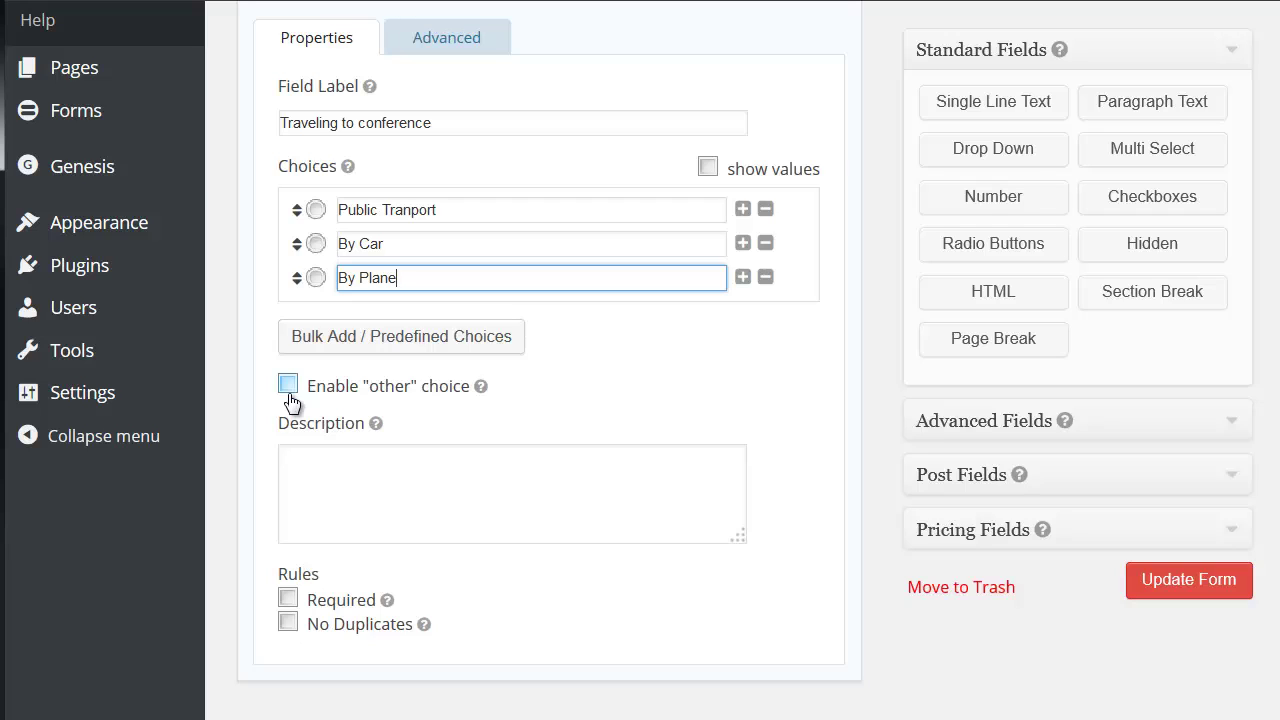
left_click(288, 600)
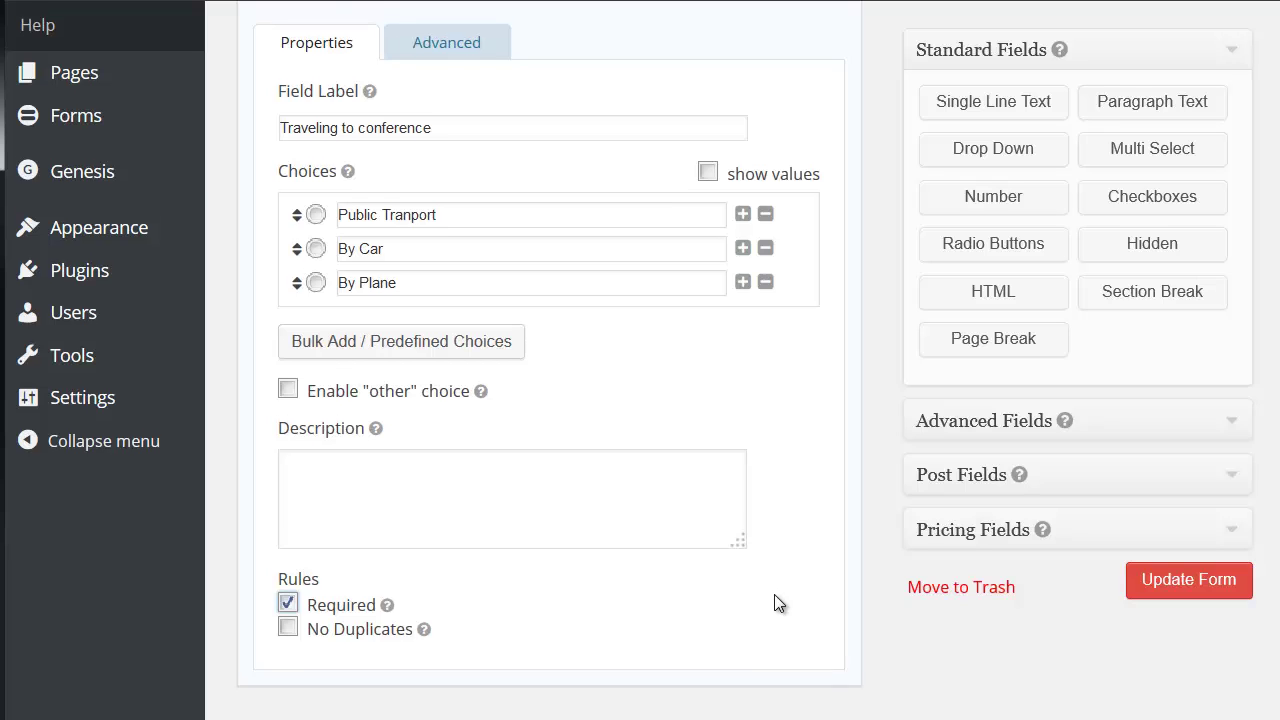
scroll(777, 360, "up", 3)
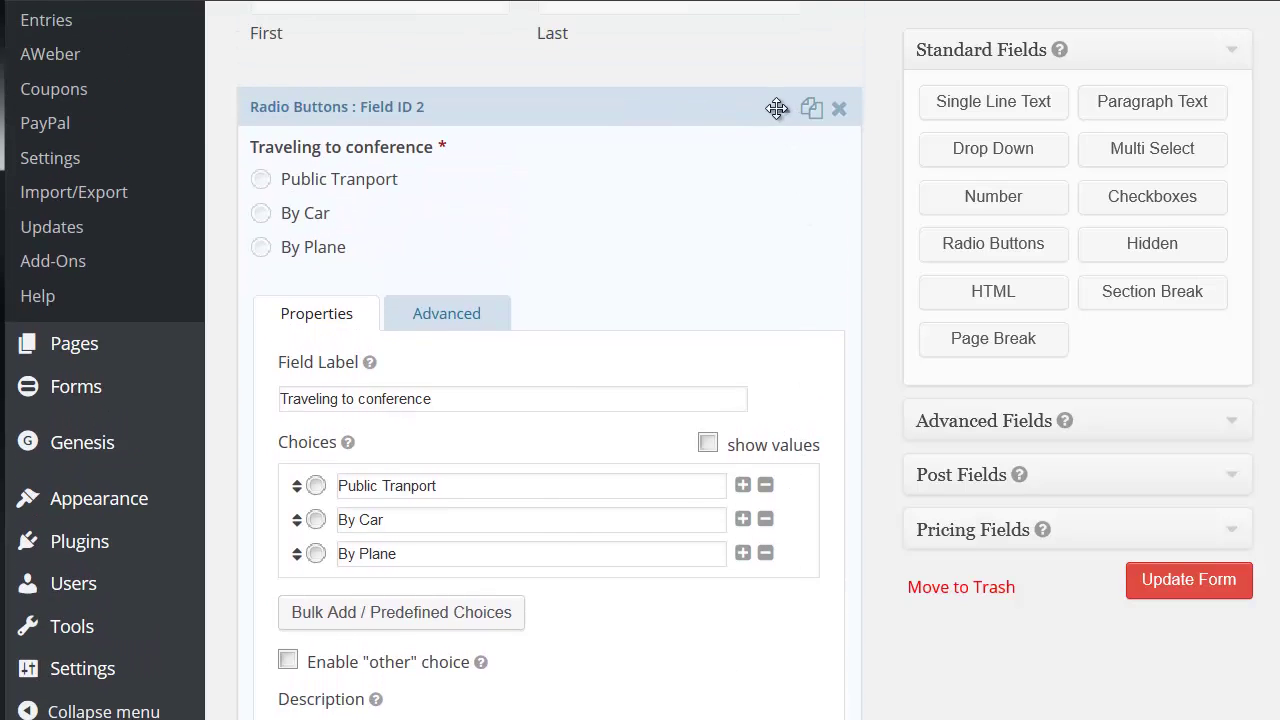
Collapse the travel question, add two Single Line Text fields, and open the first one's settings.
left_click(784, 108)
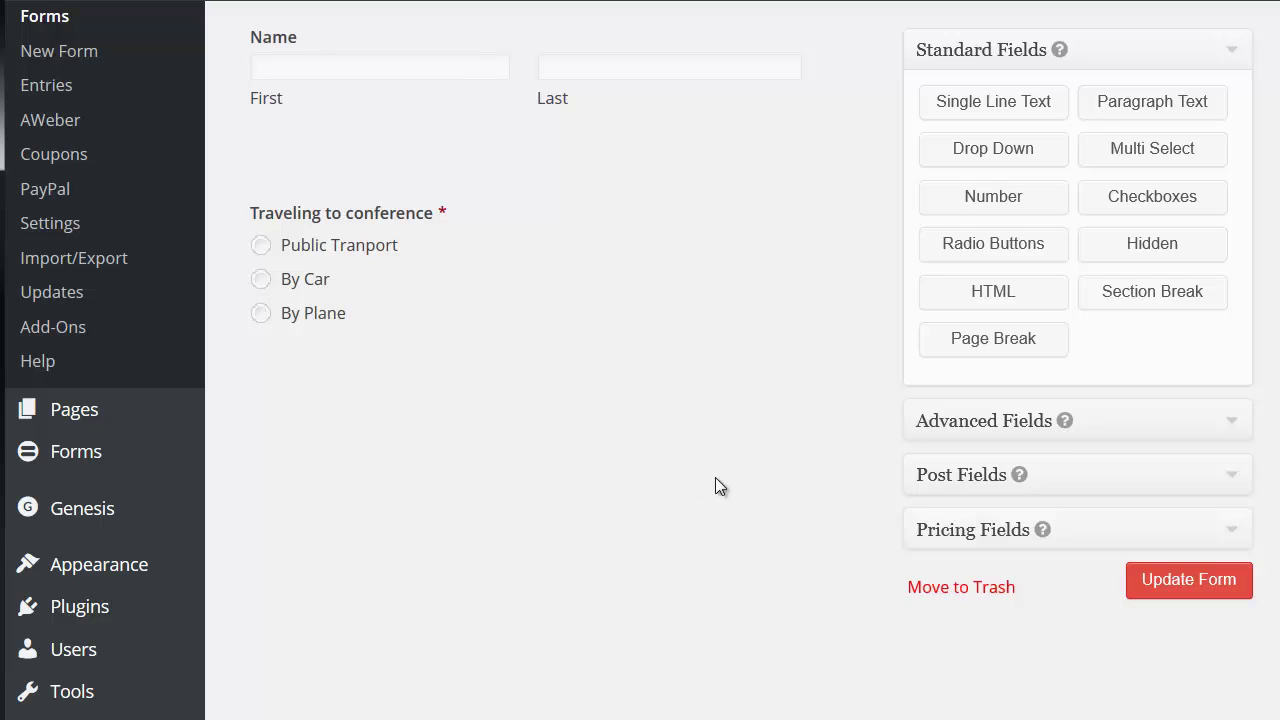
left_click(998, 112)
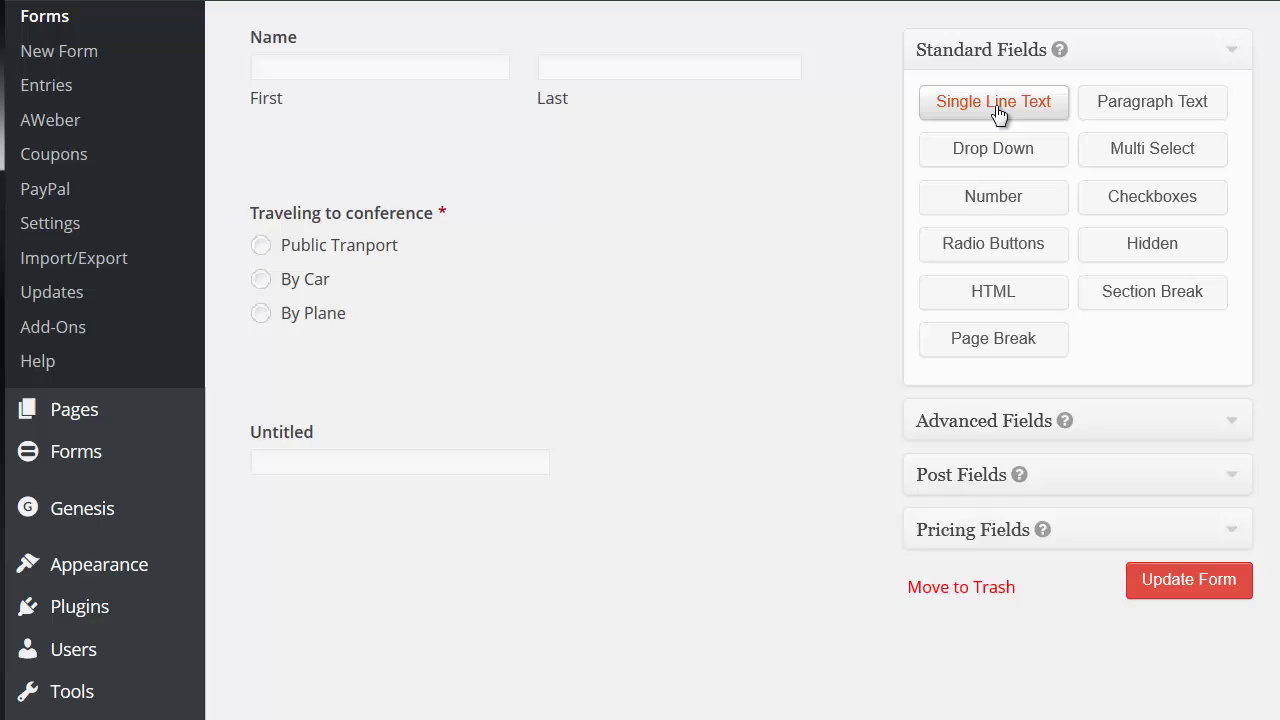
left_click(1001, 115)
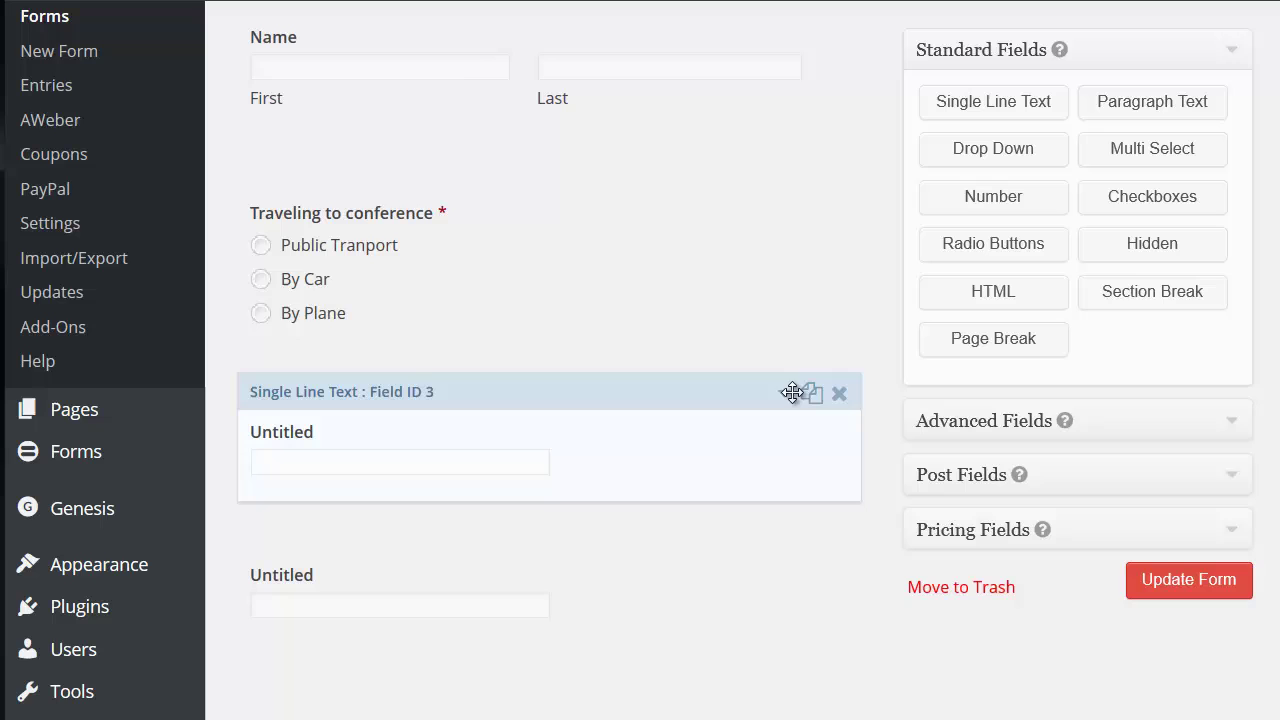
left_click(785, 396)
Label the first text field 'vehicle registration number' and paste in the parking-allocation description.
scroll(790, 400, "down", 2)
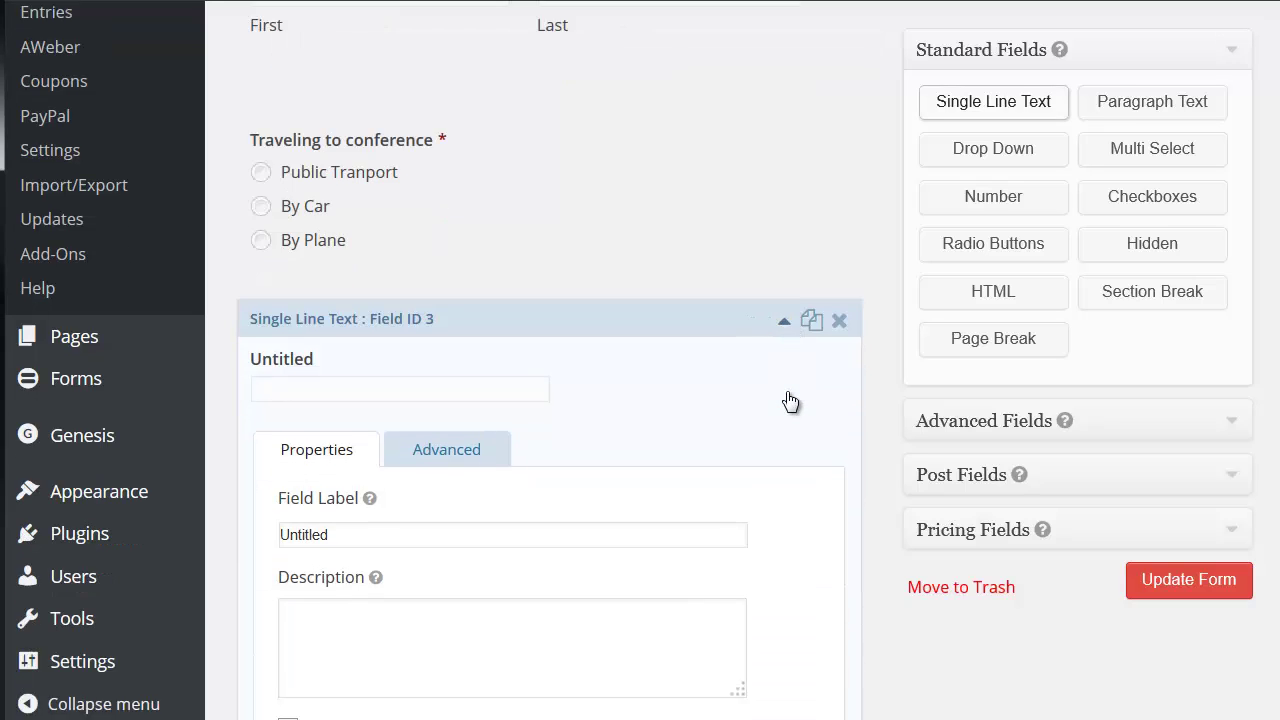
scroll(786, 400, "down", 3)
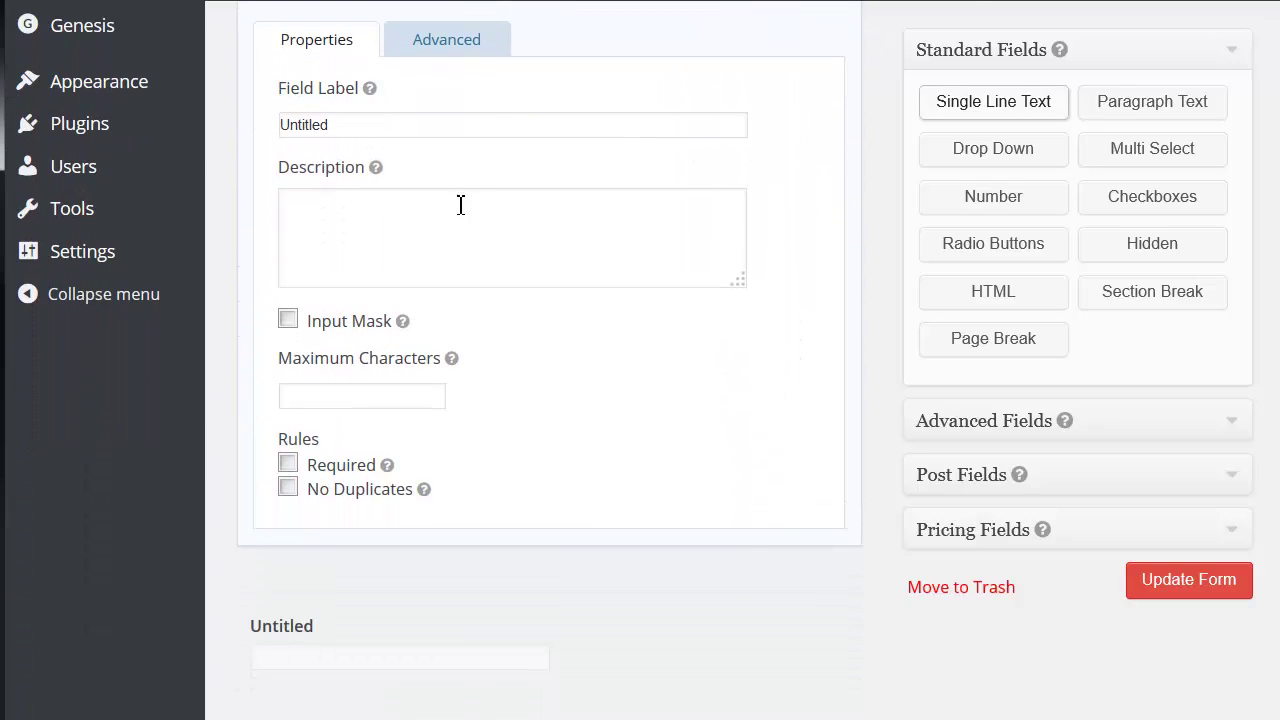
left_click_drag(366, 126, 211, 116)
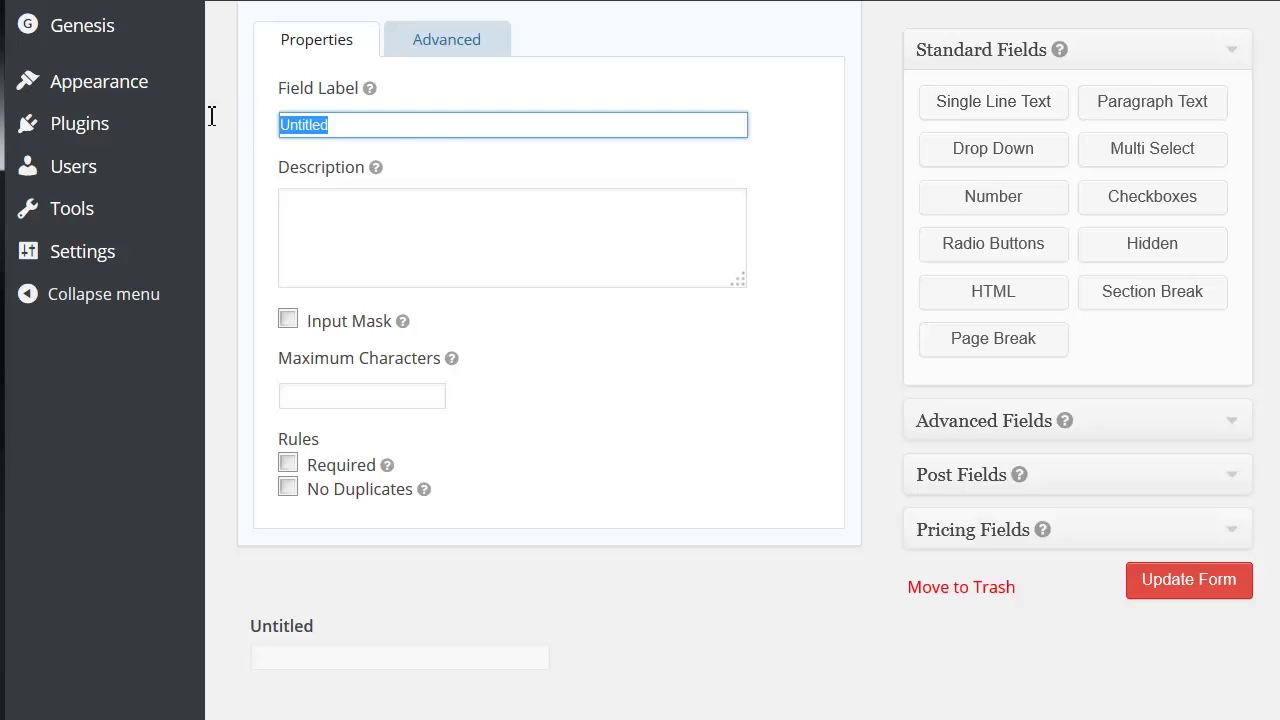
type("vehicle registration number")
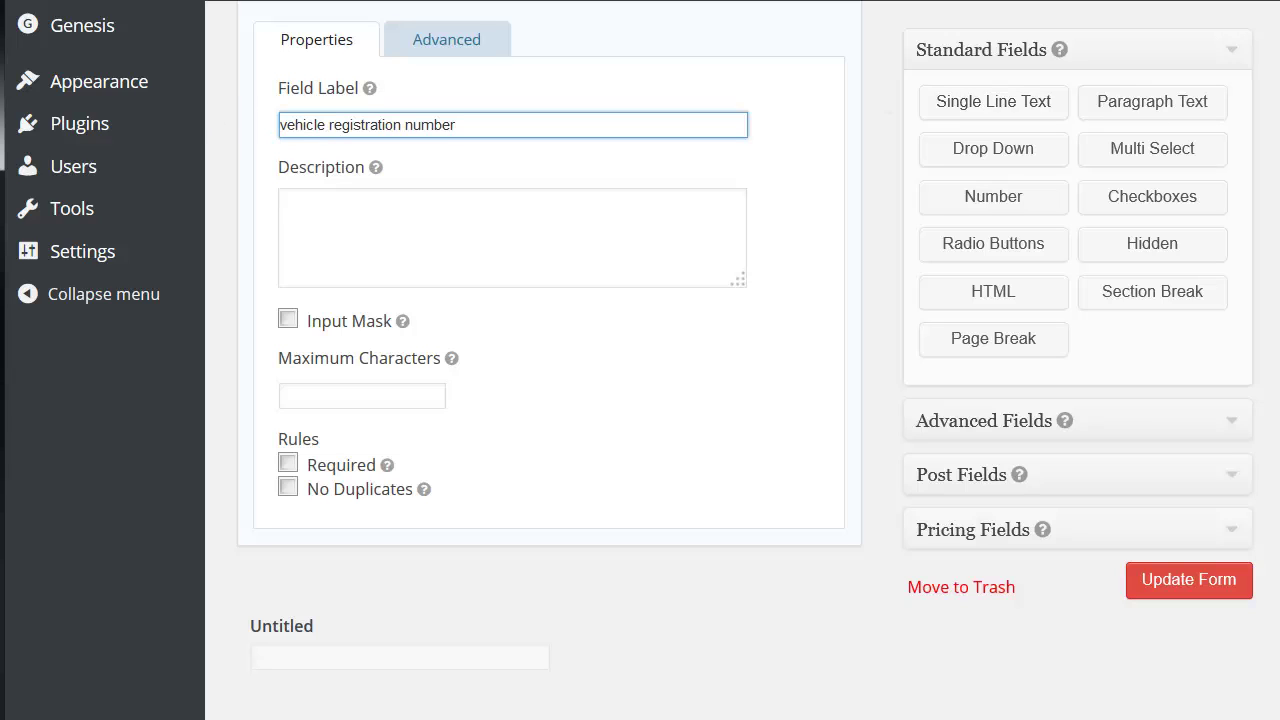
key("Tab")
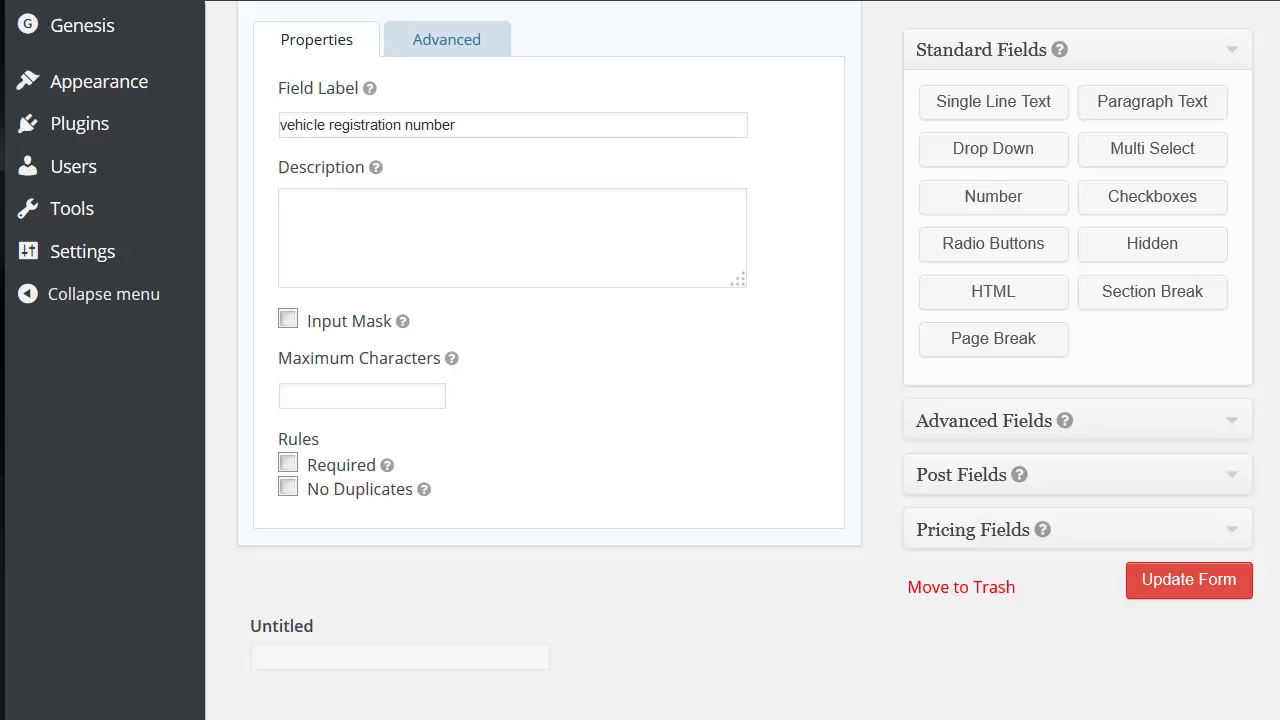
left_click(351, 206)
type("please supply your Reg, so that we can allocate you parking for the day")
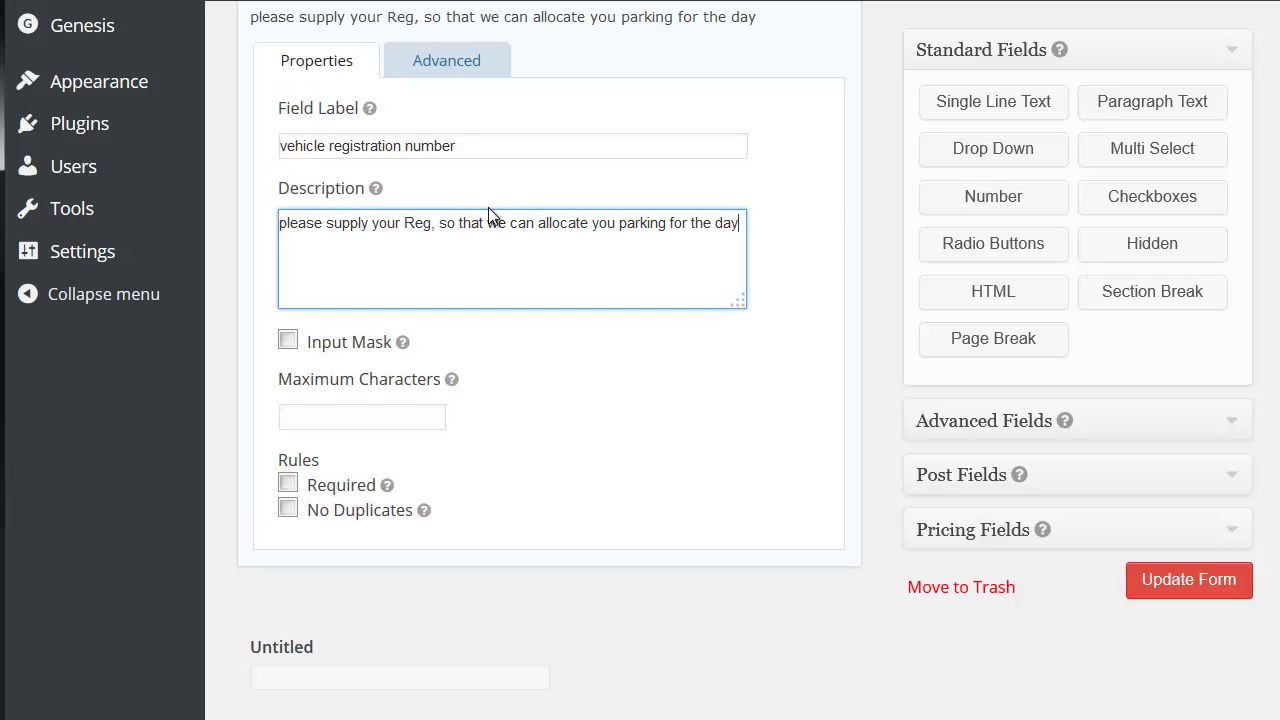
scroll(488, 207, "up", 1)
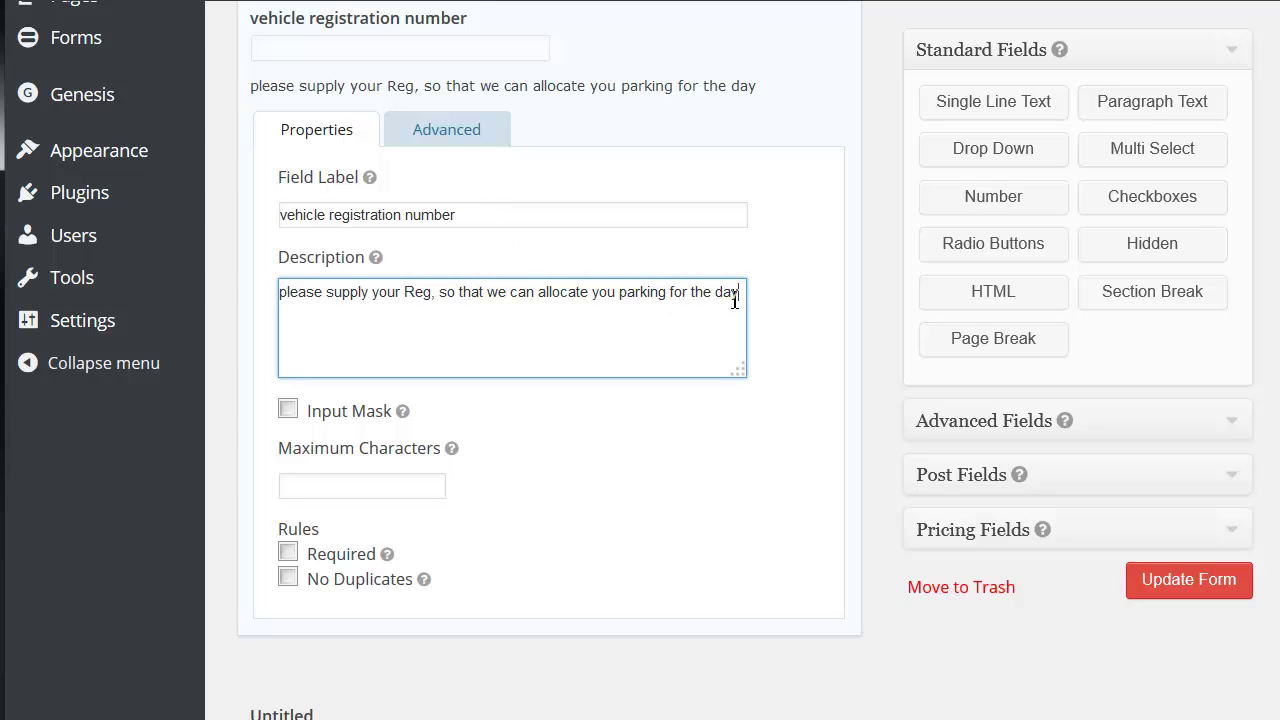
scroll(750, 285, "up", 2)
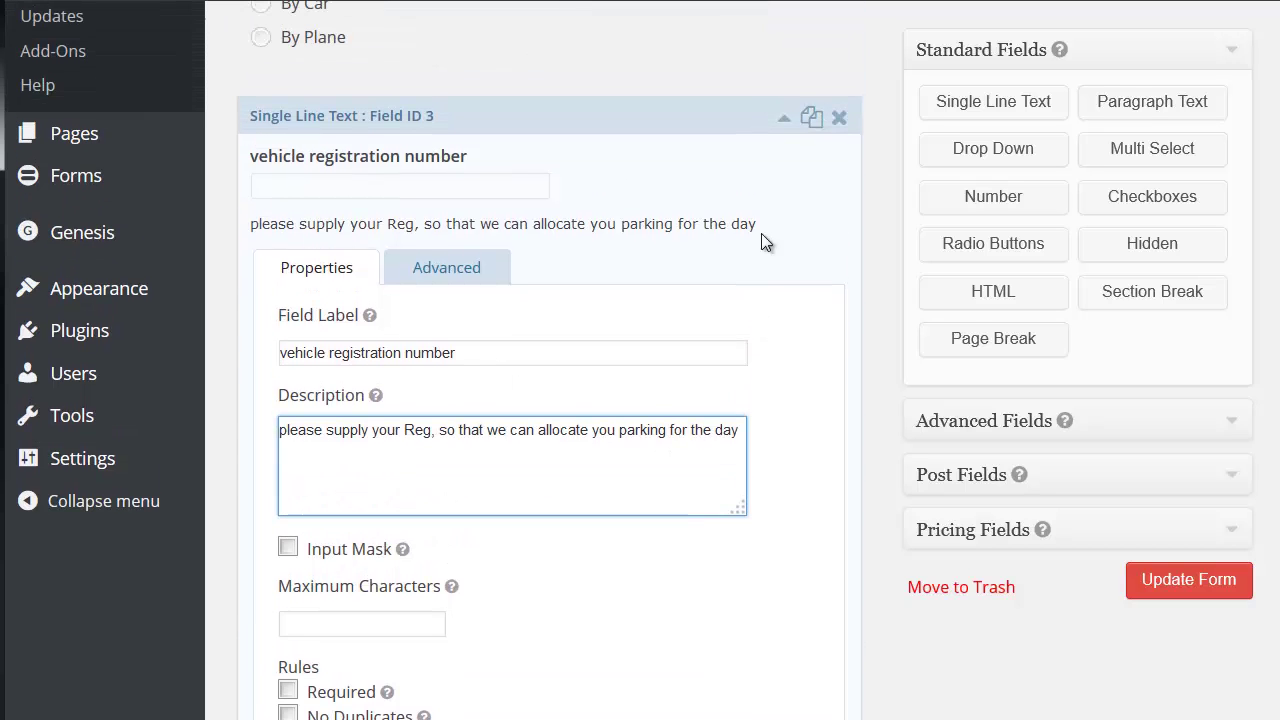
left_click(784, 118)
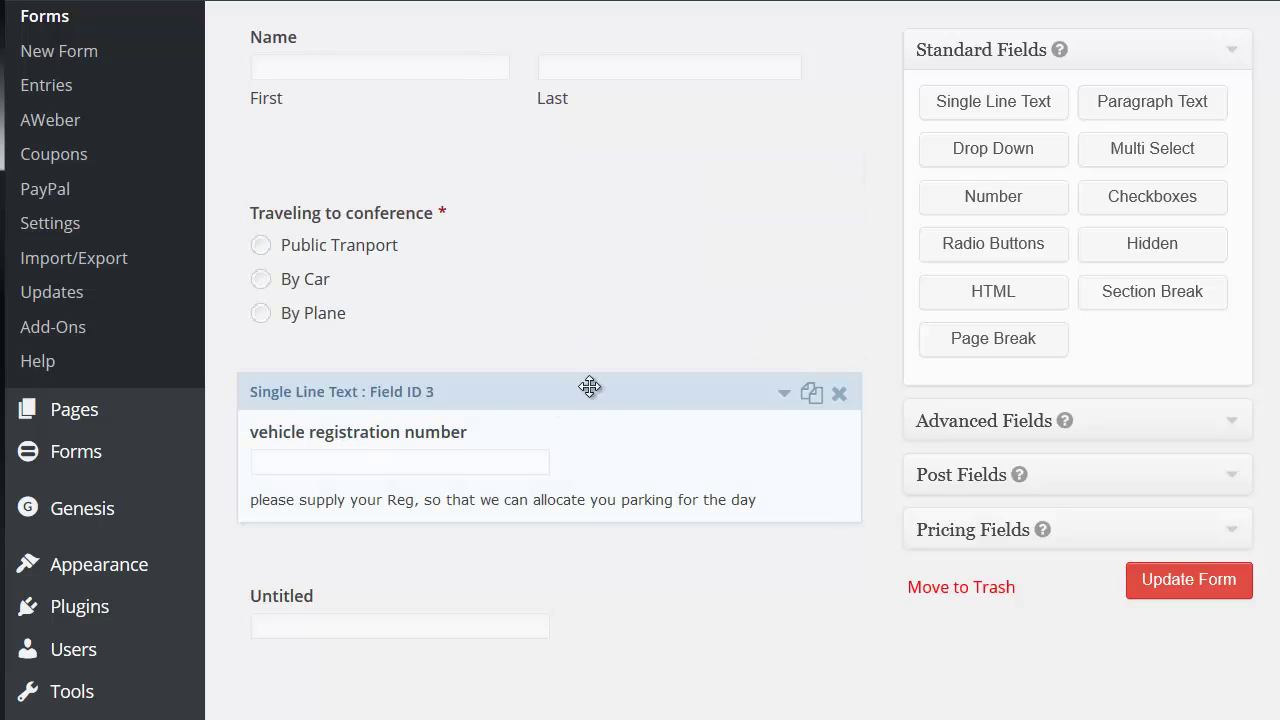
Enable conditional logic: show vehicle registration number only if Traveling to conference is By Car.
left_click(784, 397)
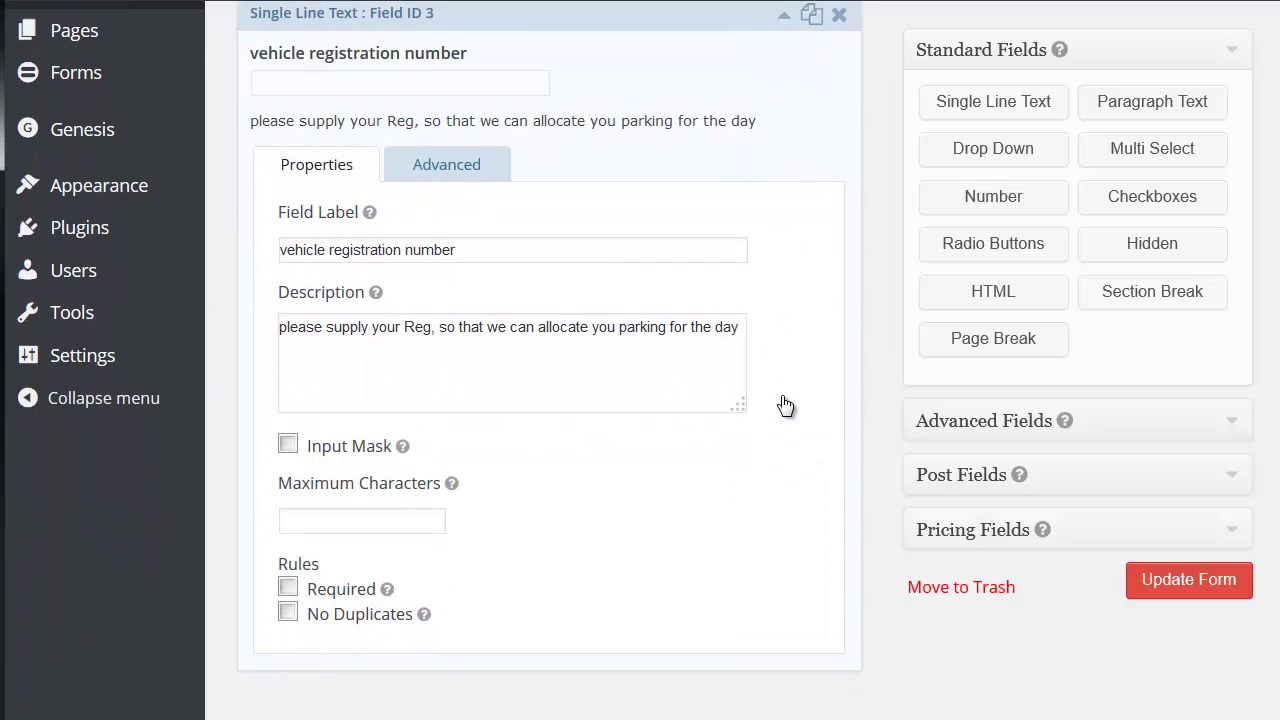
left_click(455, 132)
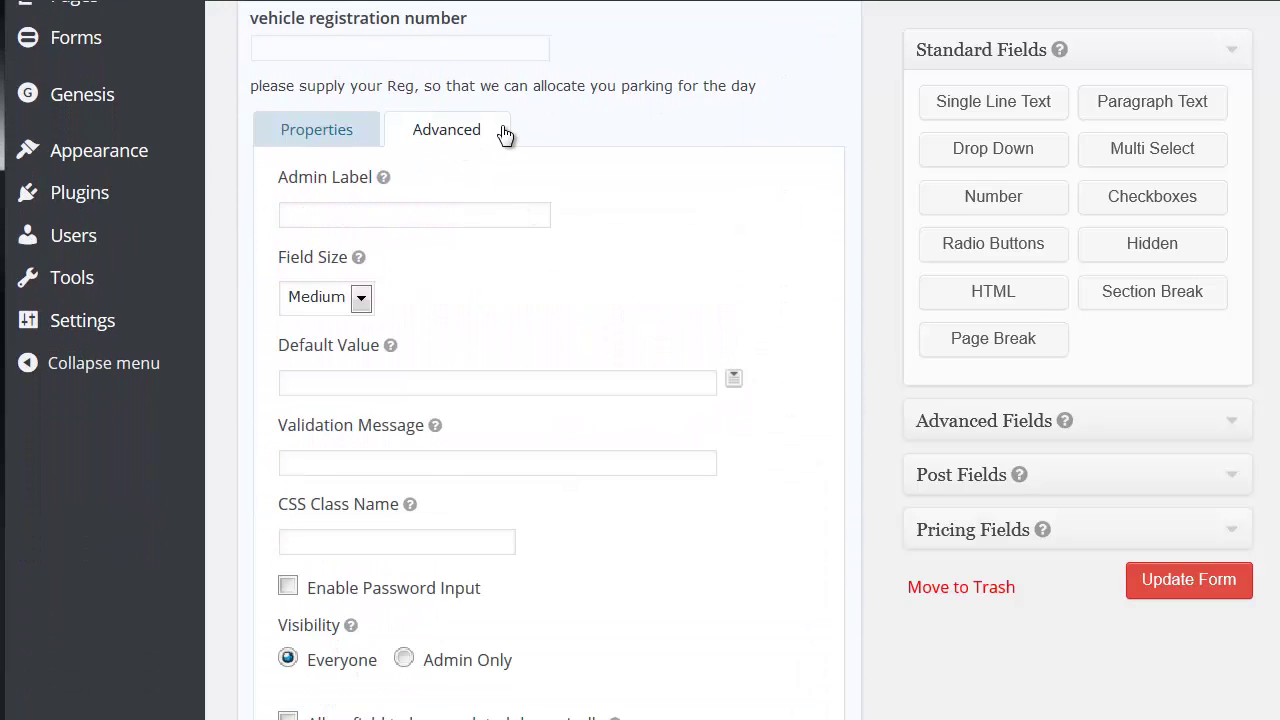
scroll(503, 134, "down", 3)
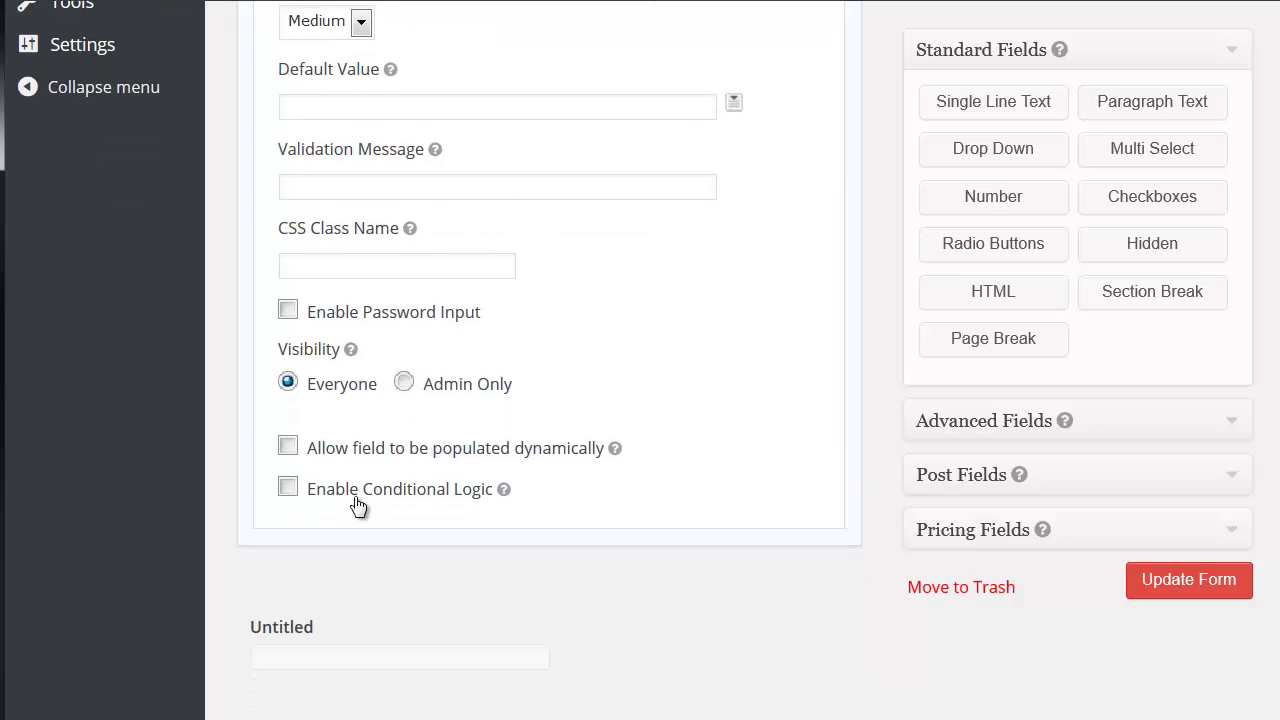
left_click(288, 490)
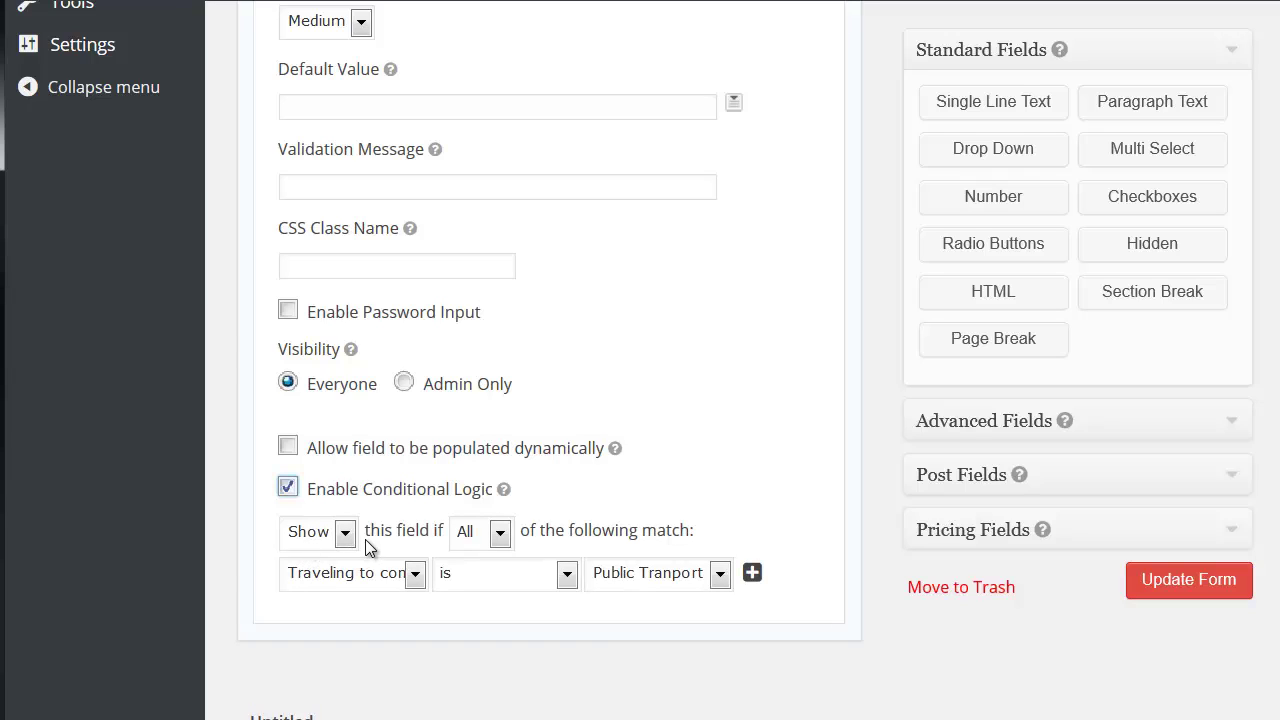
left_click(417, 580)
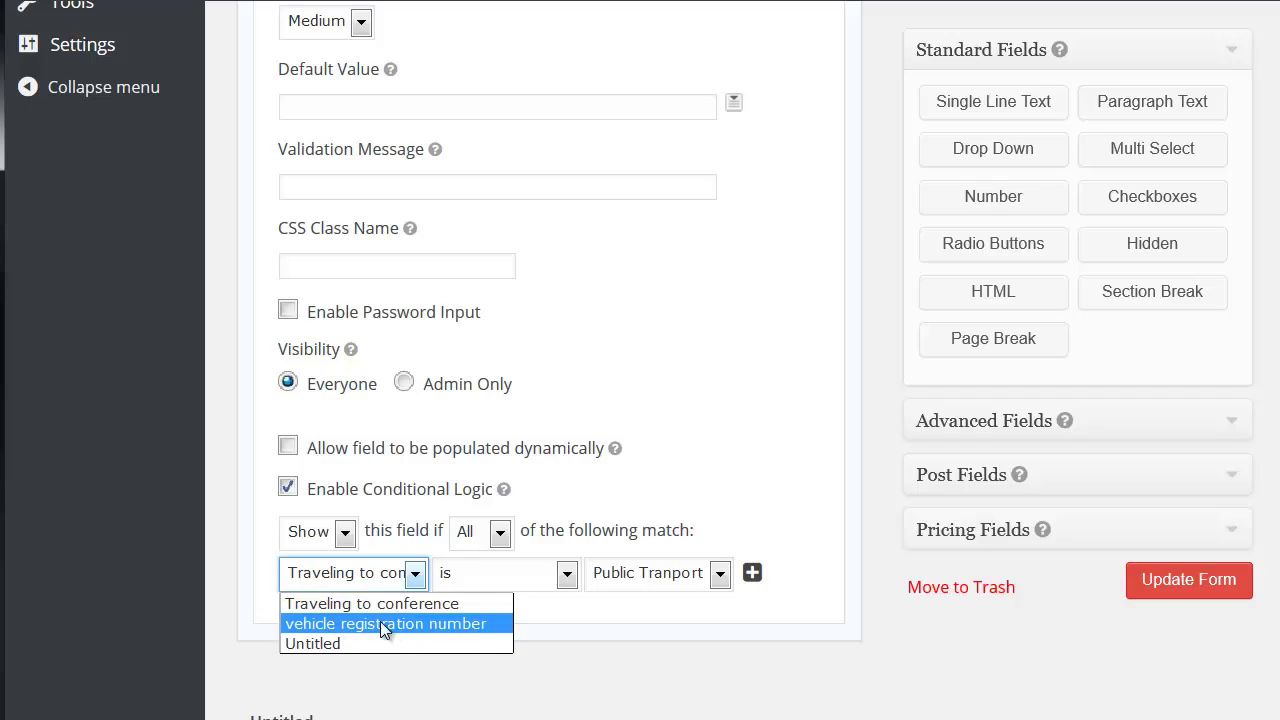
left_click(384, 606)
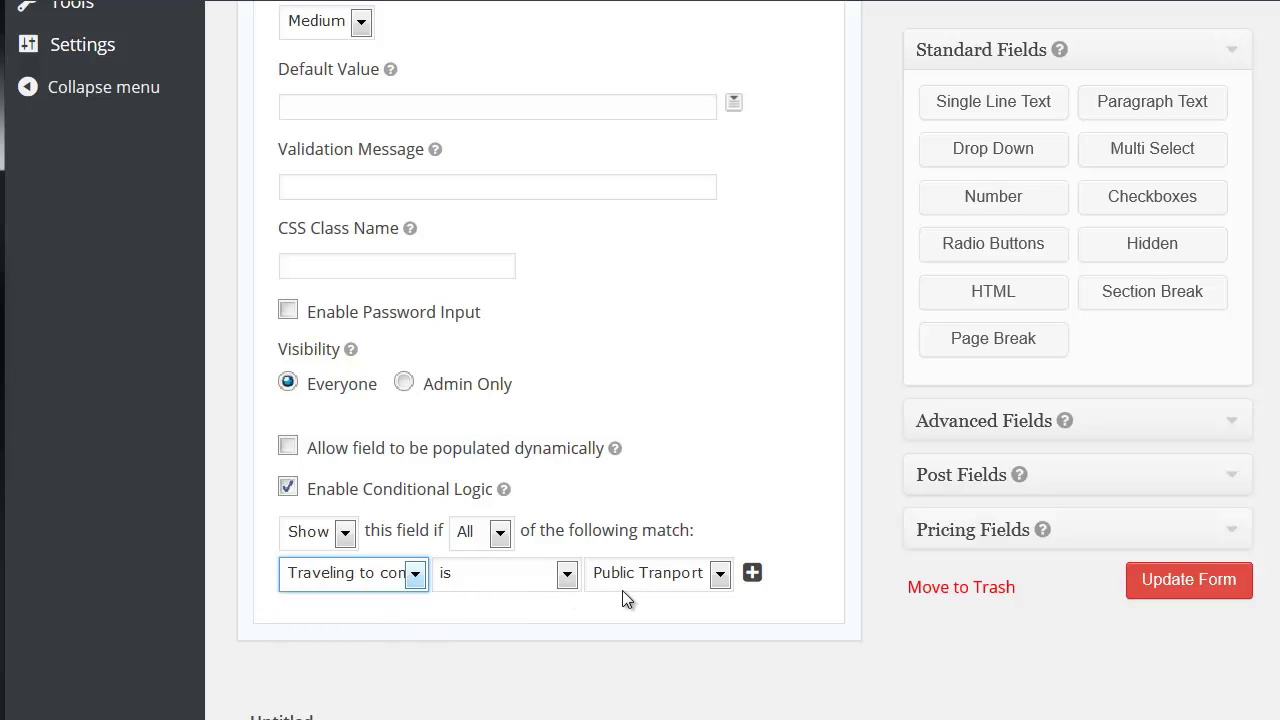
left_click(718, 580)
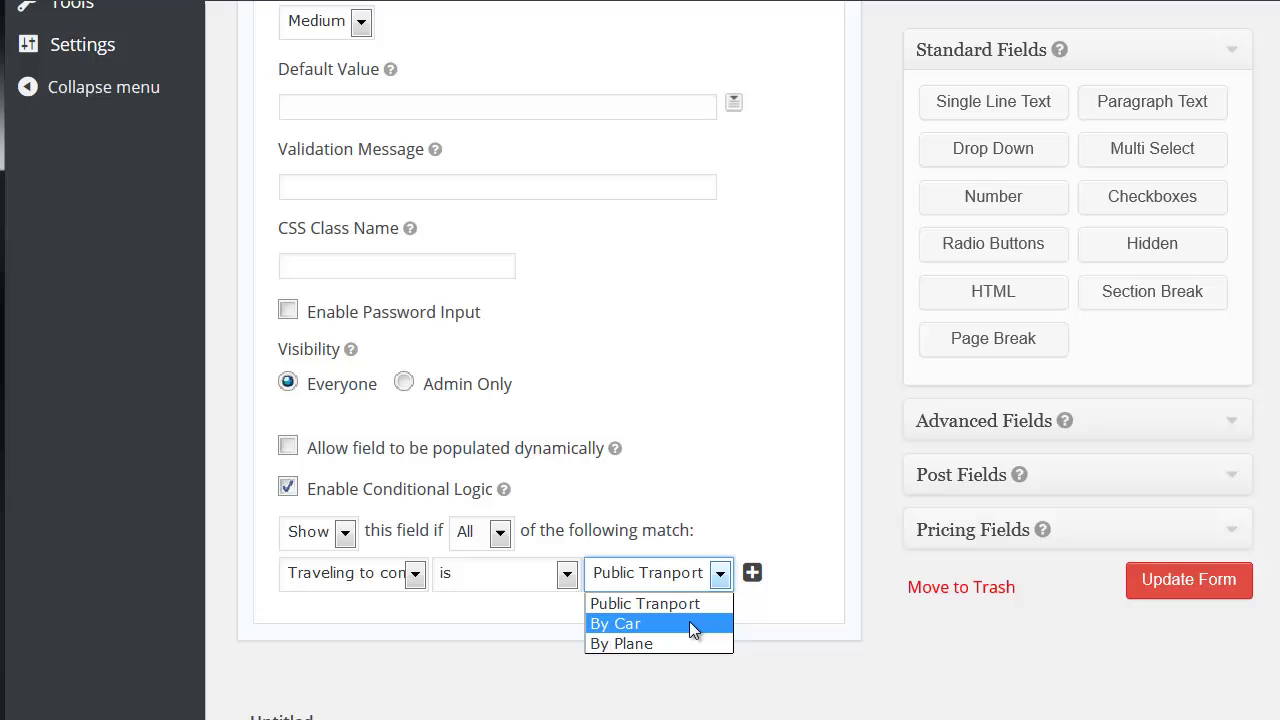
left_click(689, 621)
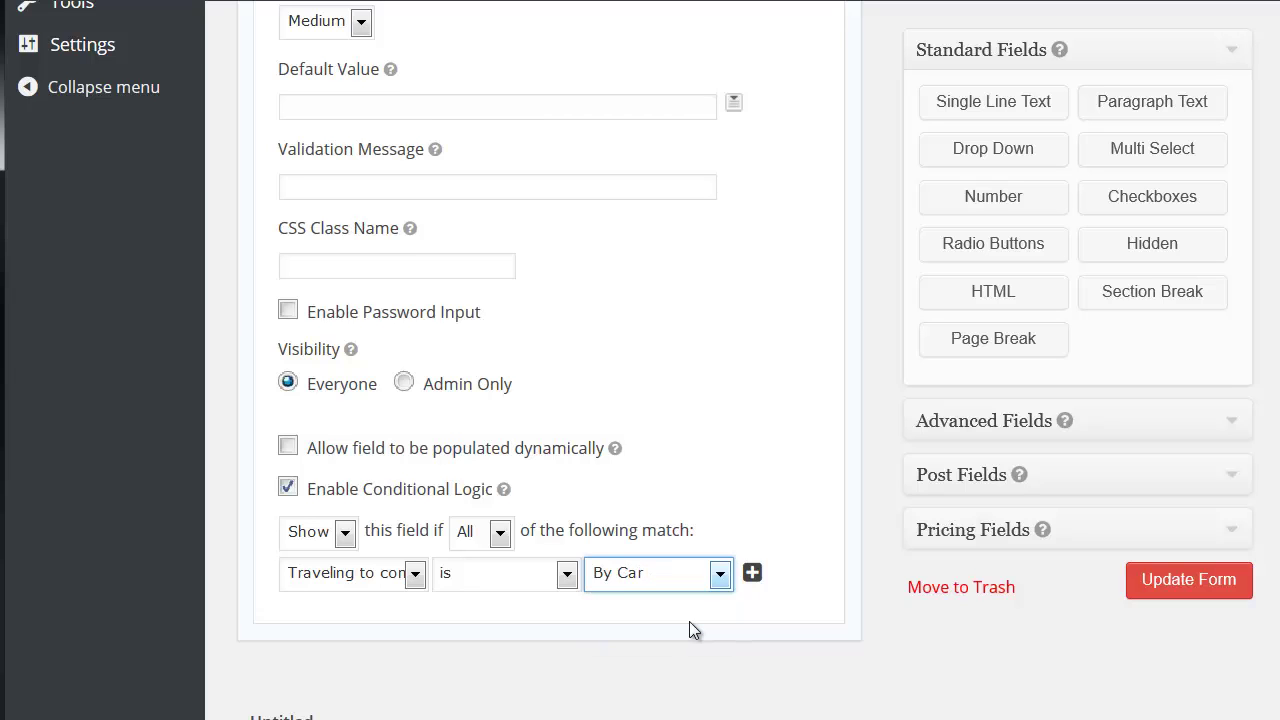
scroll(689, 621, "up", 4)
scroll(686, 632, "up", 1)
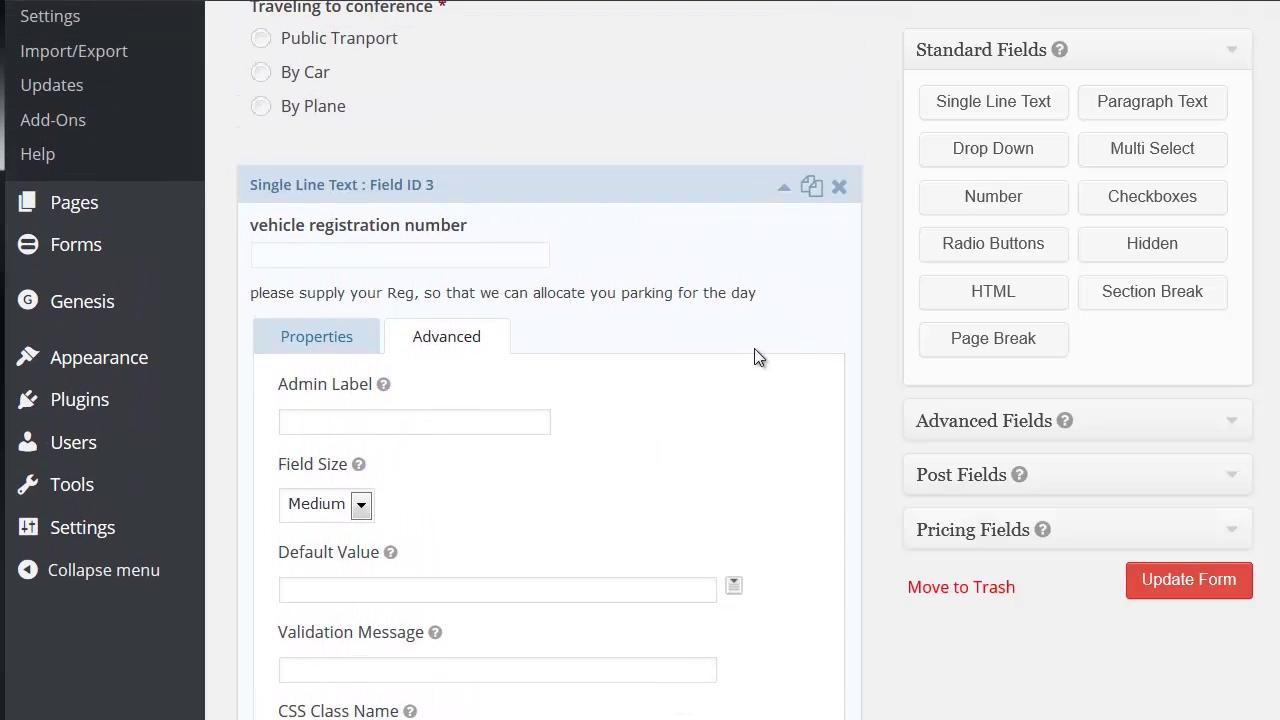
left_click(787, 194)
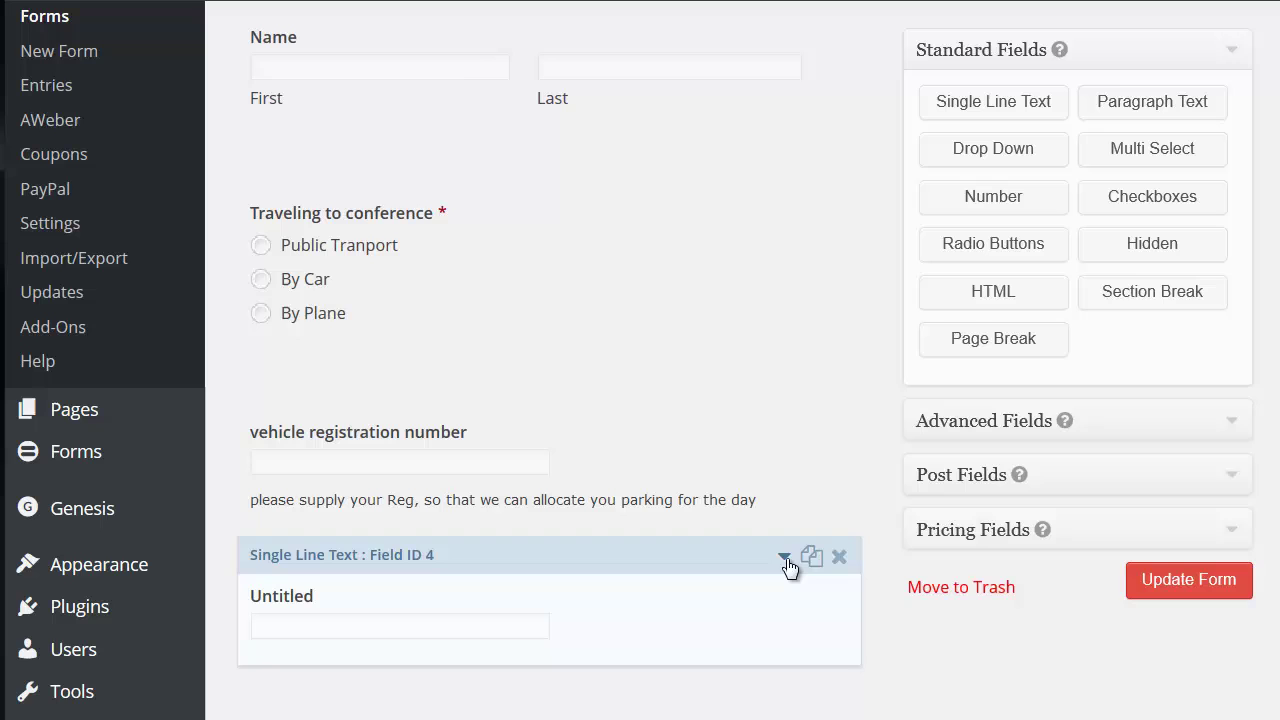
Change the Untitled text field's label to 'Flight Number'.
left_click(787, 556)
scroll(787, 557, "down", 5)
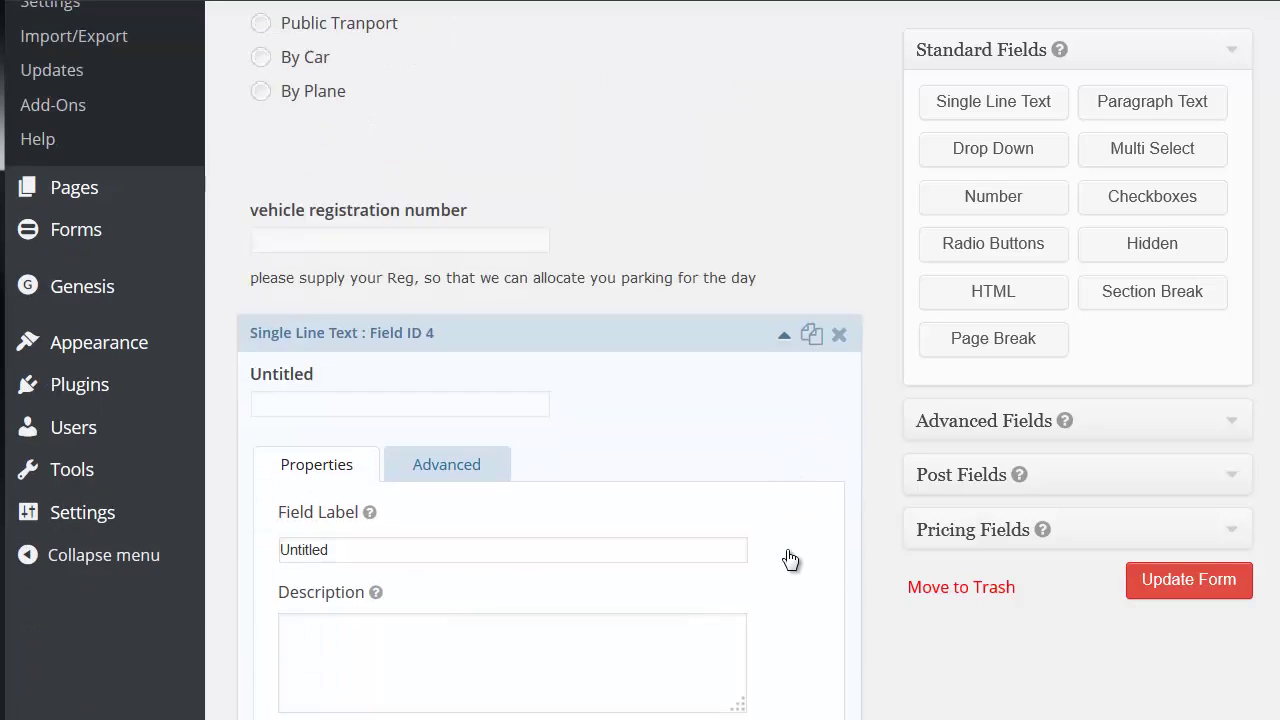
scroll(626, 371, "down", 1)
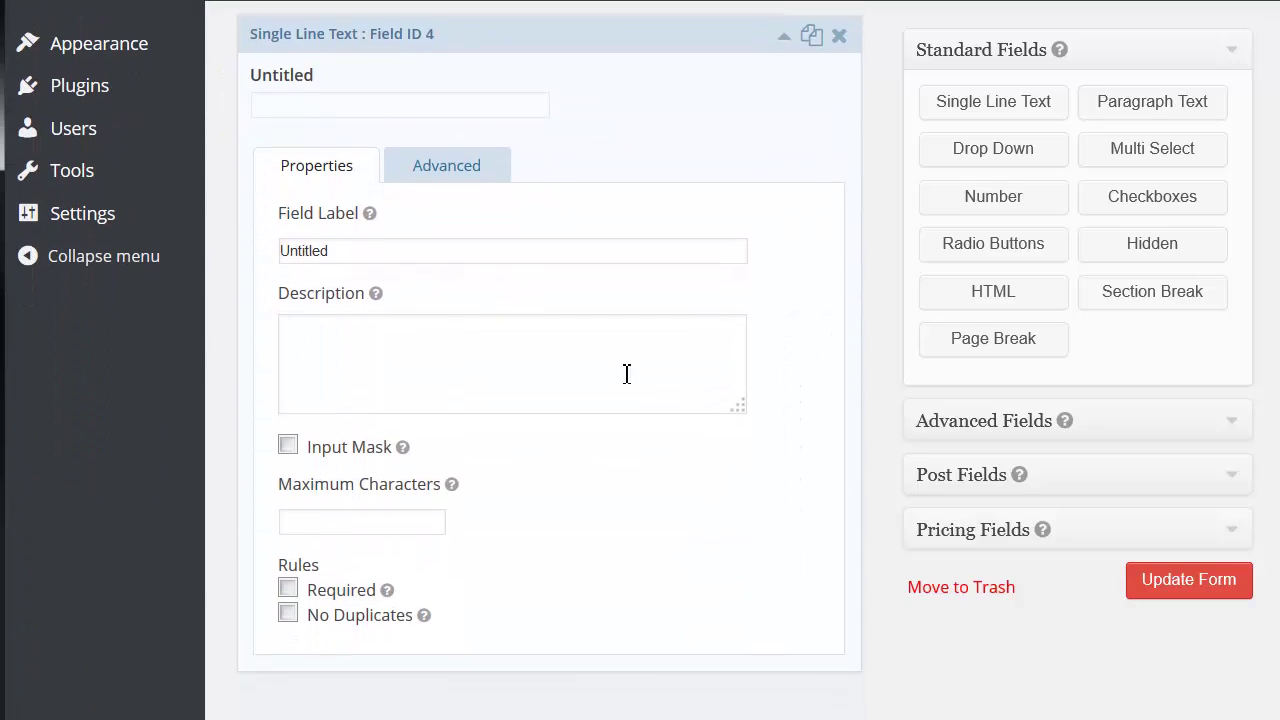
left_click(305, 245)
double_click(305, 246)
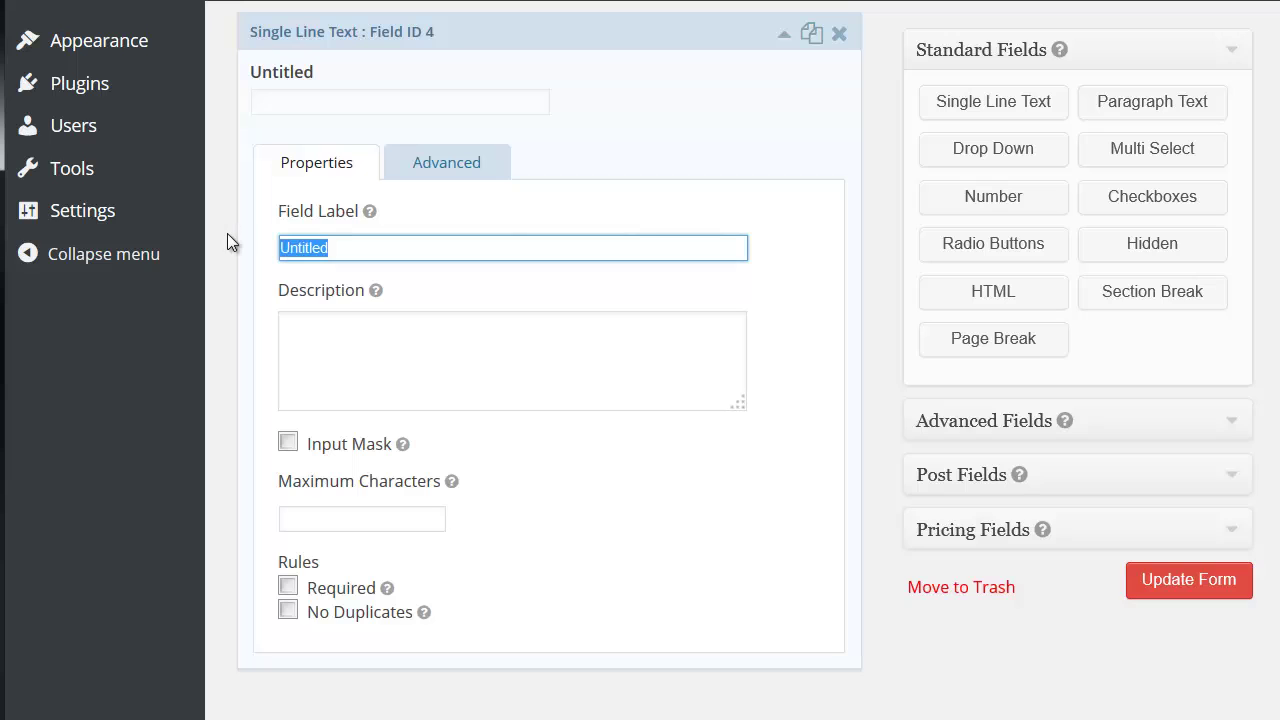
type("Flight Number")
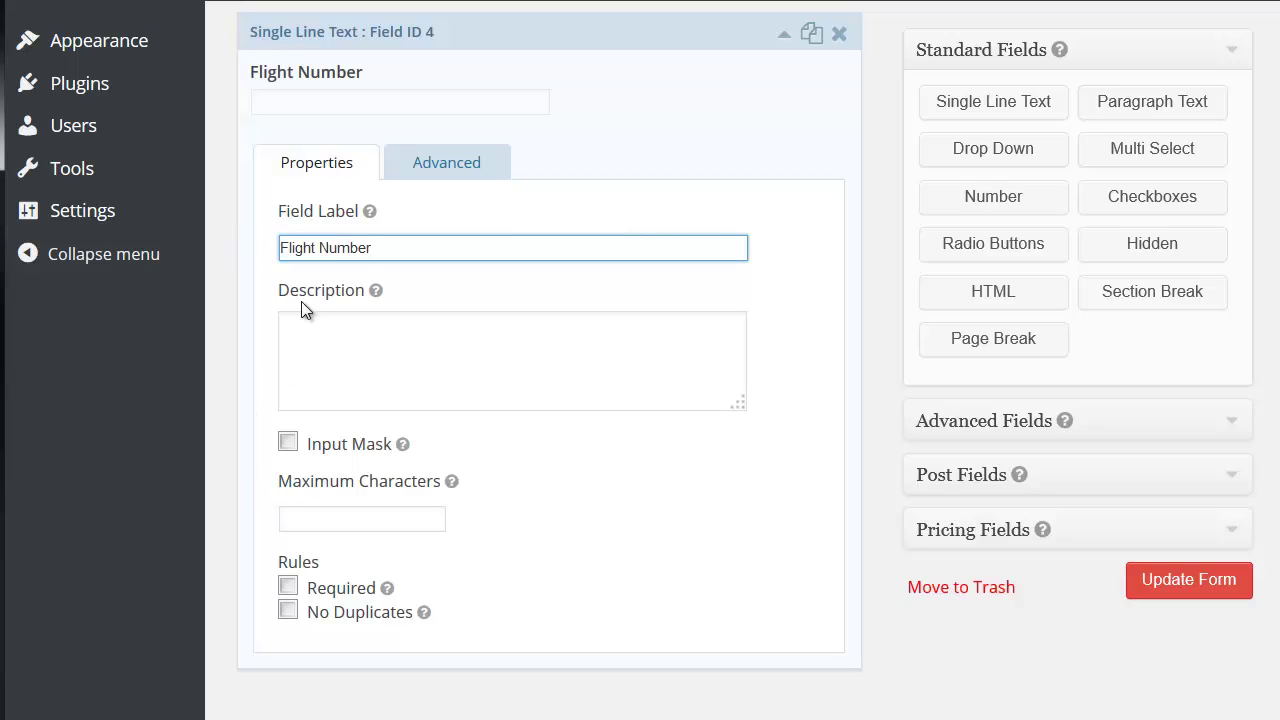
Enable conditional logic on Flight Number with the rule value set to By Plane.
left_click(449, 168)
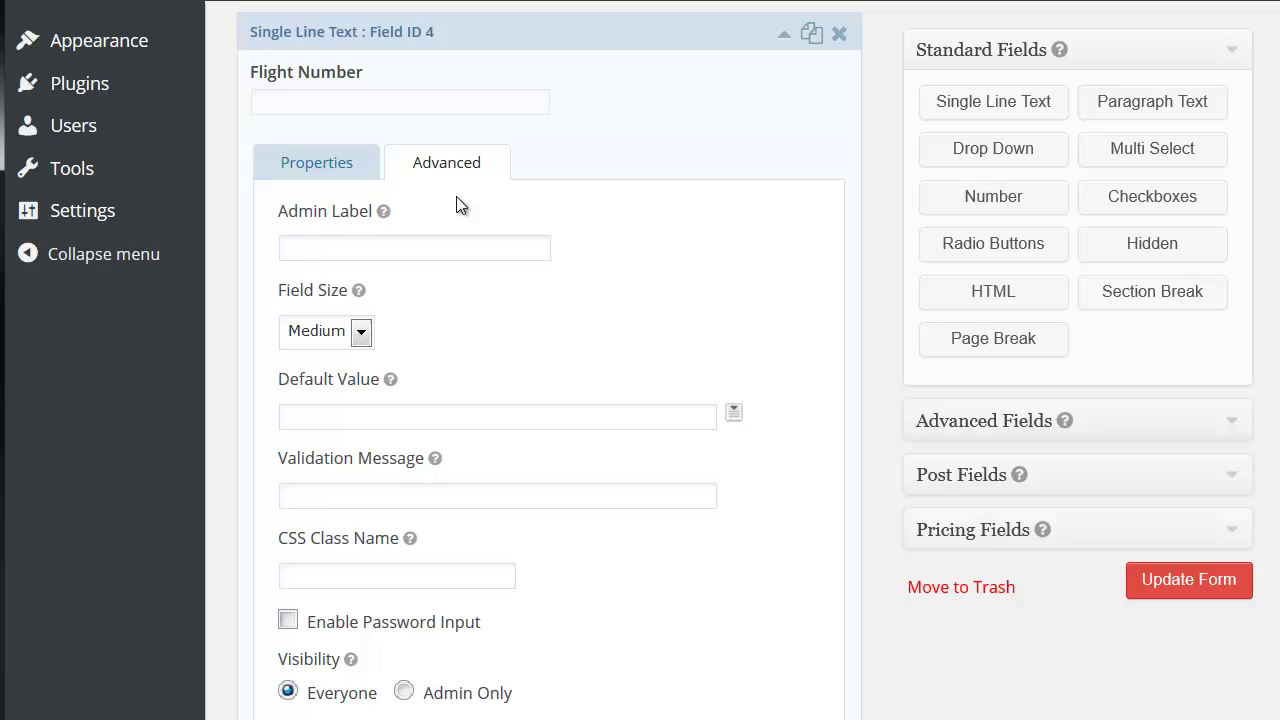
scroll(456, 204, "down", 2)
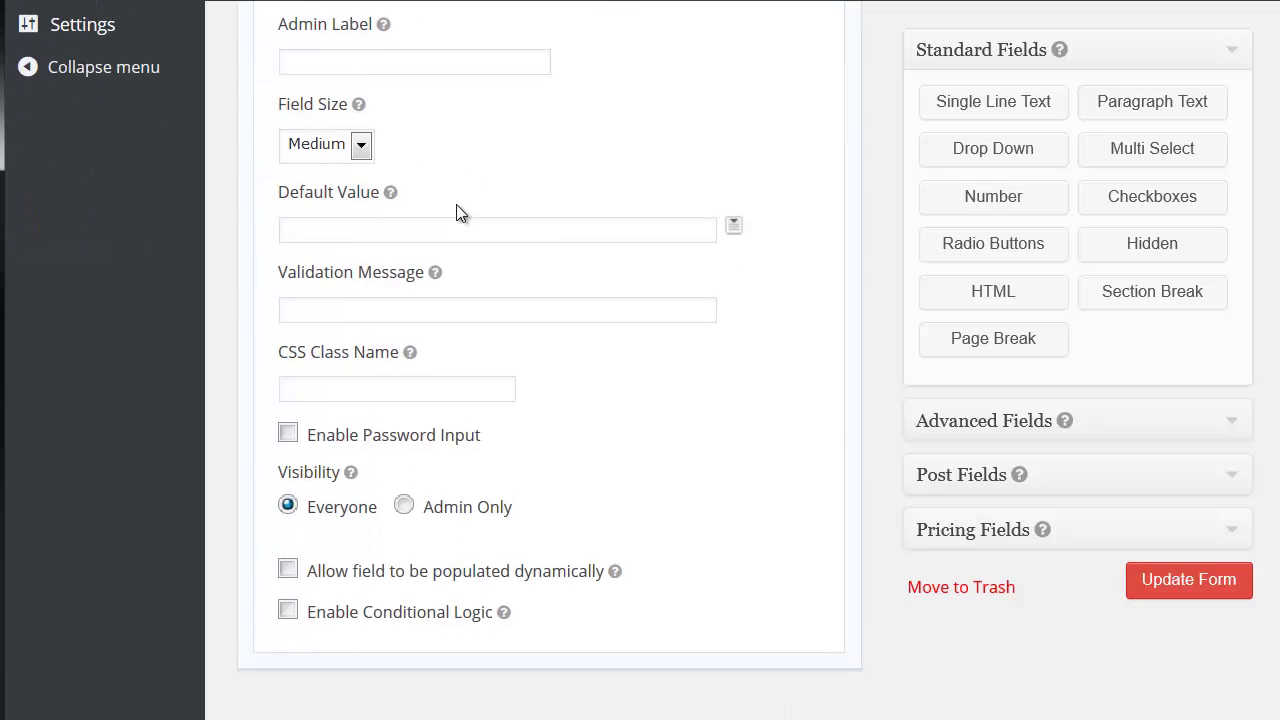
left_click(287, 612)
scroll(287, 600, "down", 1)
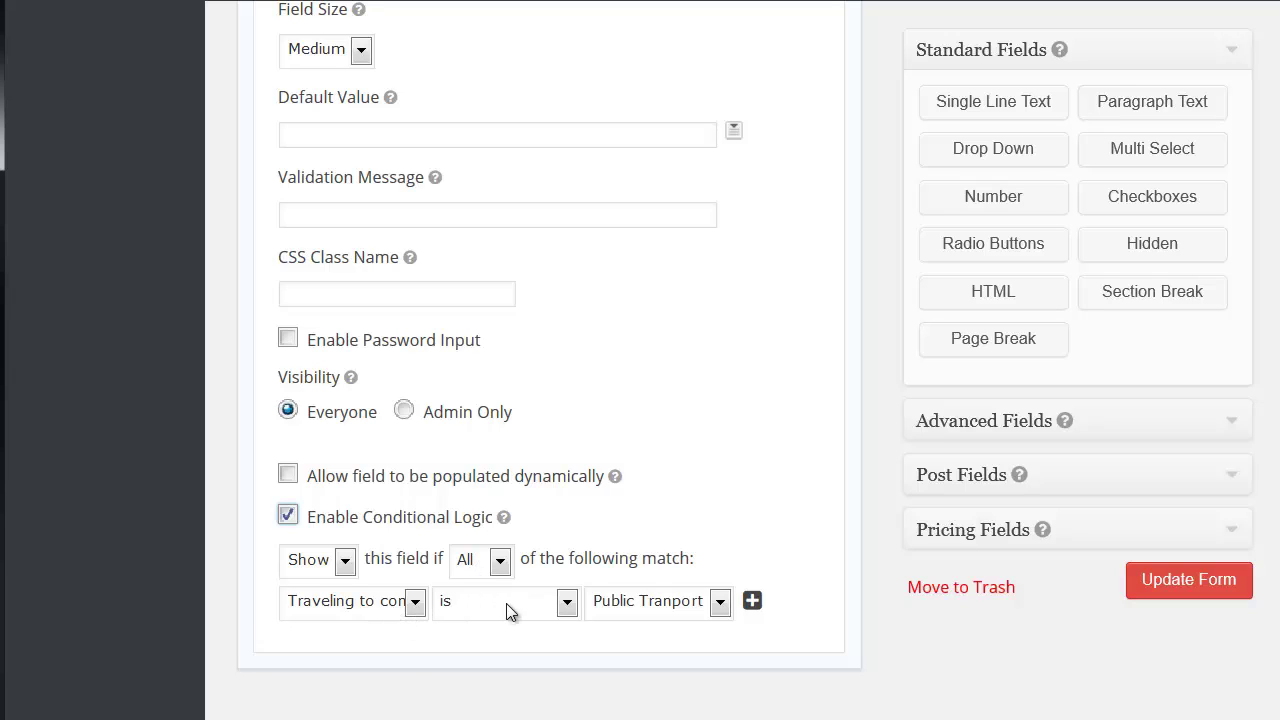
left_click(717, 604)
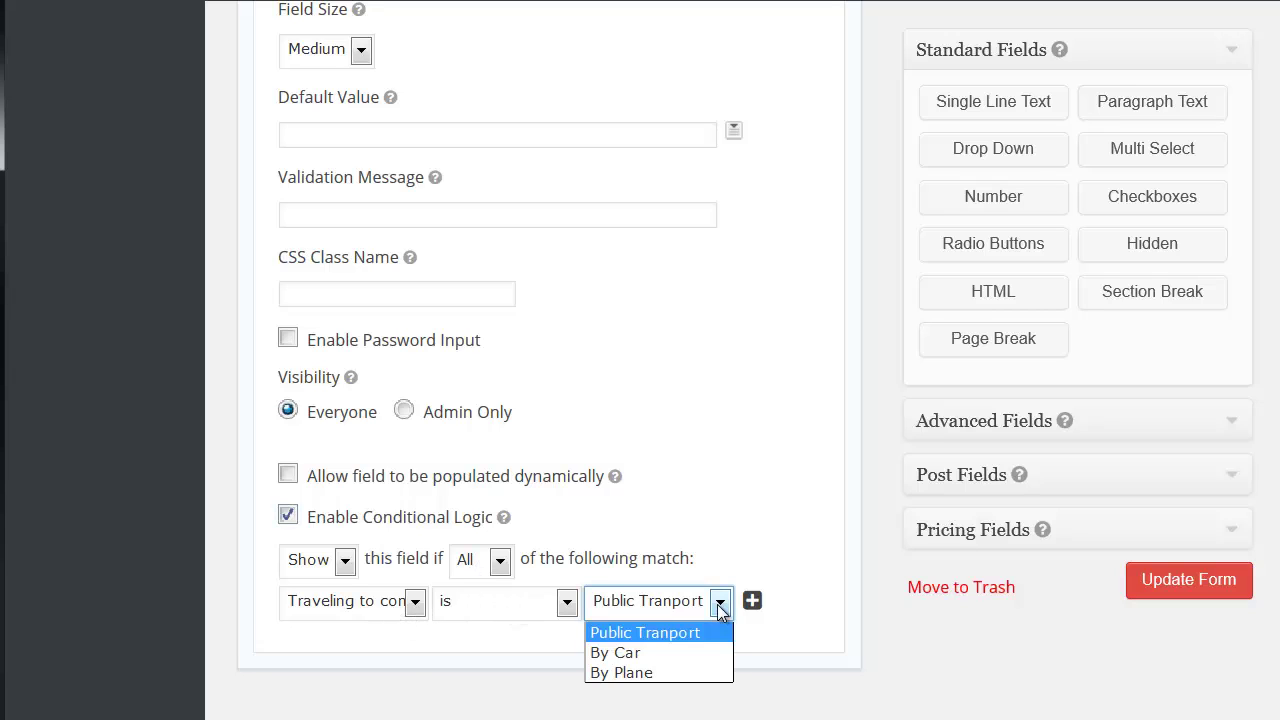
left_click(703, 673)
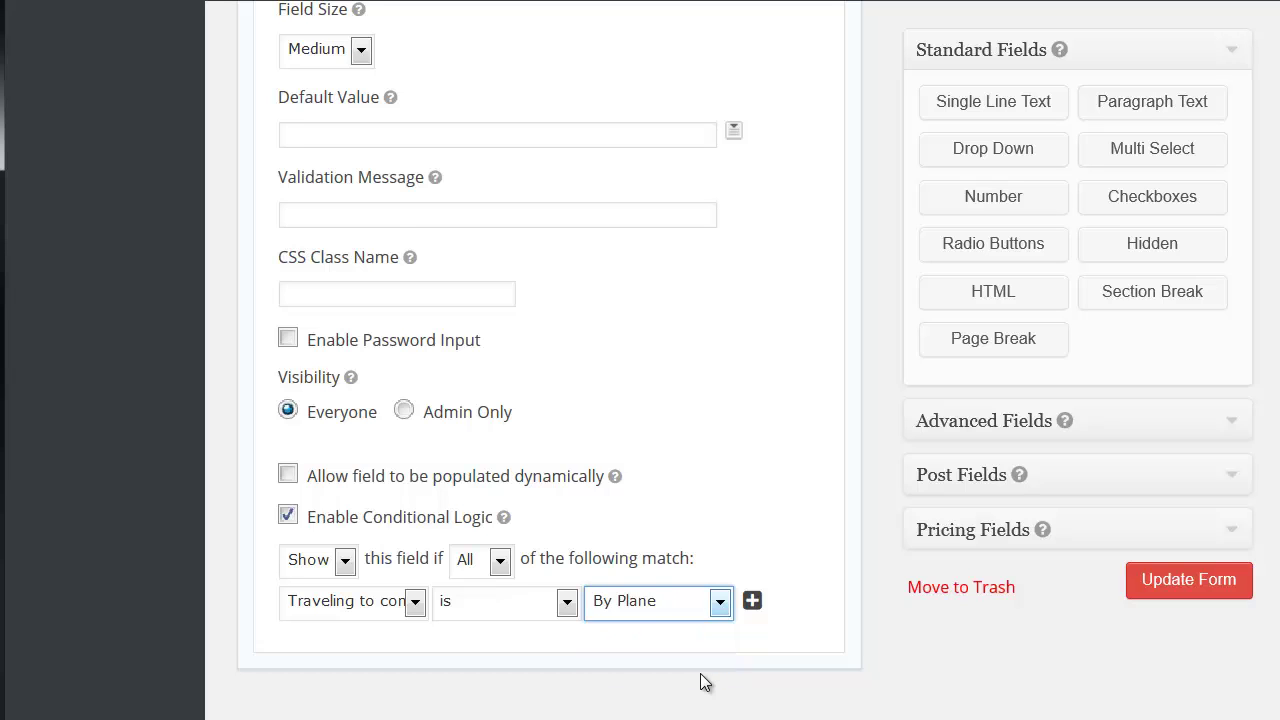
scroll(705, 682, "up", 5)
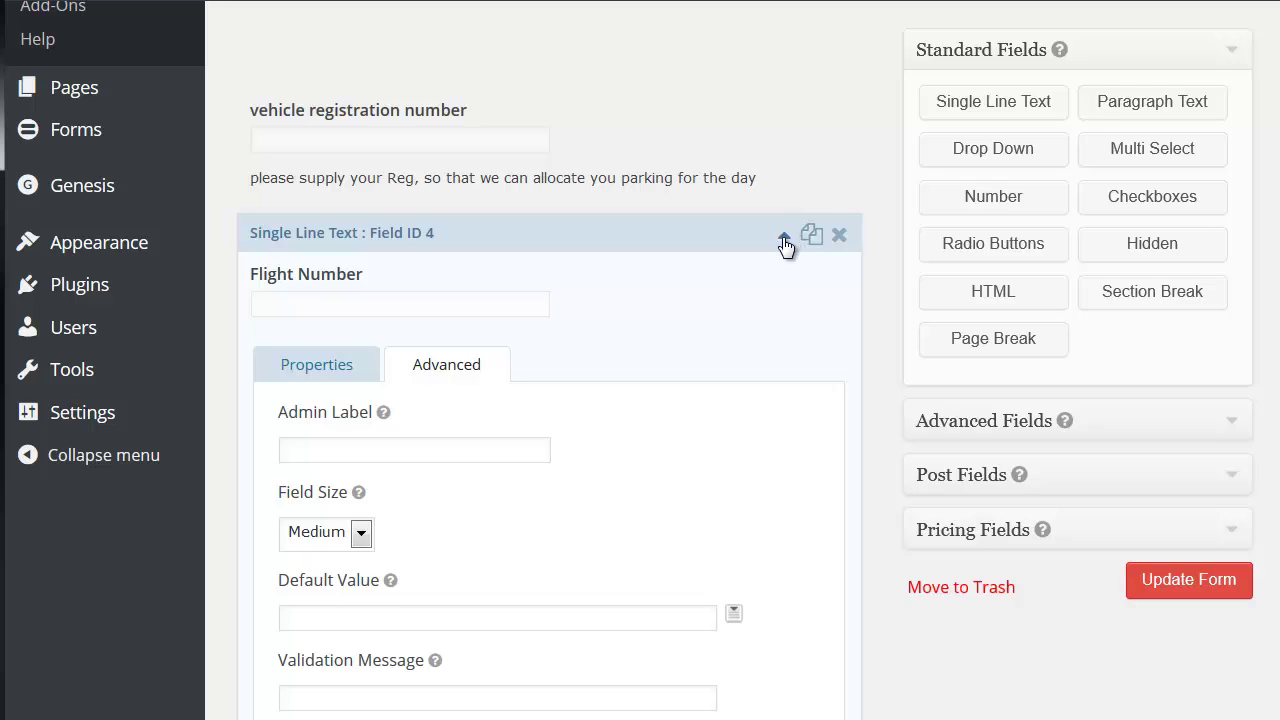
Collapse the Flight Number field and save the Conference form with Update Form.
left_click(784, 238)
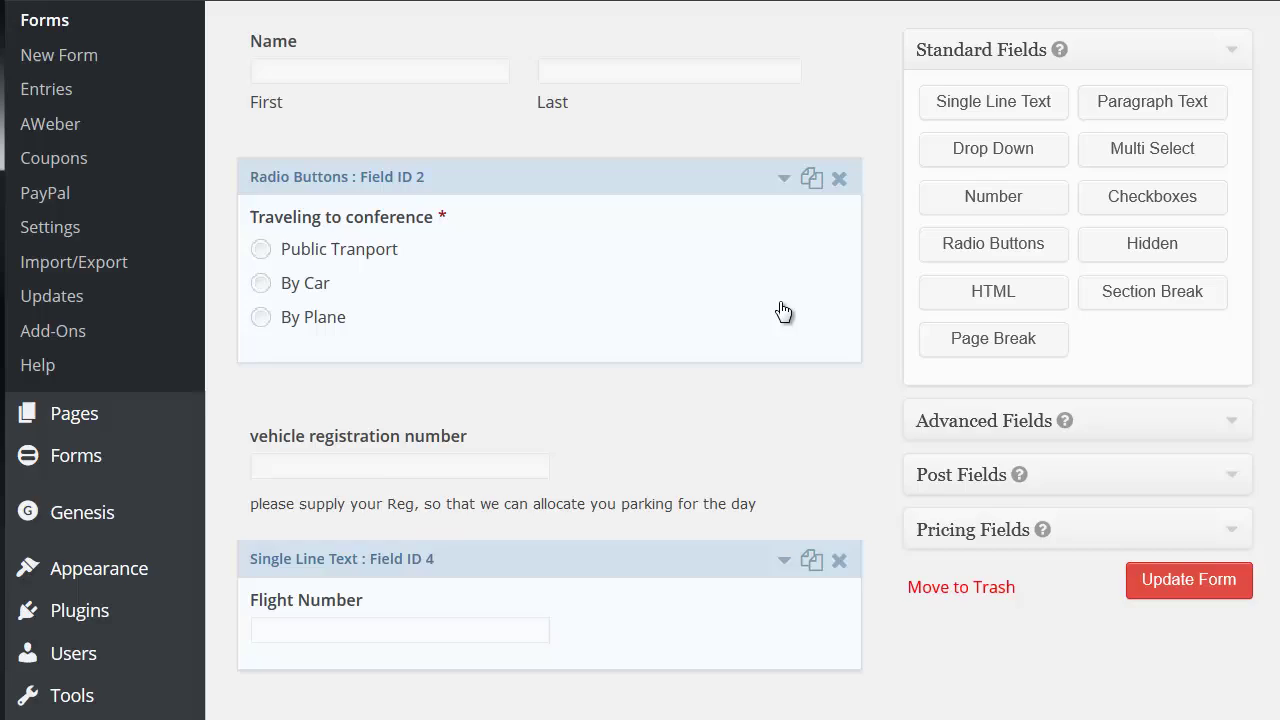
scroll(780, 309, "up", 2)
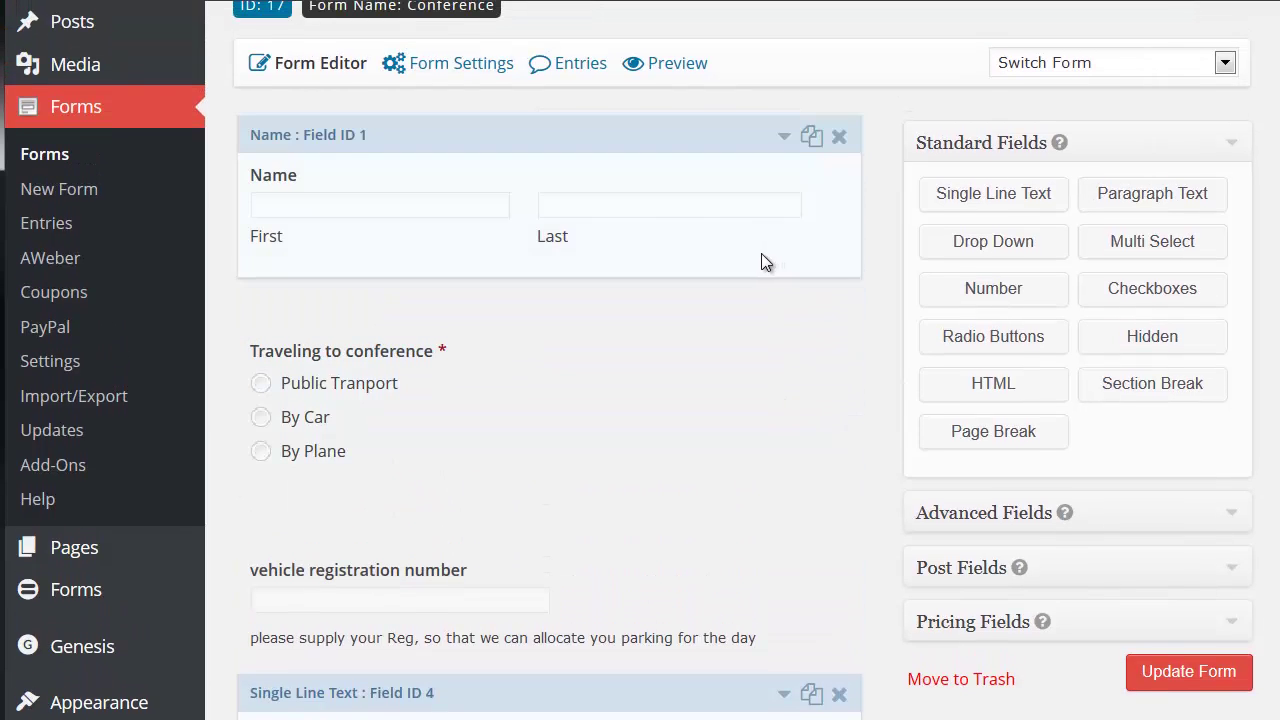
scroll(605, 348, "down", 1)
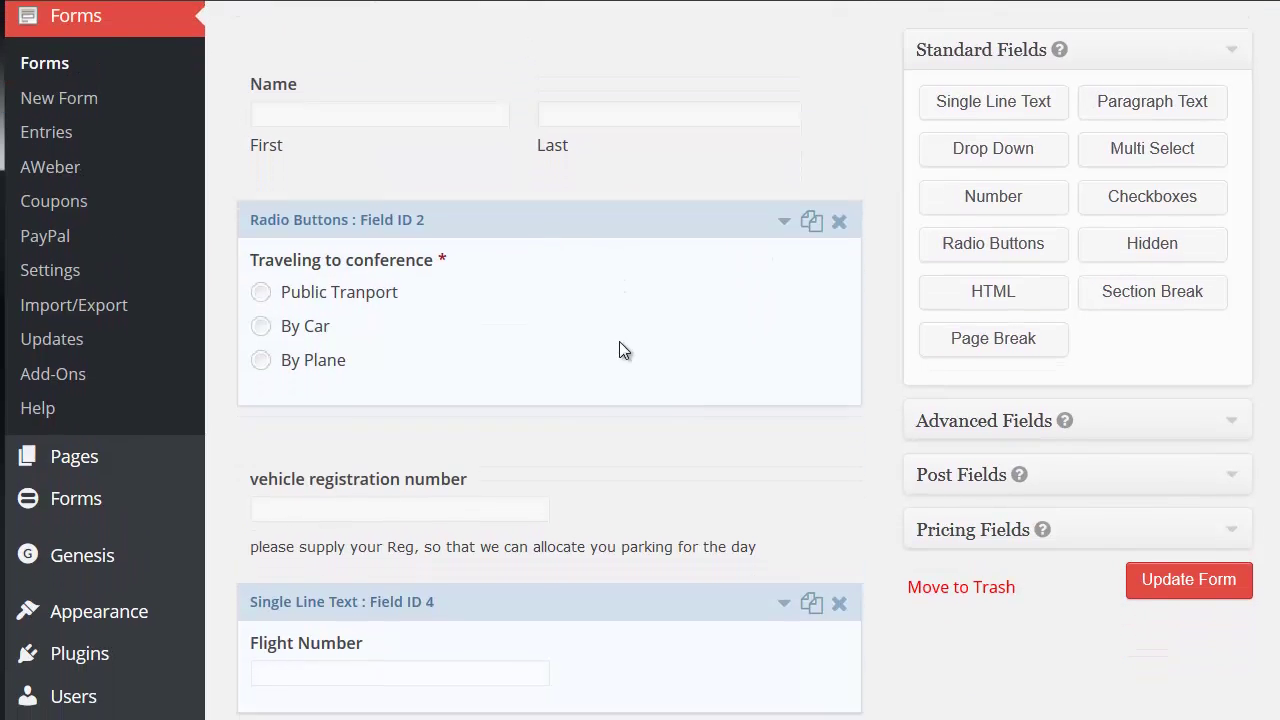
scroll(619, 349, "down", 1)
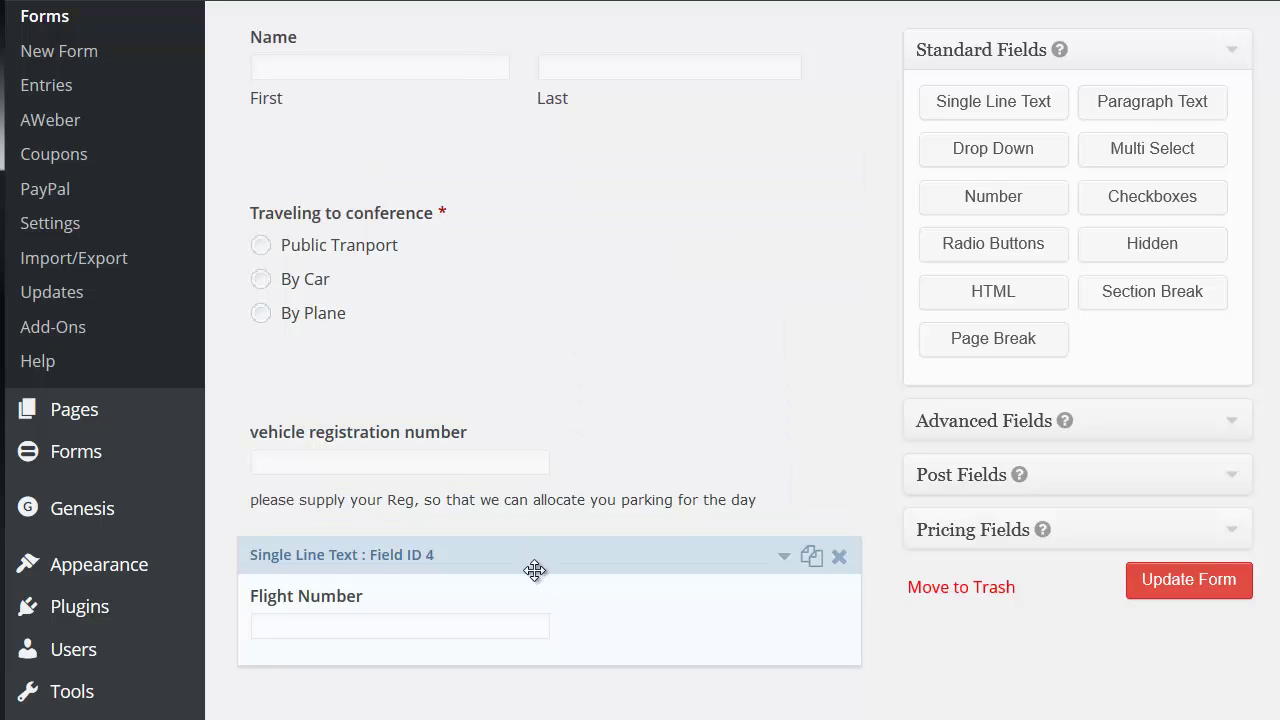
scroll(551, 395, "up", 2)
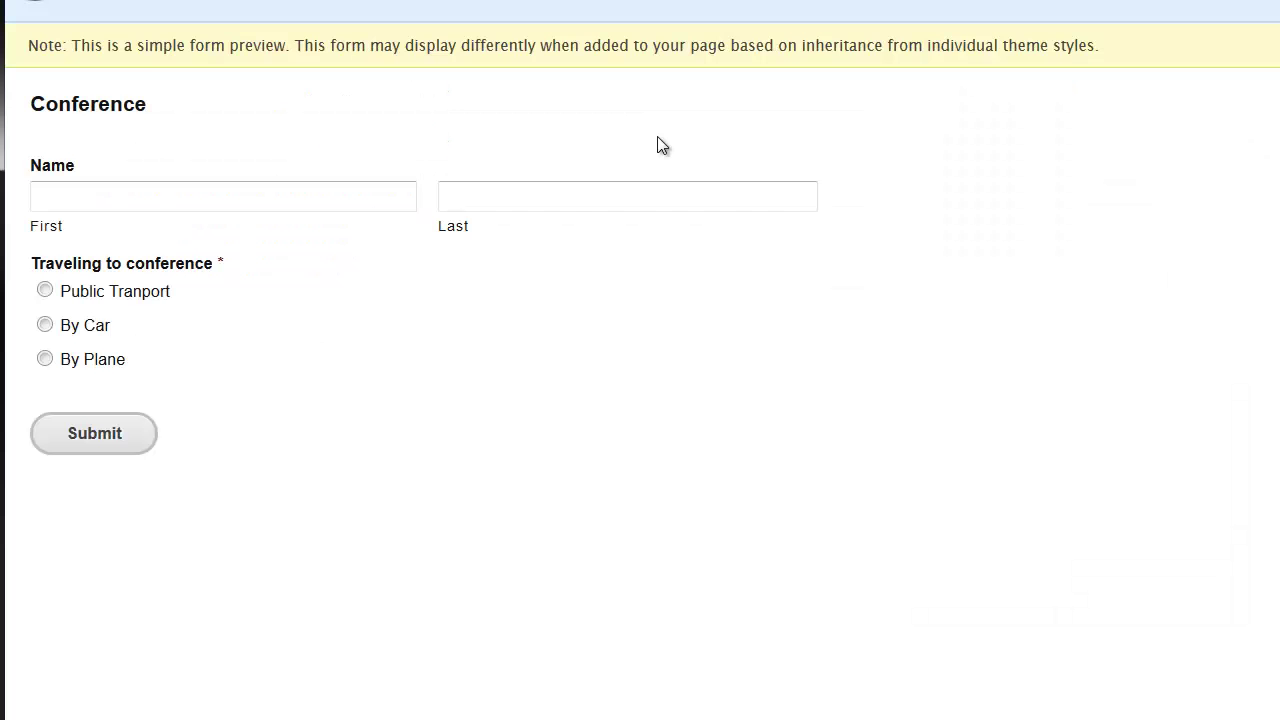
Enter a first name in the preview, then test By Car and By Plane.
left_click(303, 197)
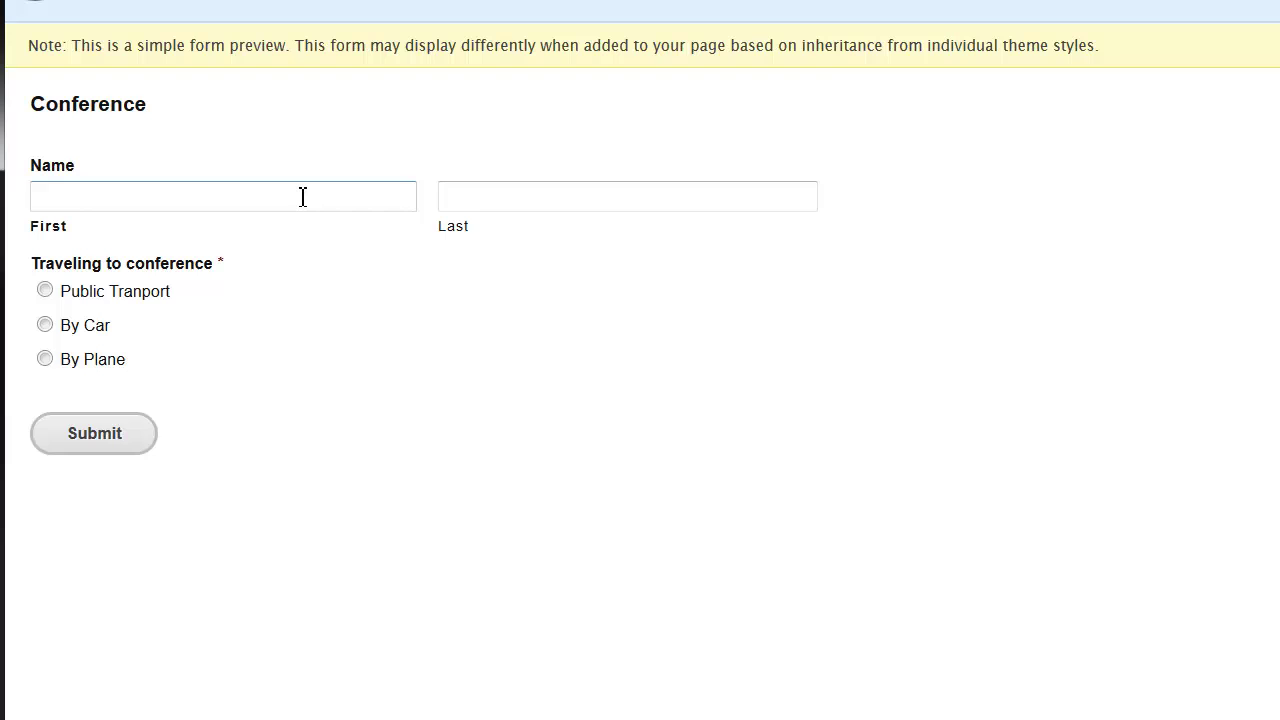
type("john")
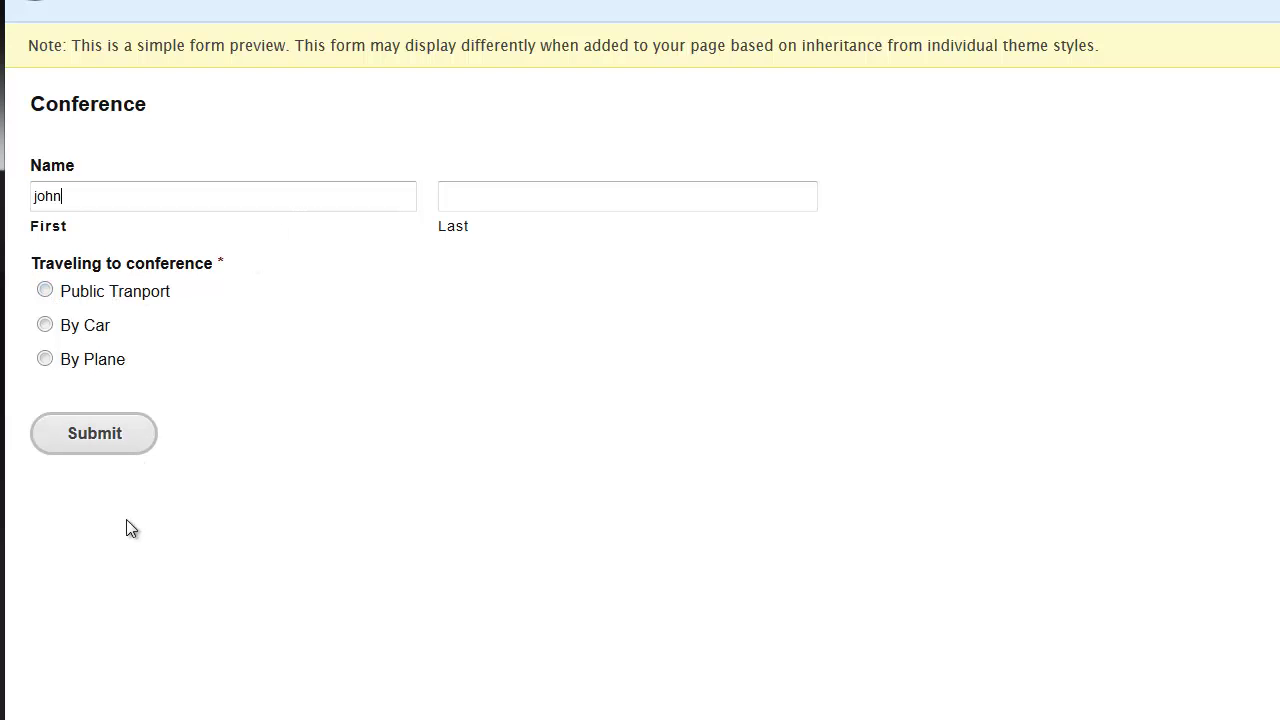
left_click(44, 290)
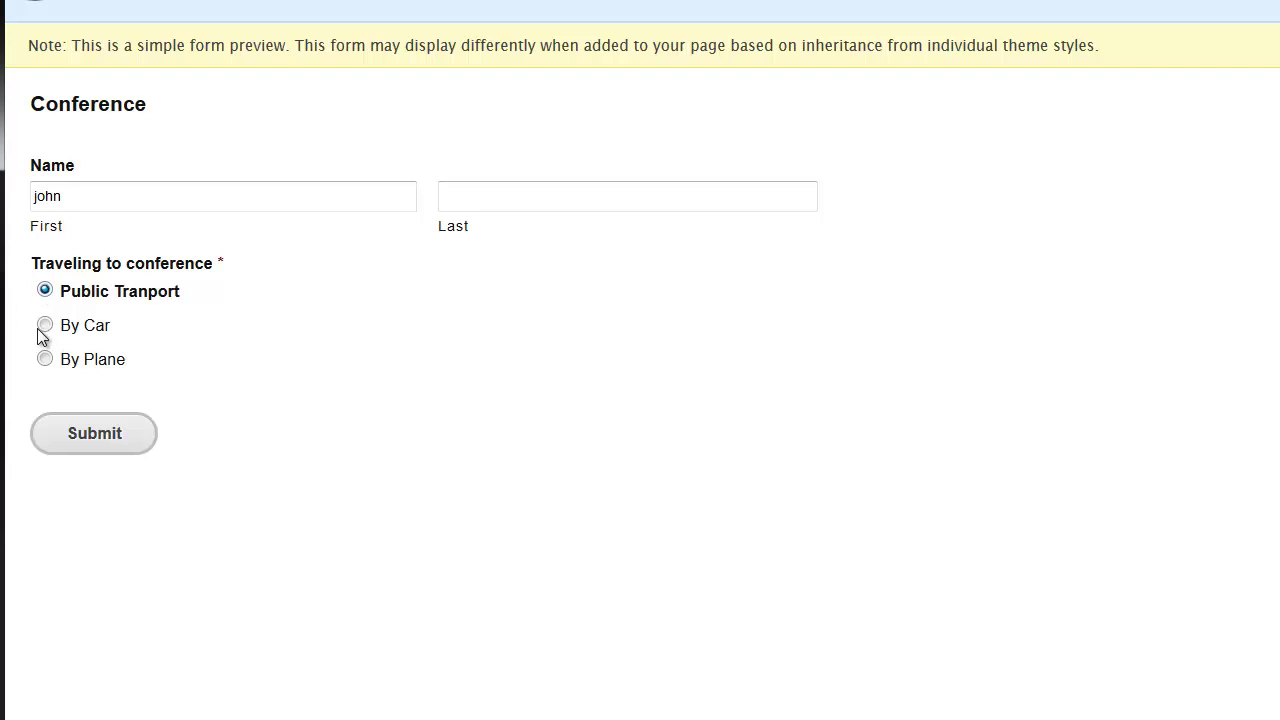
left_click(43, 326)
left_click(44, 359)
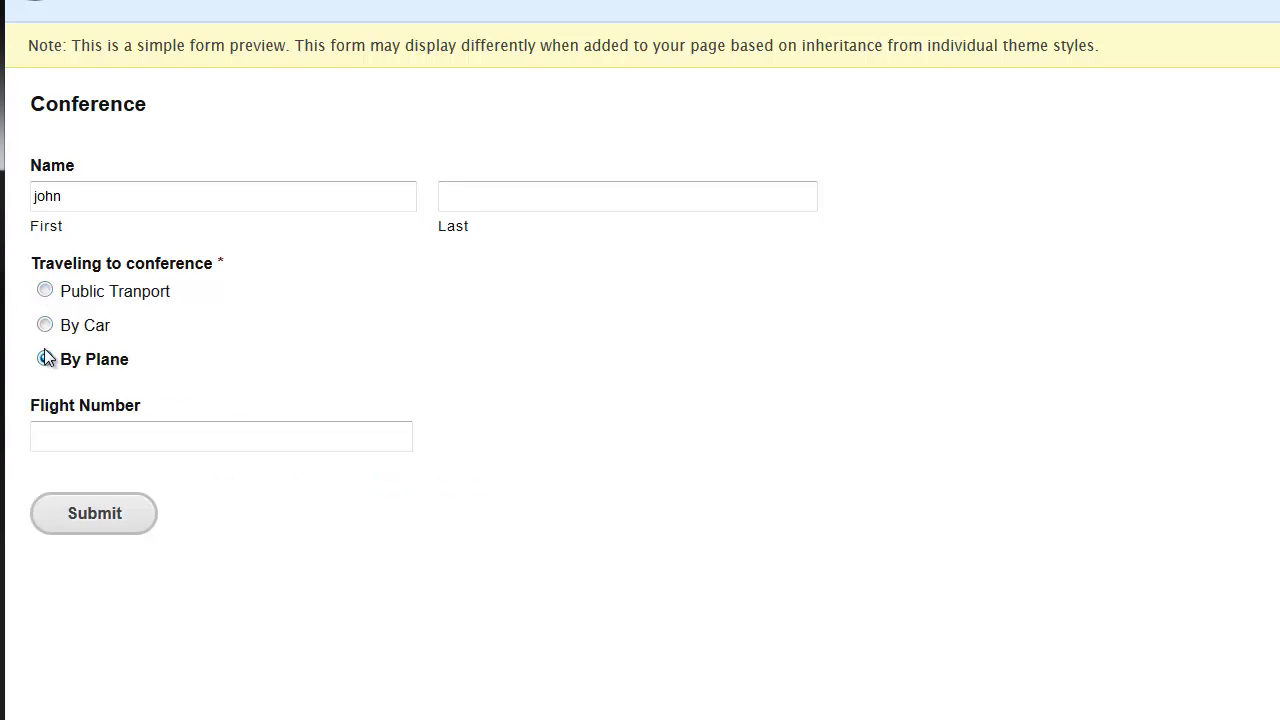
Cycle the travel choices again, ending on Public Tranport with both conditional fields hidden.
left_click(46, 326)
left_click(45, 290)
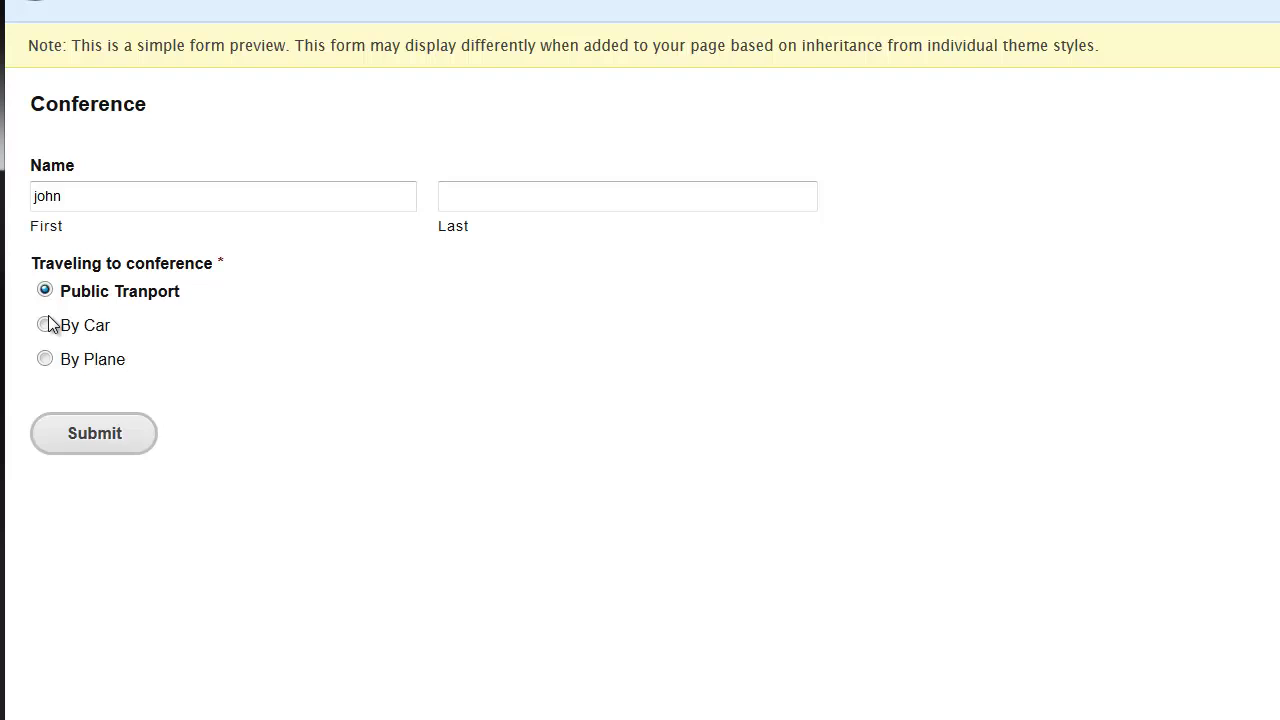
left_click(46, 327)
left_click(45, 359)
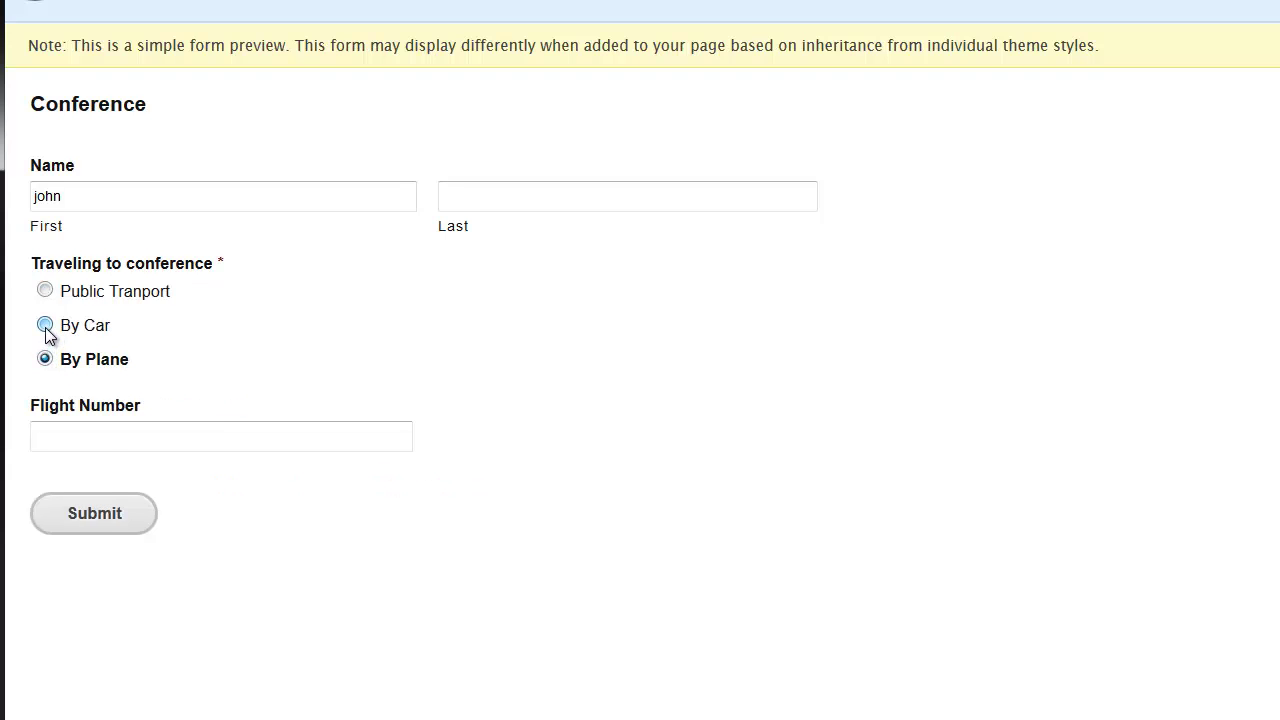
left_click(45, 327)
left_click(45, 291)
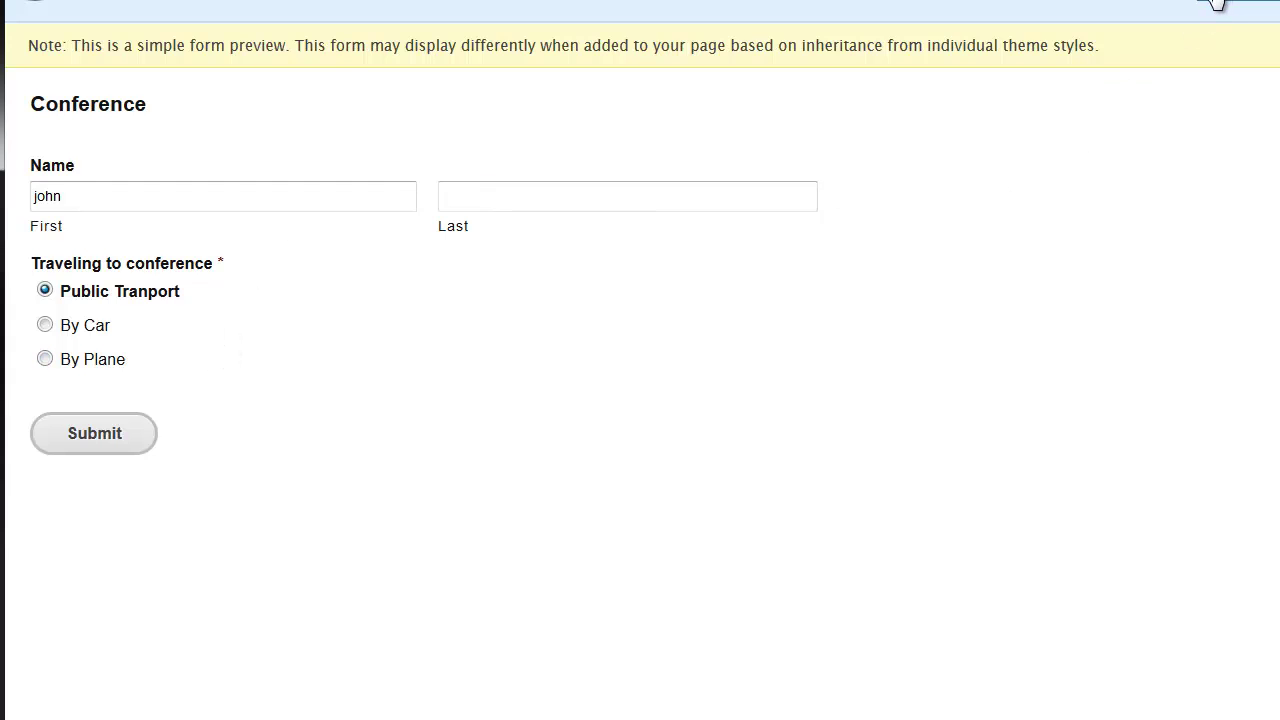
Close the preview and add a new Radio Buttons field below Flight Number.
left_click(1215, 3)
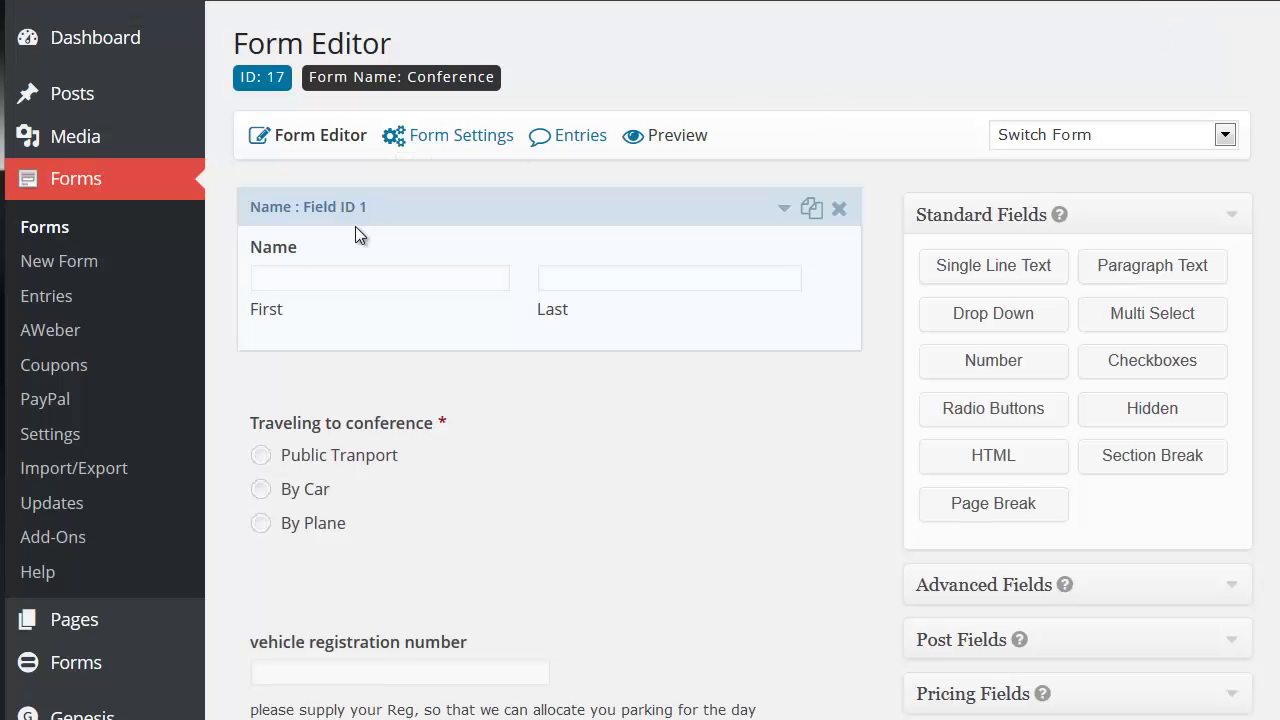
scroll(355, 226, "down", 1)
scroll(355, 226, "down", 2)
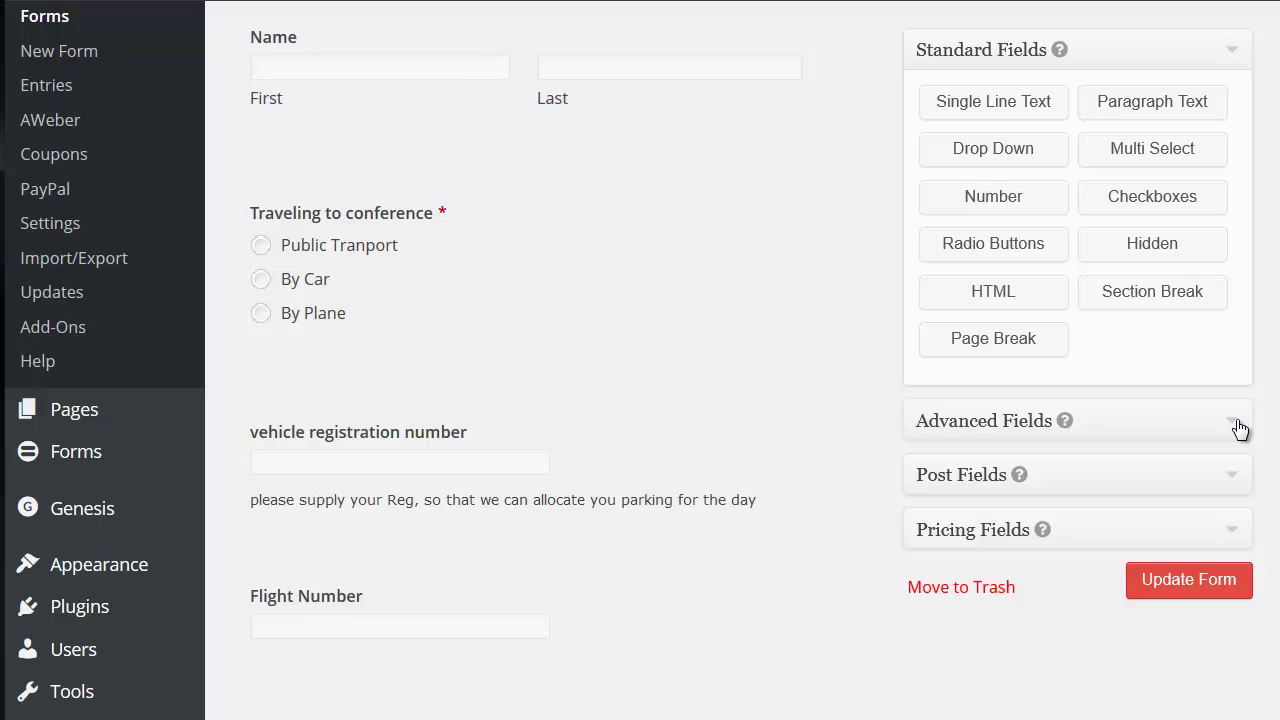
left_click(1015, 254)
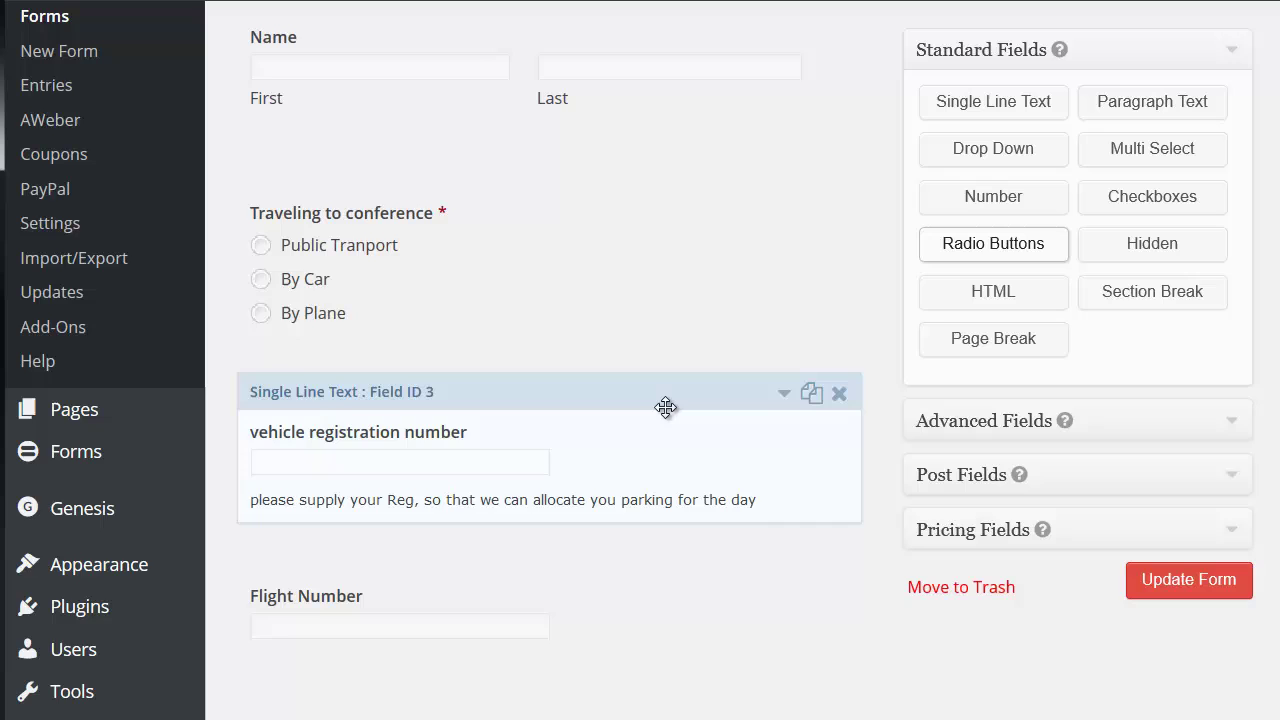
scroll(665, 407, "down", 2)
scroll(784, 494, "down", 2)
left_click(784, 491)
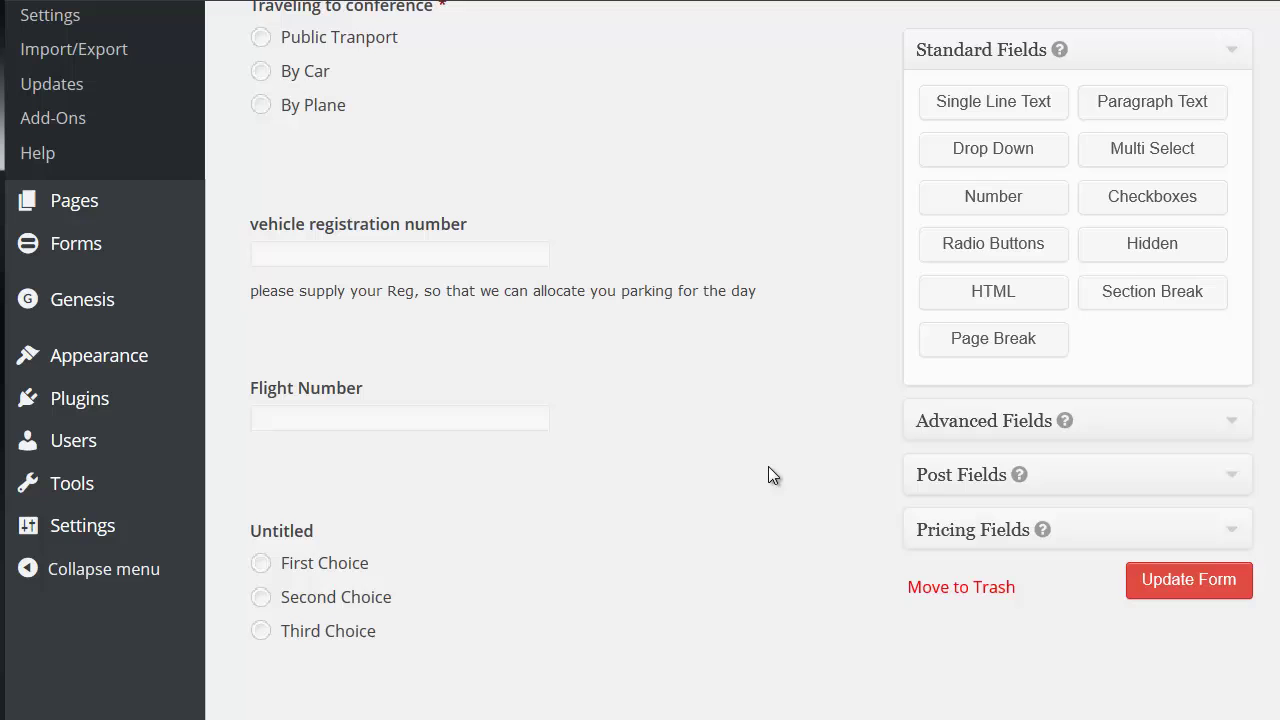
Replace the new radio field's Untitled label with 'Morning Session' and collapse it.
left_click(784, 494)
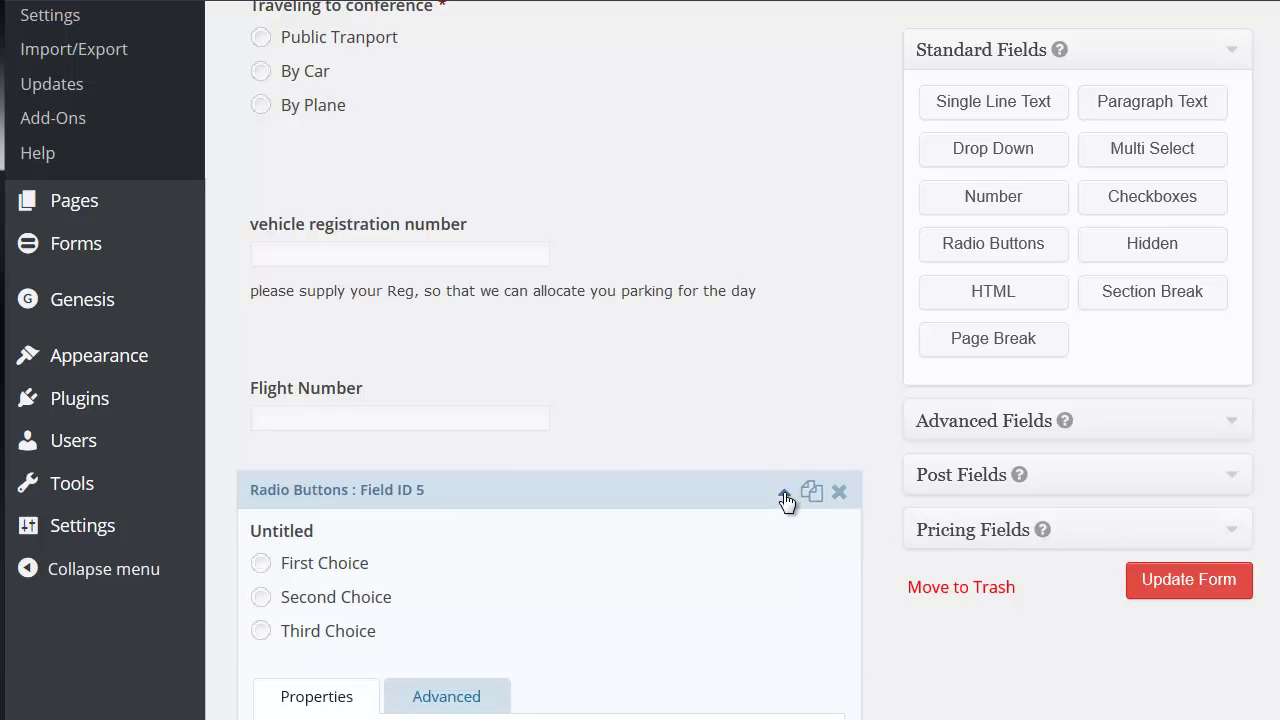
scroll(757, 512, "down", 5)
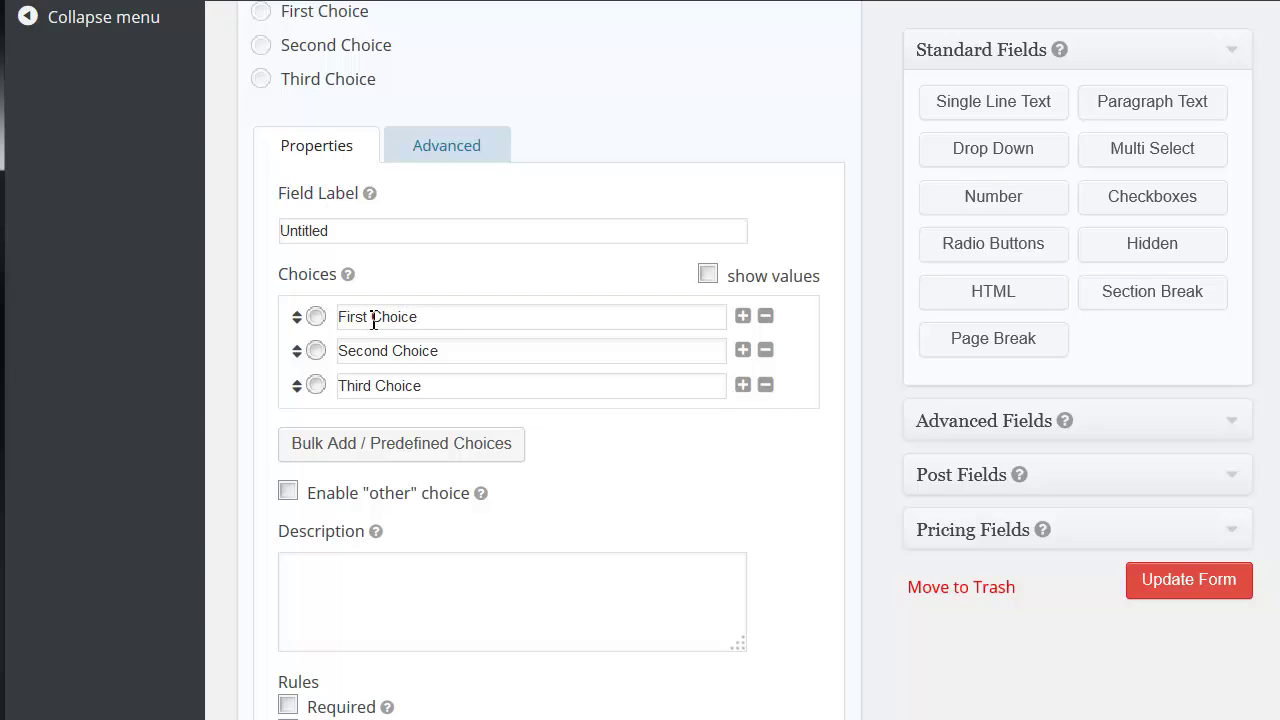
left_click_drag(373, 320, 426, 317)
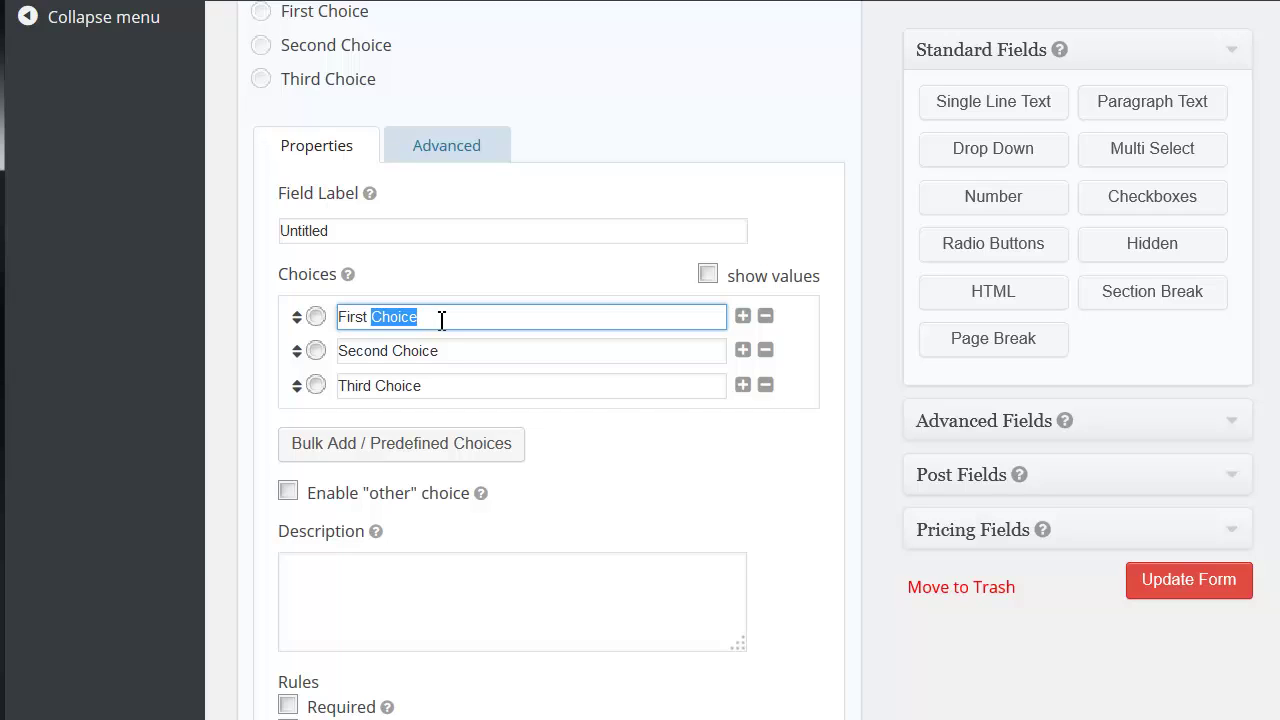
left_click(453, 356)
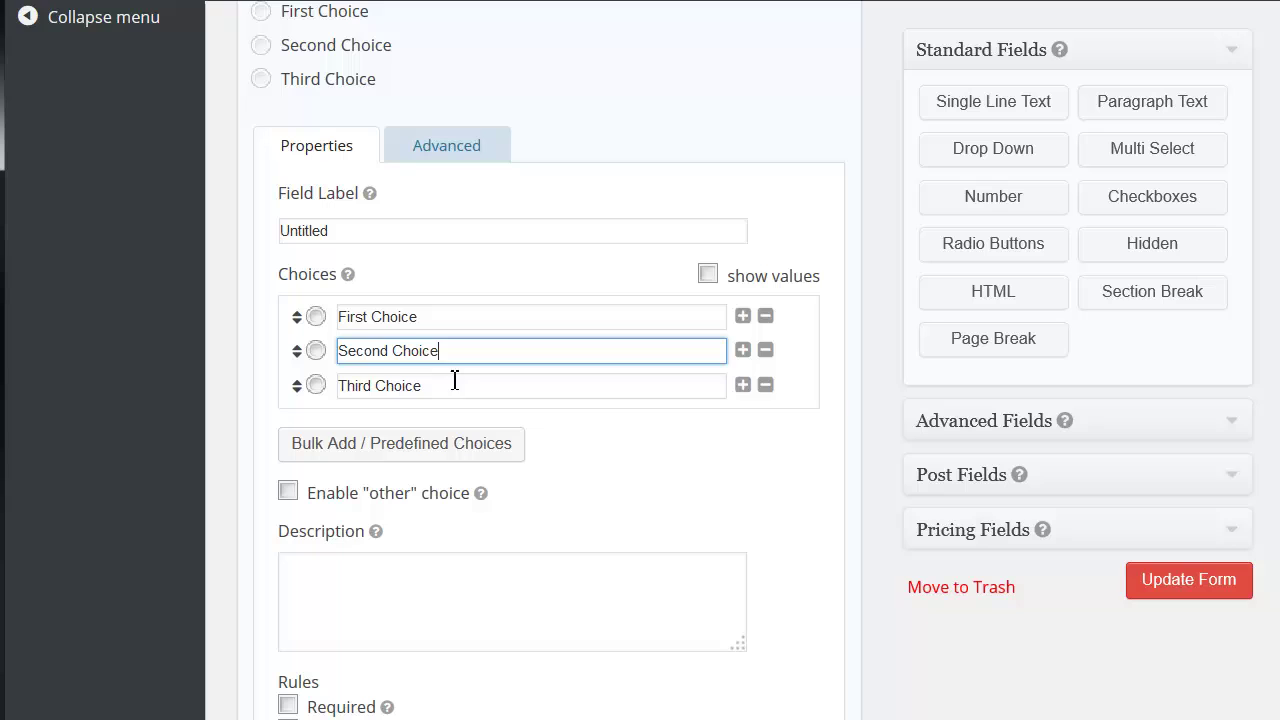
left_click(466, 385)
scroll(527, 368, "up", 2)
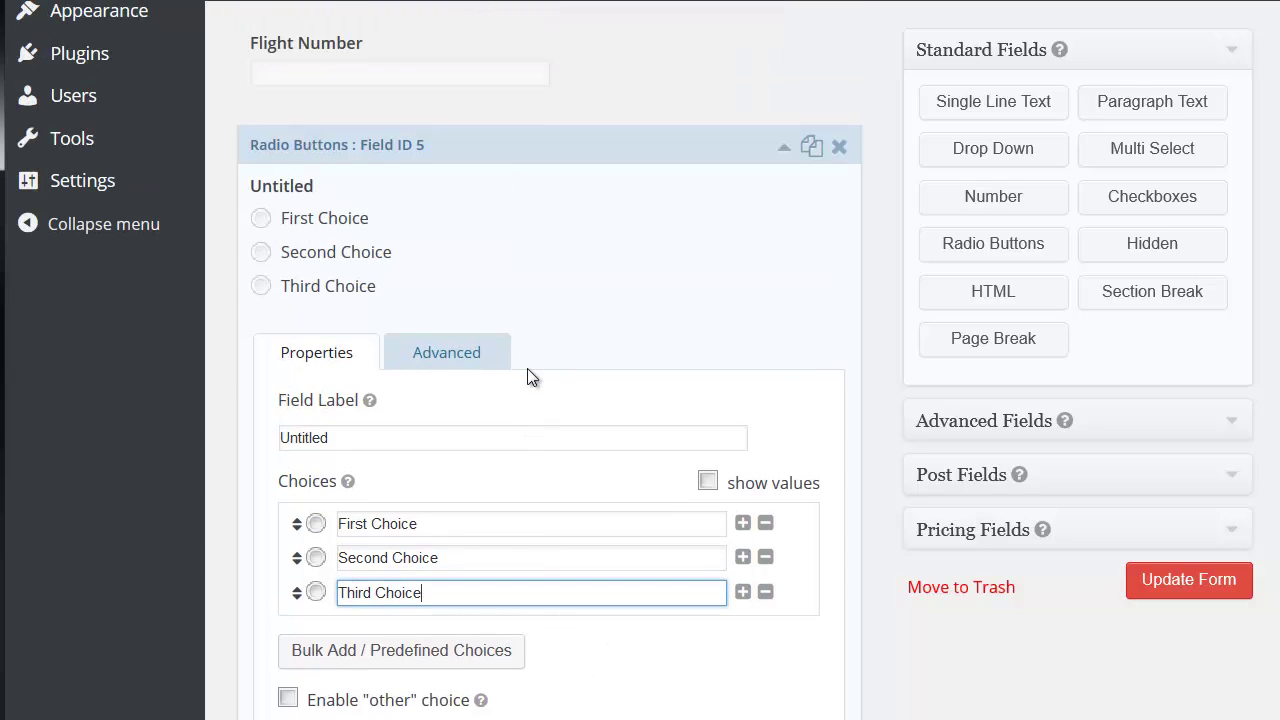
left_click_drag(368, 440, 194, 390)
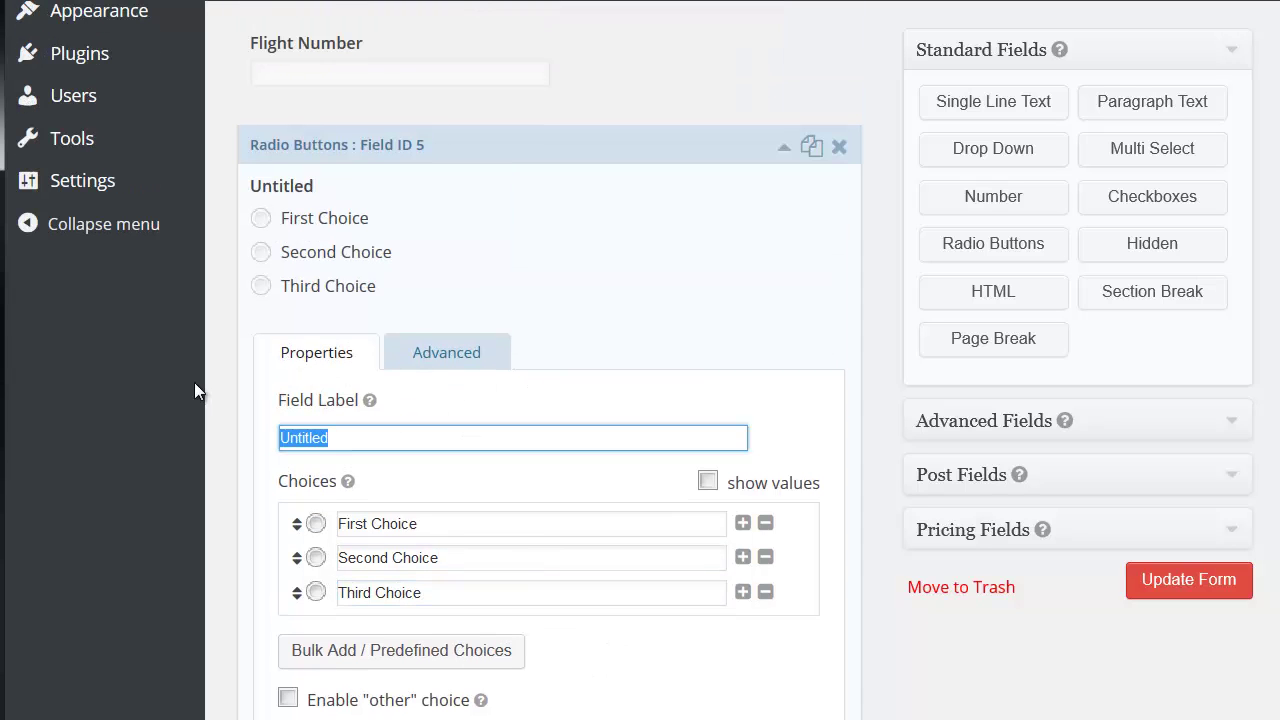
type("Morningh")
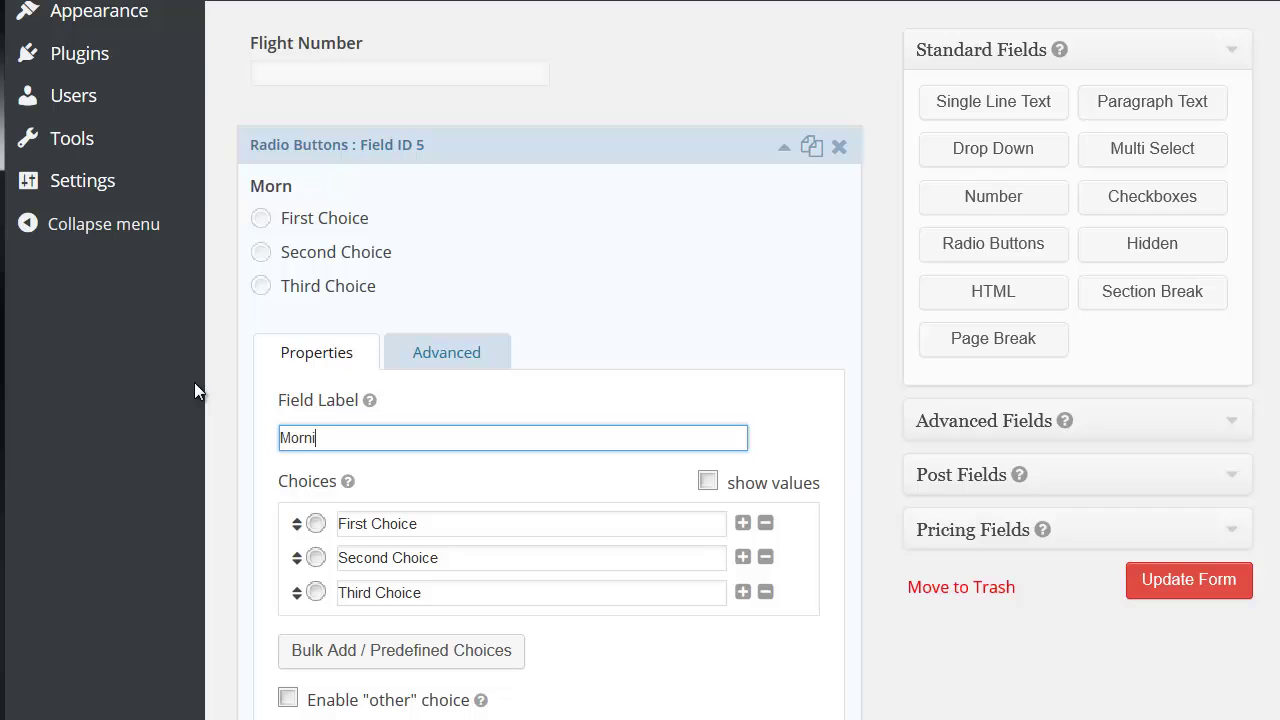
key("BackSpace")
key("BackSpace")
key("BackSpace")
type("g Sessio")
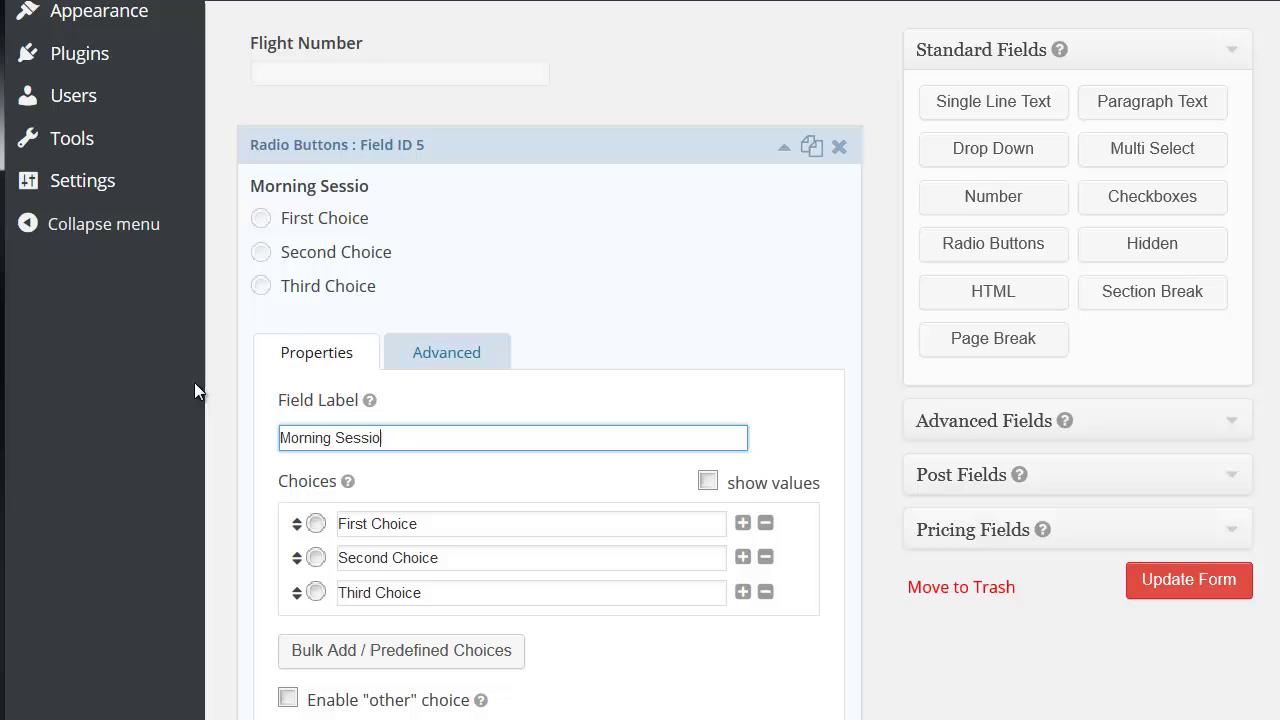
type("n")
left_click(785, 149)
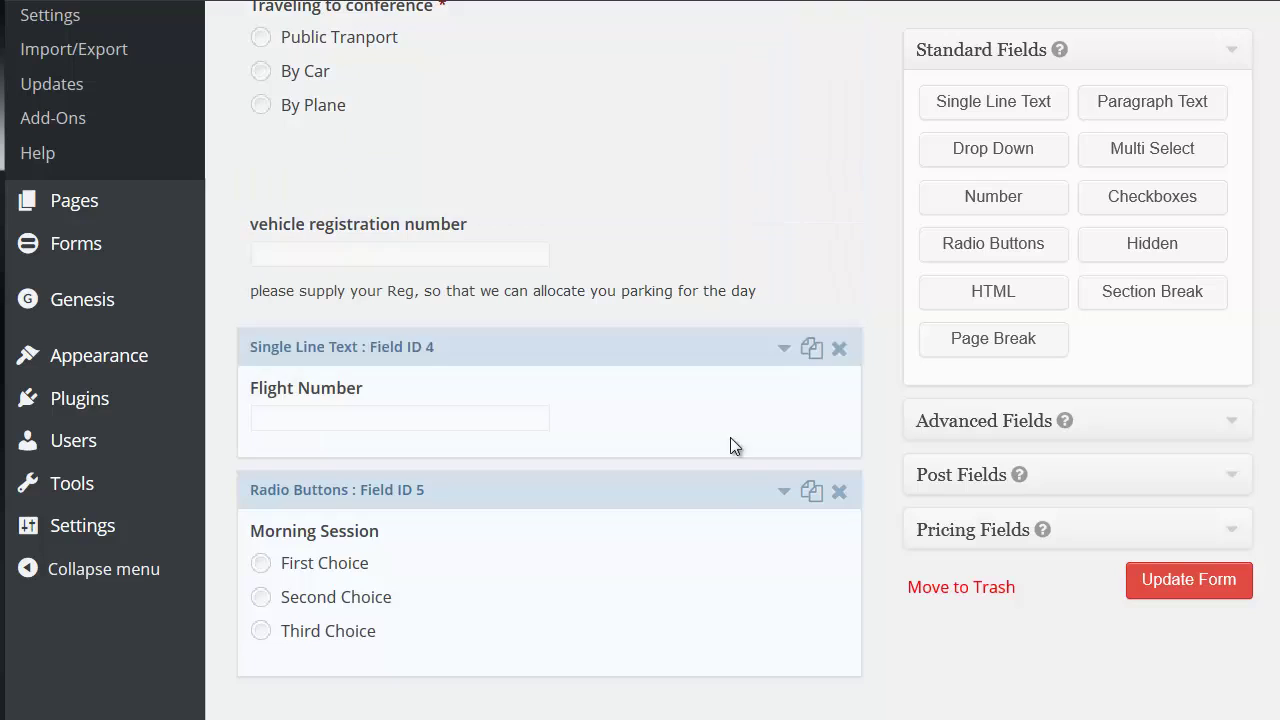
Duplicate Morning Session and change the copy's label word Morning to 'Afernoon'.
left_click(810, 491)
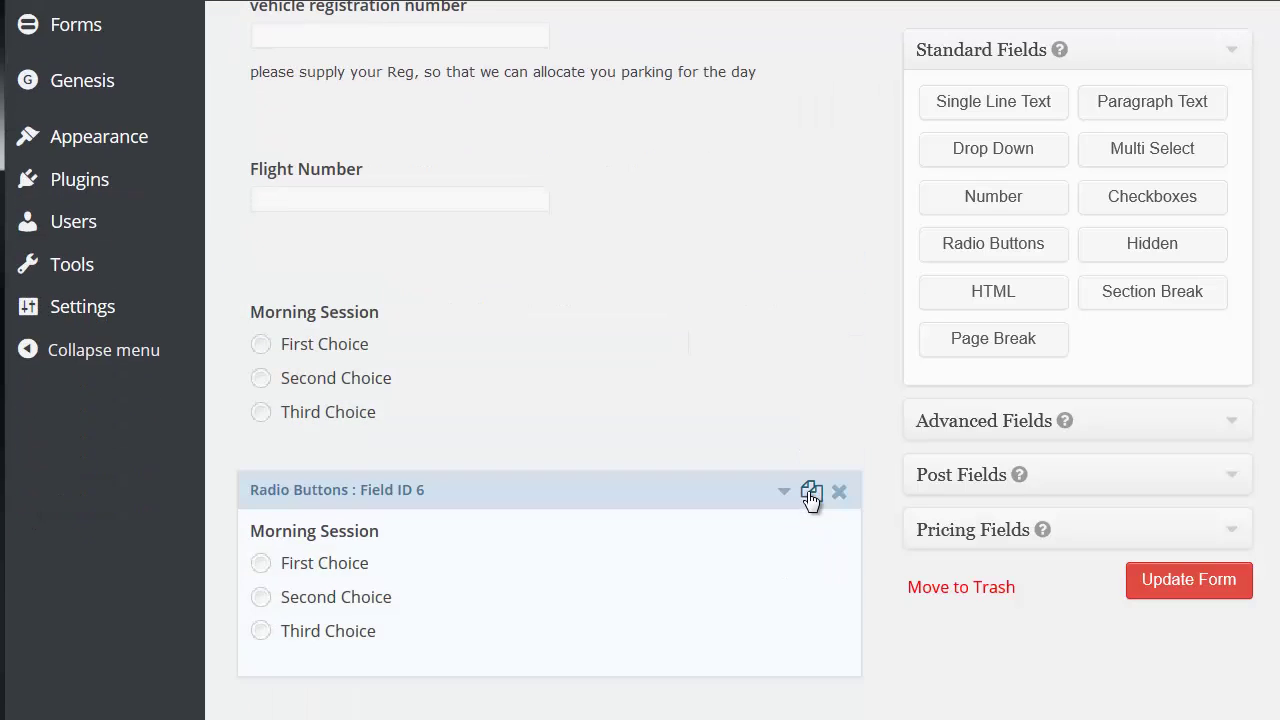
left_click(784, 492)
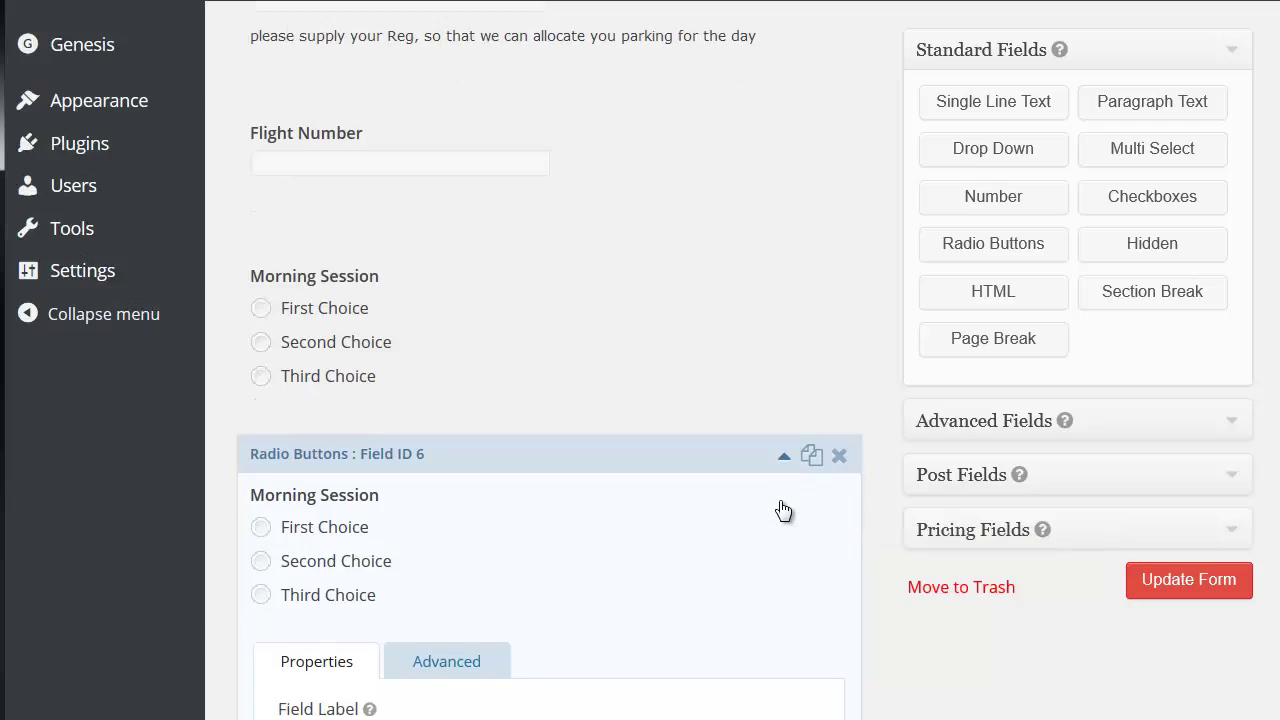
scroll(783, 511, "down", 3)
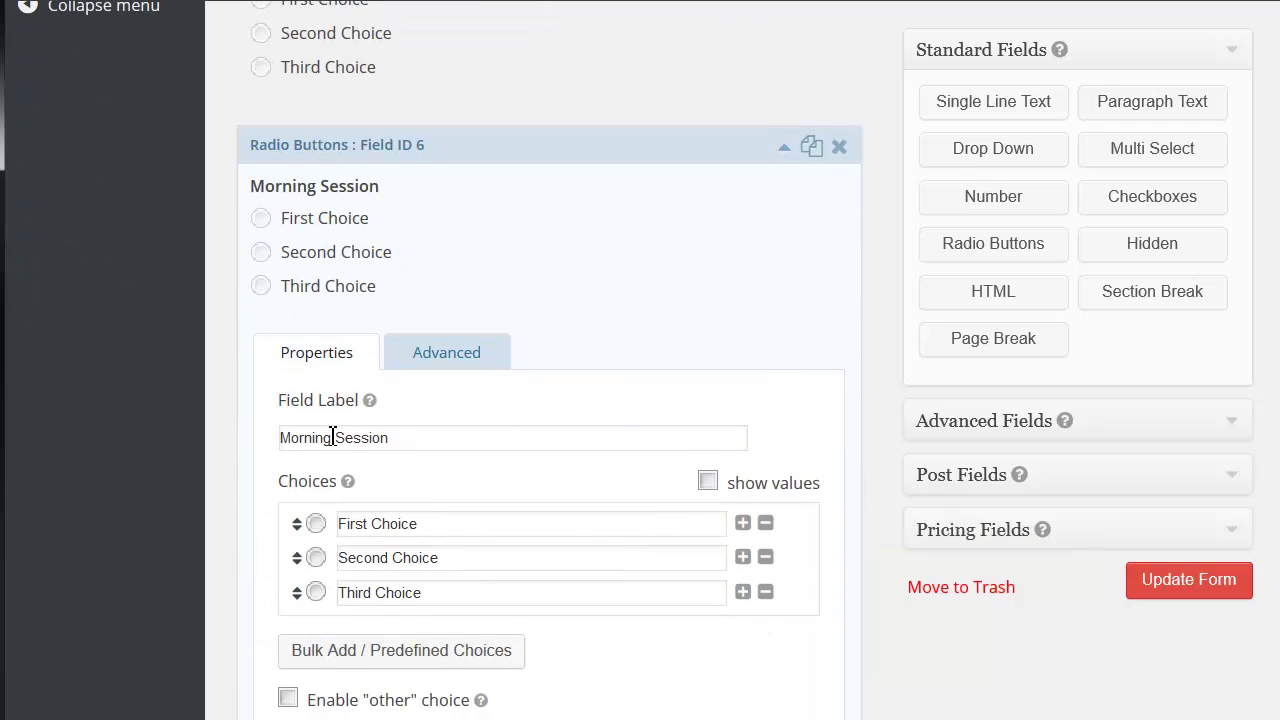
left_click_drag(335, 439, 197, 420)
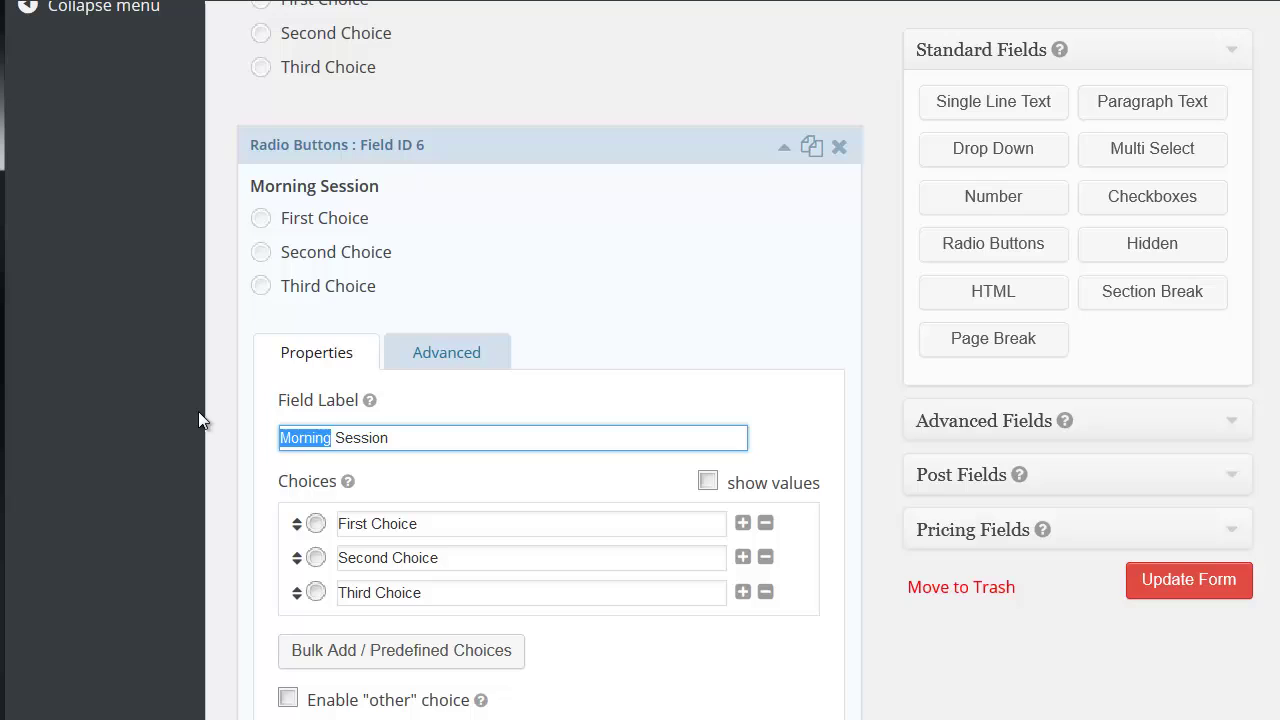
type("Afernoon")
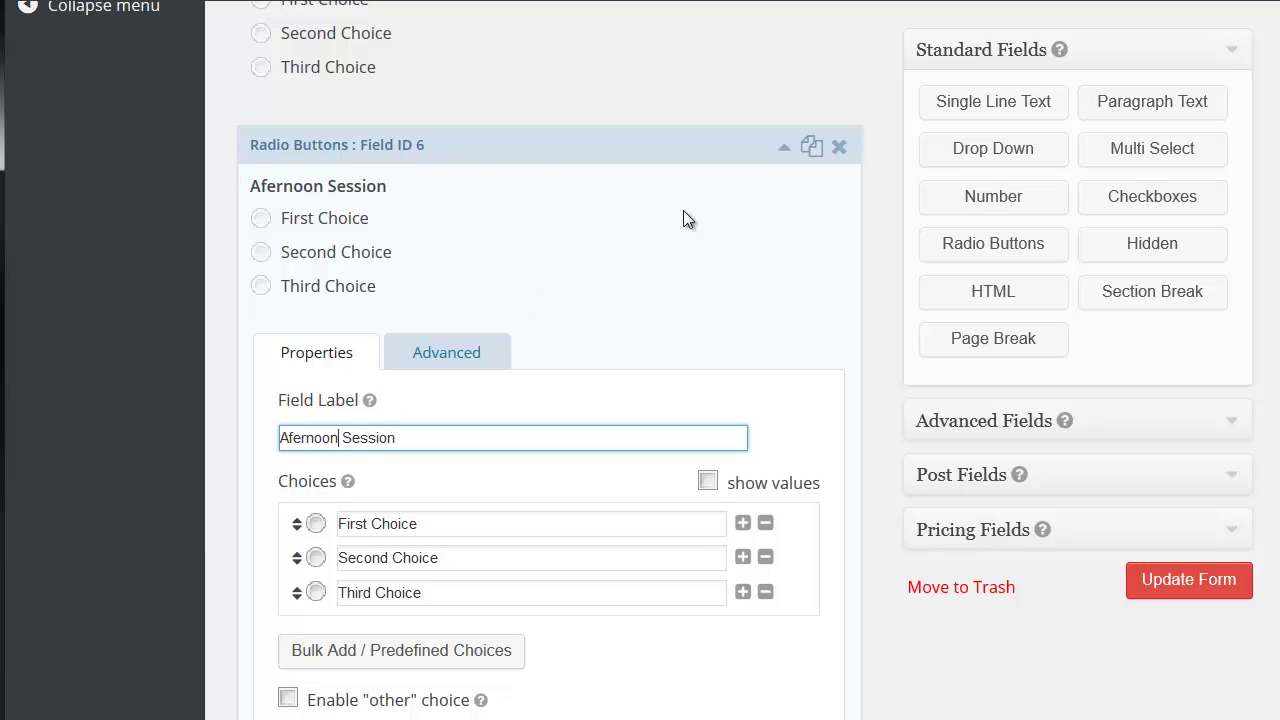
left_click(784, 150)
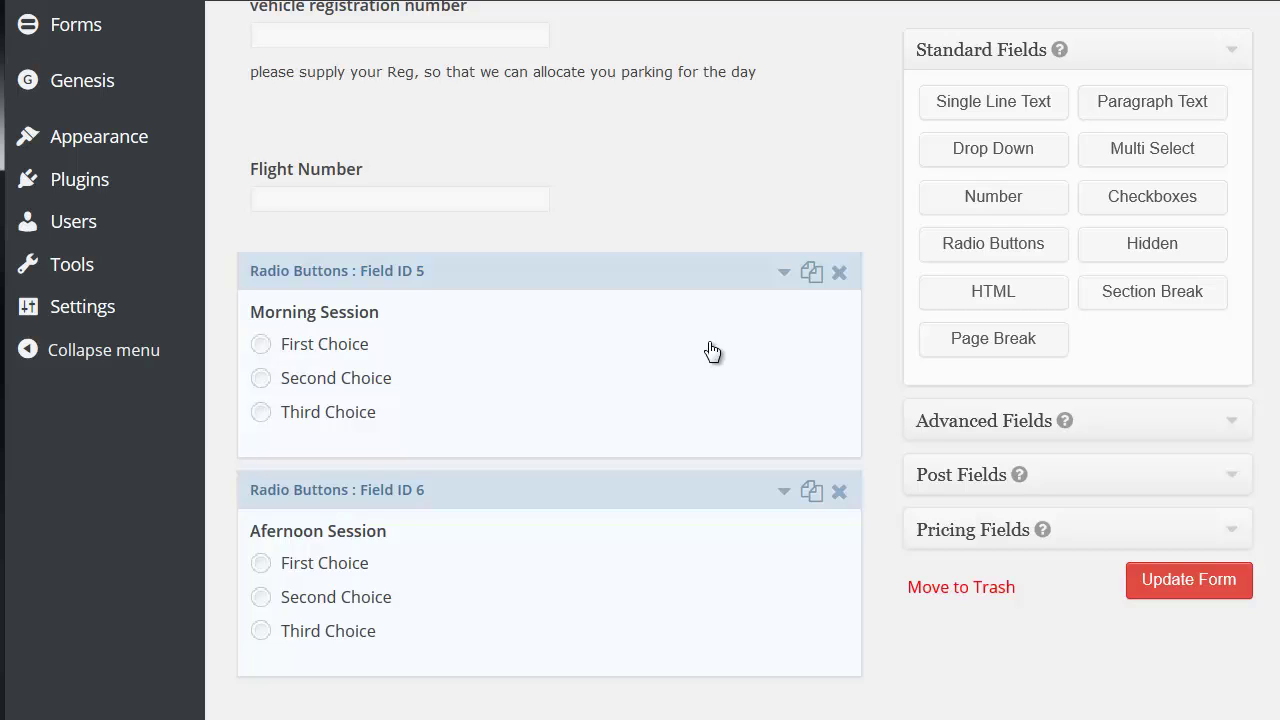
mouse_move(763, 489)
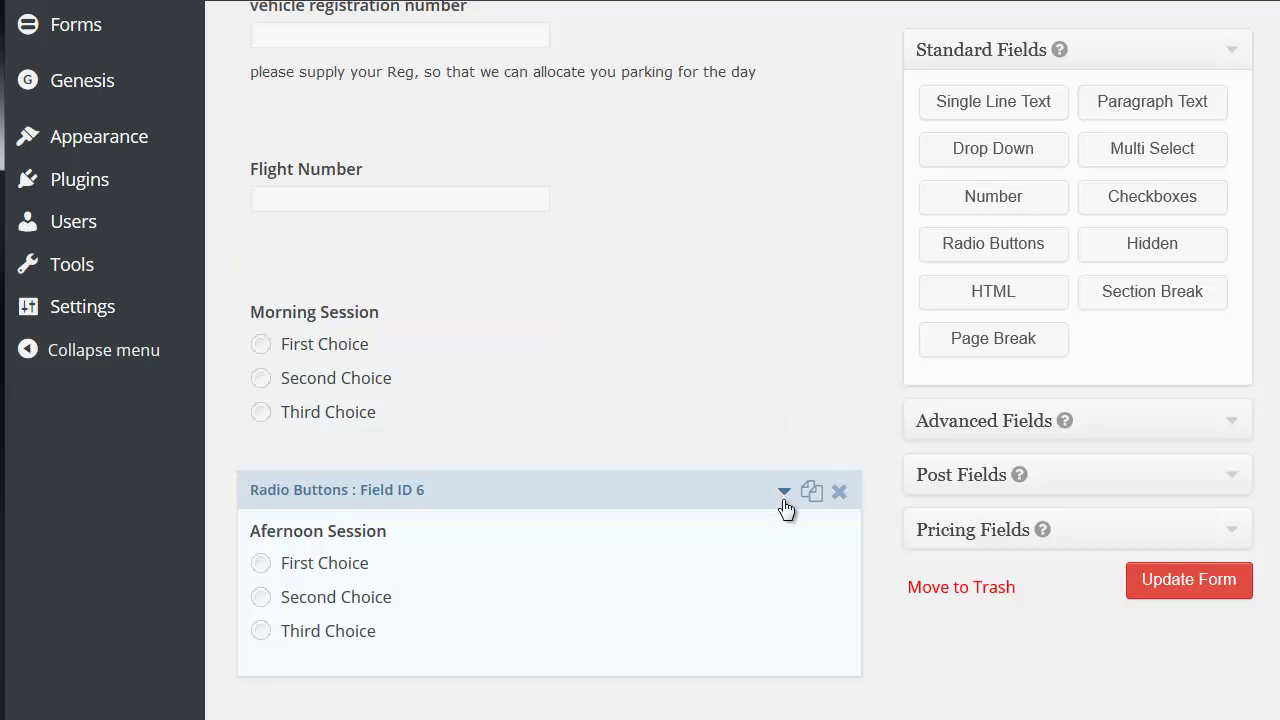
left_click(785, 497)
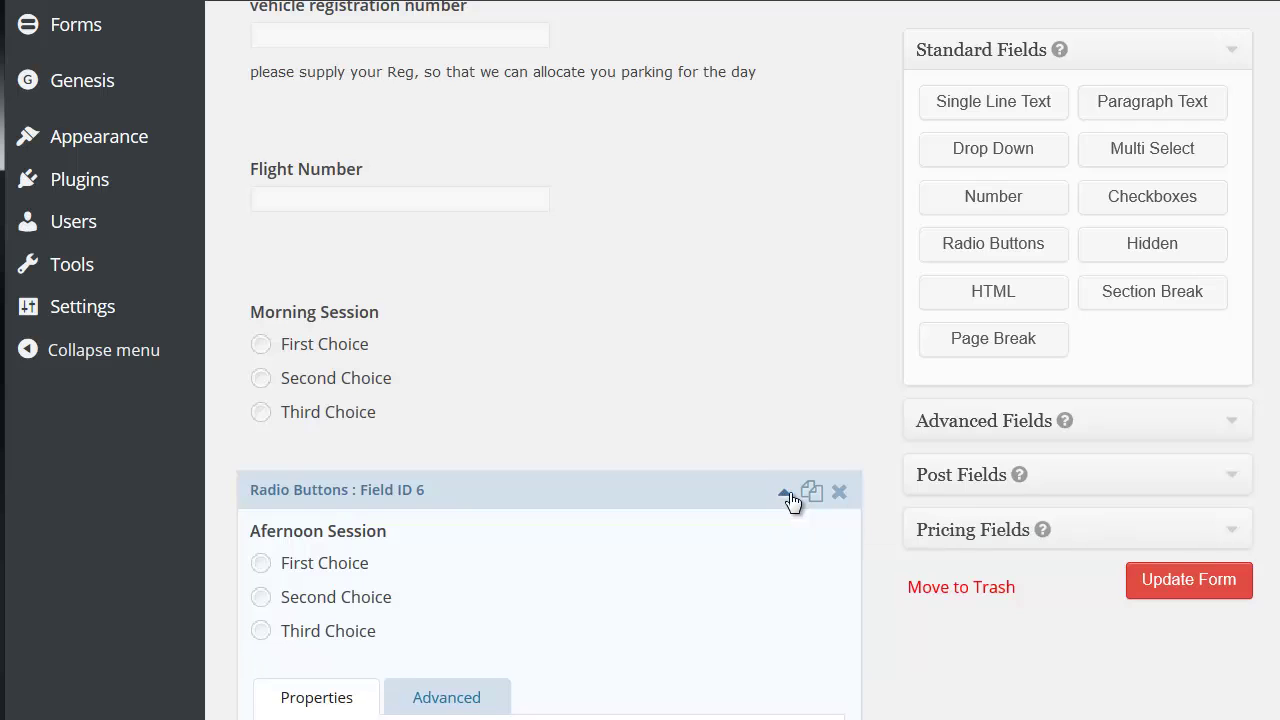
scroll(700, 480, "down", 2)
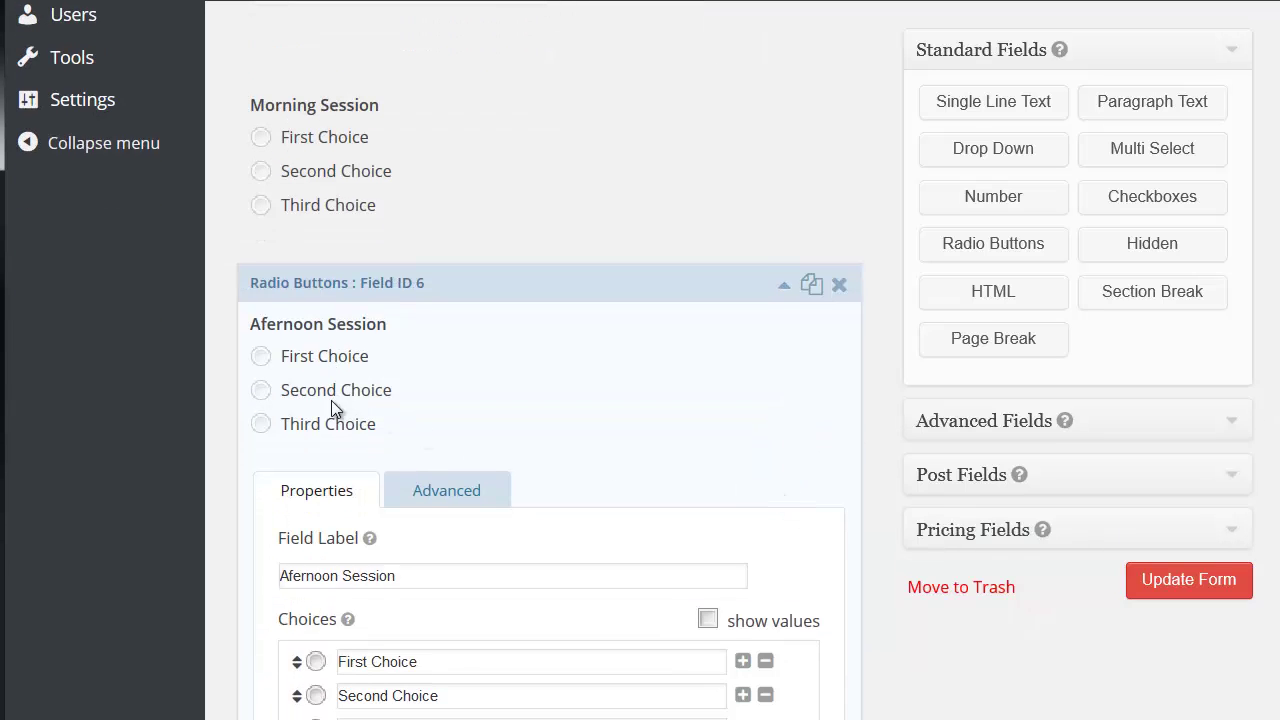
mouse_move(329, 200)
left_click(785, 287)
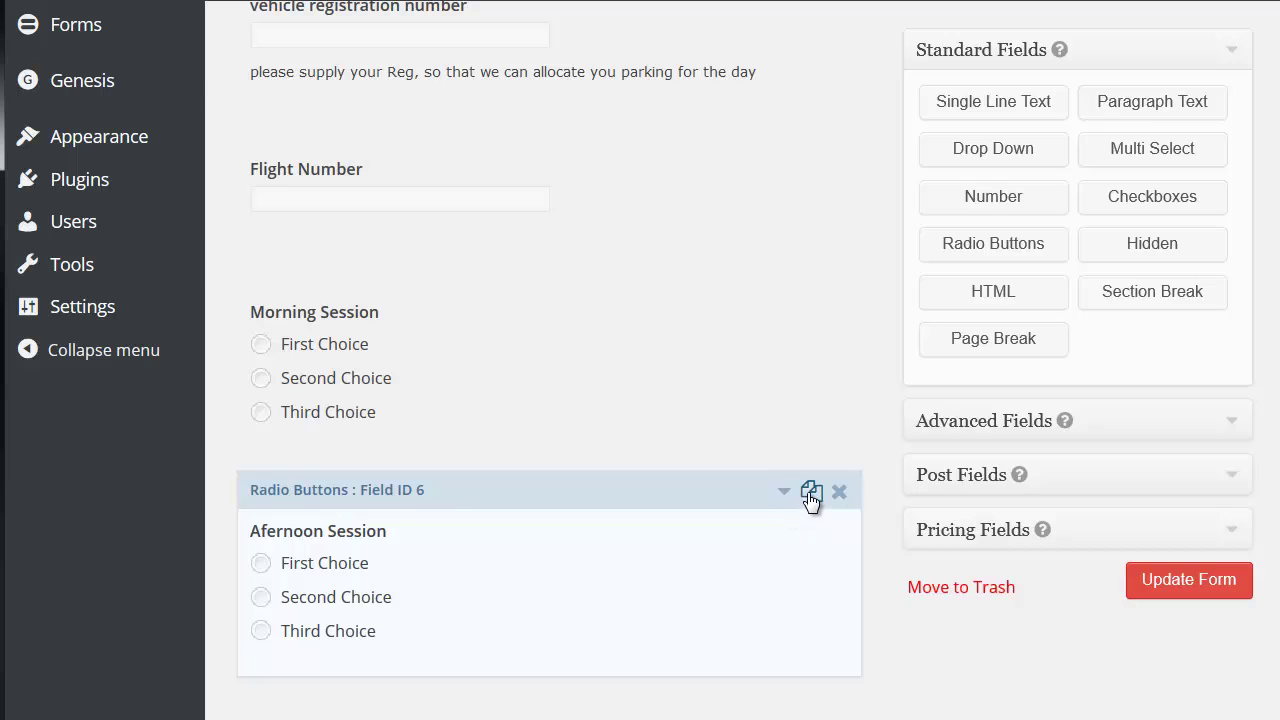
Duplicate the Afernoon Session field twice, giving three Afernoon Session copies.
scroll(810, 498, "up", 1)
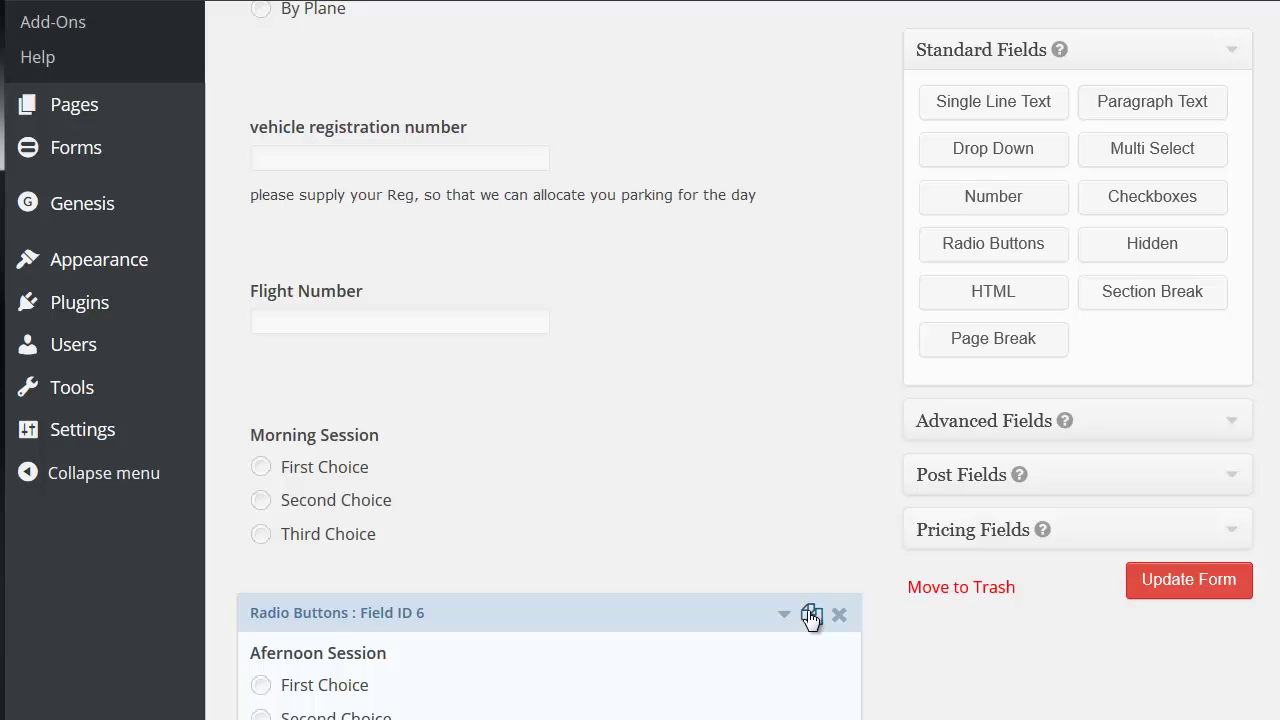
left_click(811, 616)
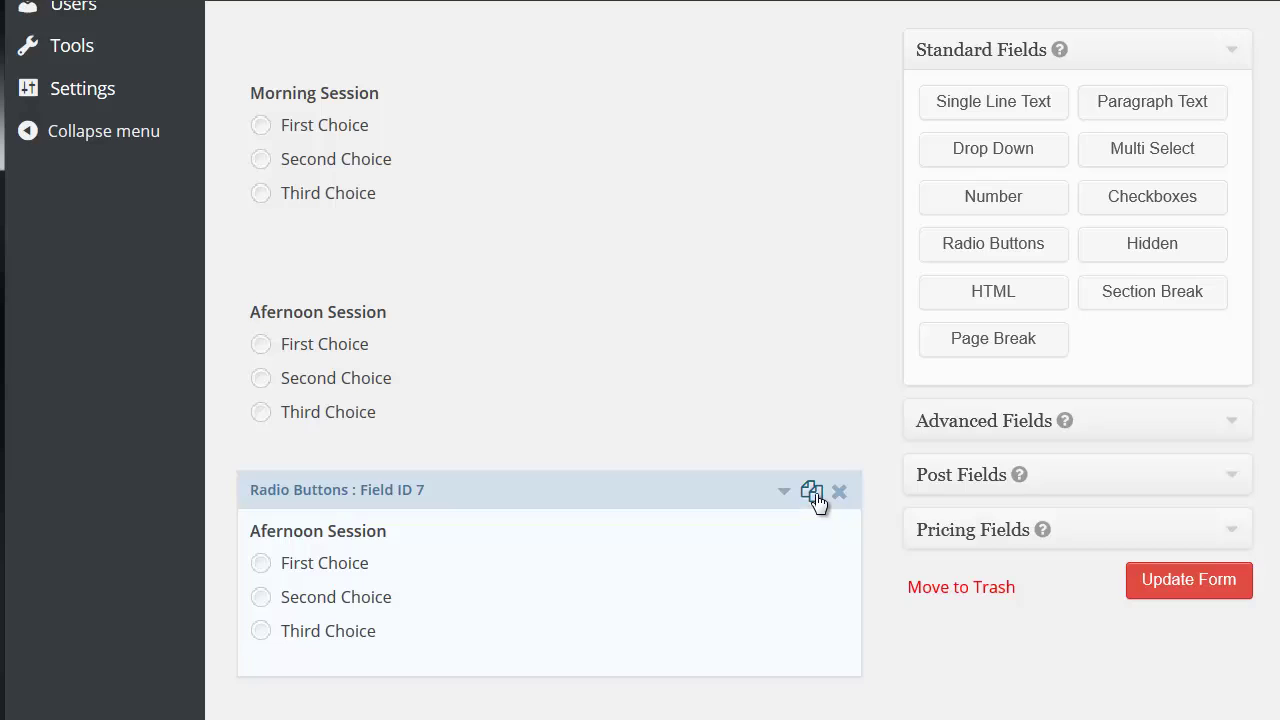
left_click(812, 493)
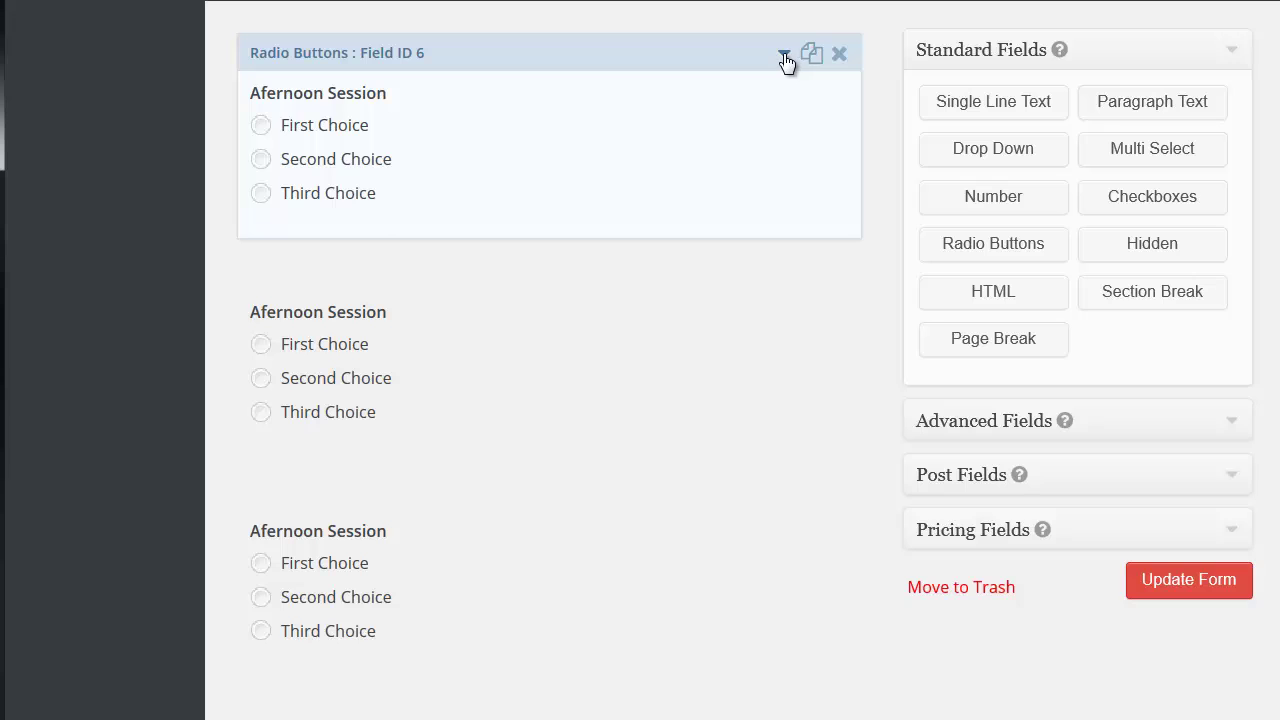
Expand the first Afernoon Session copy (Field ID 6) and delete its First Choice option.
left_click(784, 55)
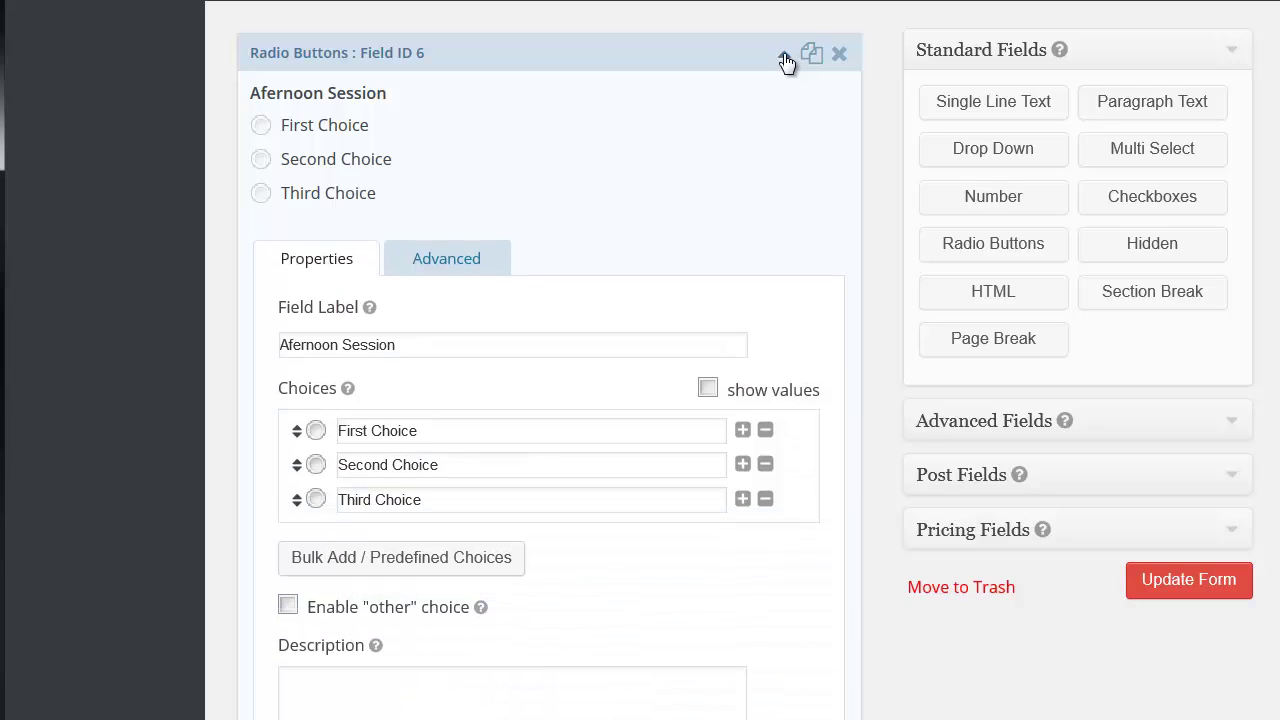
left_click(764, 436)
scroll(763, 436, "down", 5)
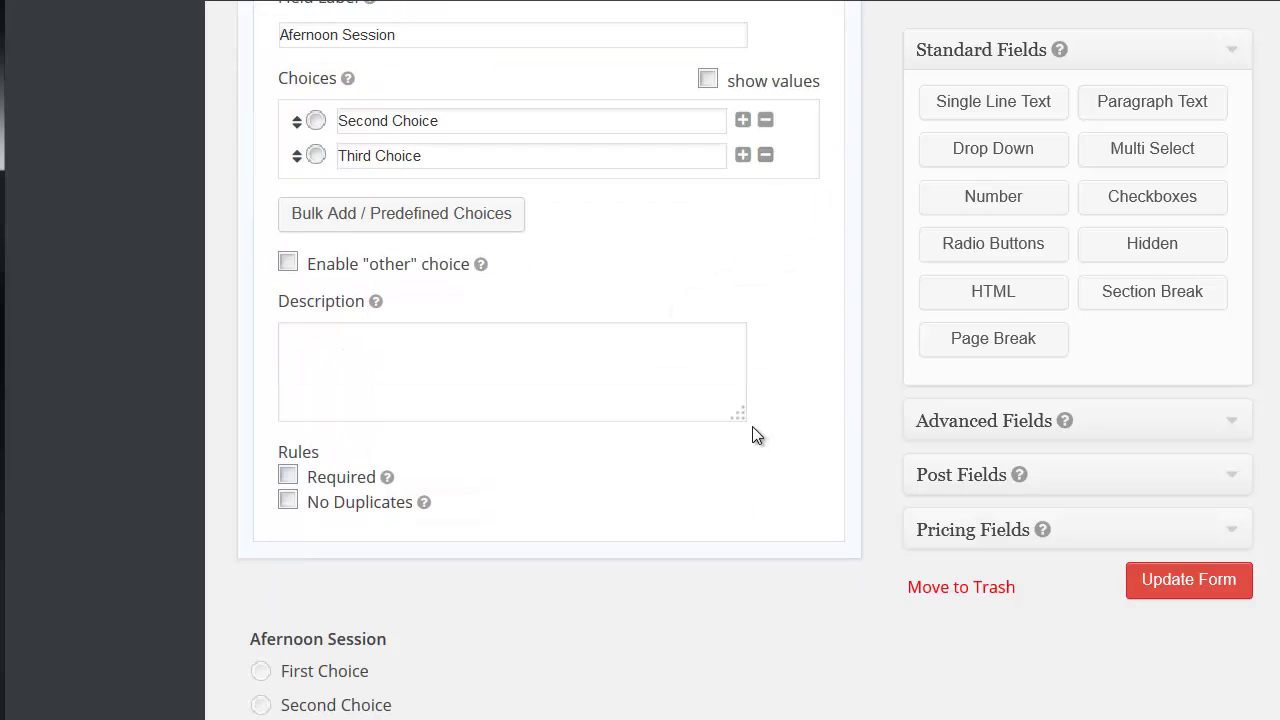
scroll(763, 436, "up", 4)
Enable conditional logic on it with the rule Morning Session is First Choice.
left_click(440, 158)
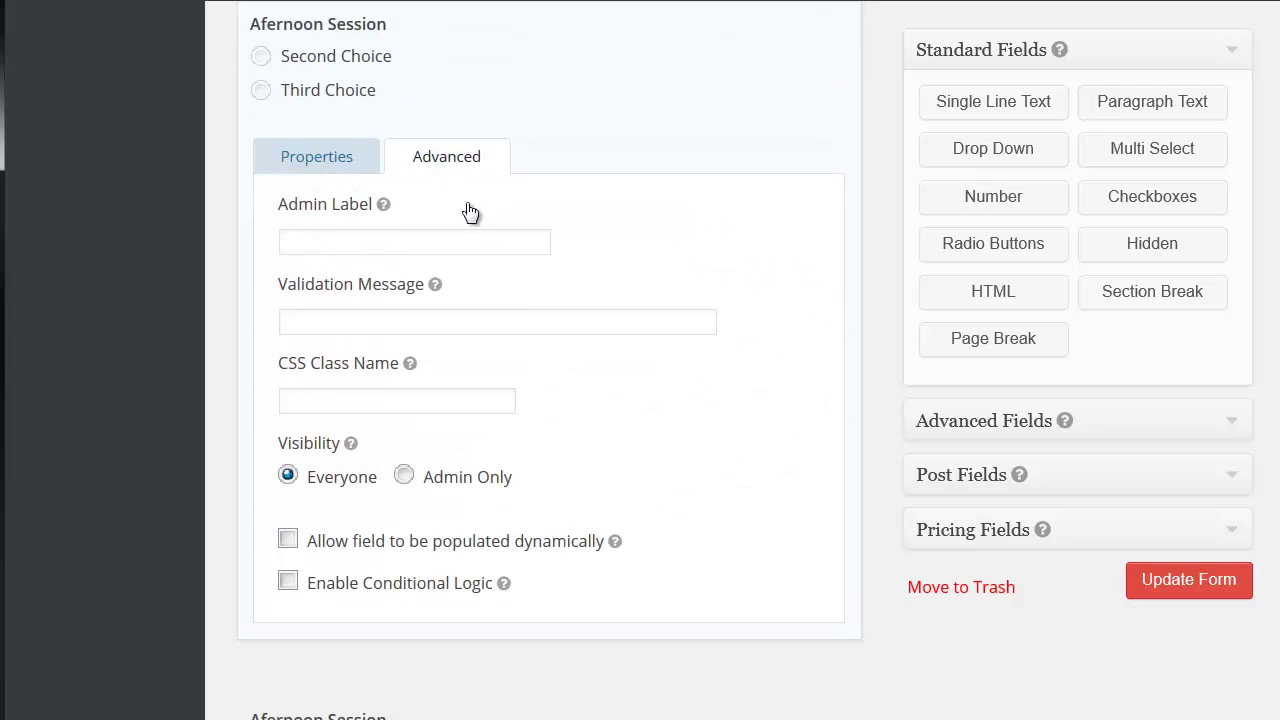
scroll(288, 517, "down", 1)
left_click(287, 514)
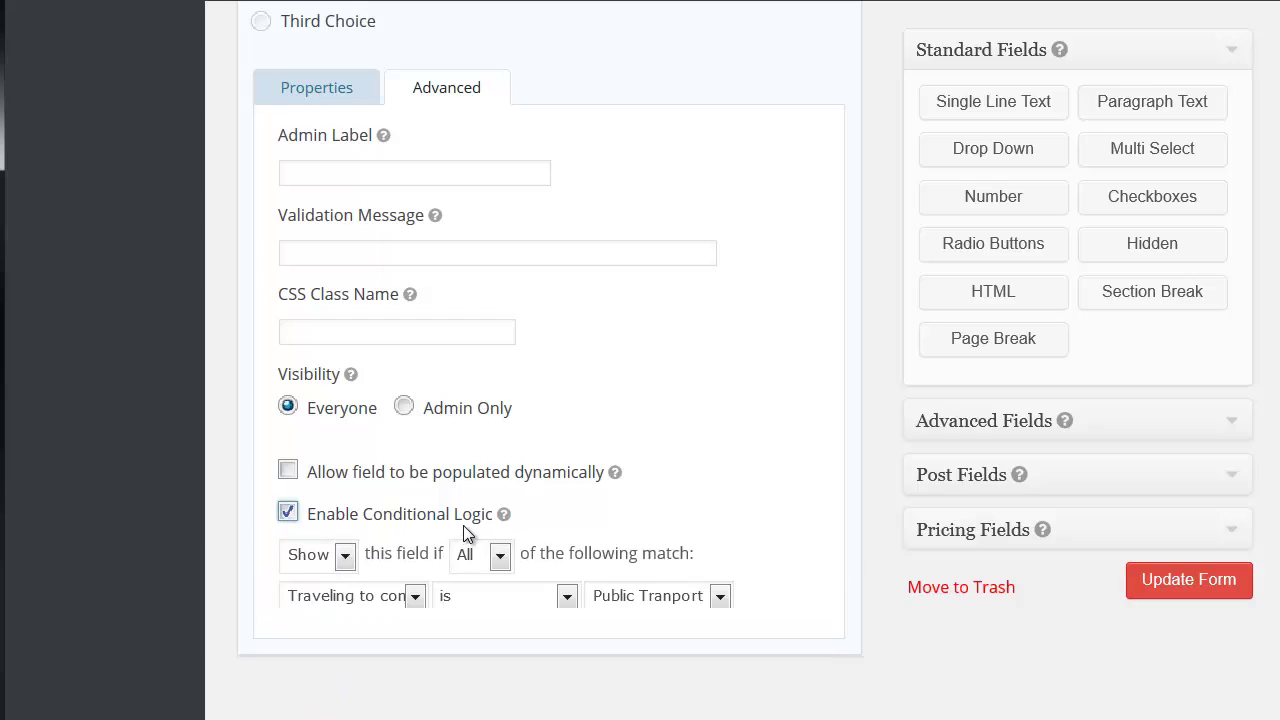
left_click(413, 600)
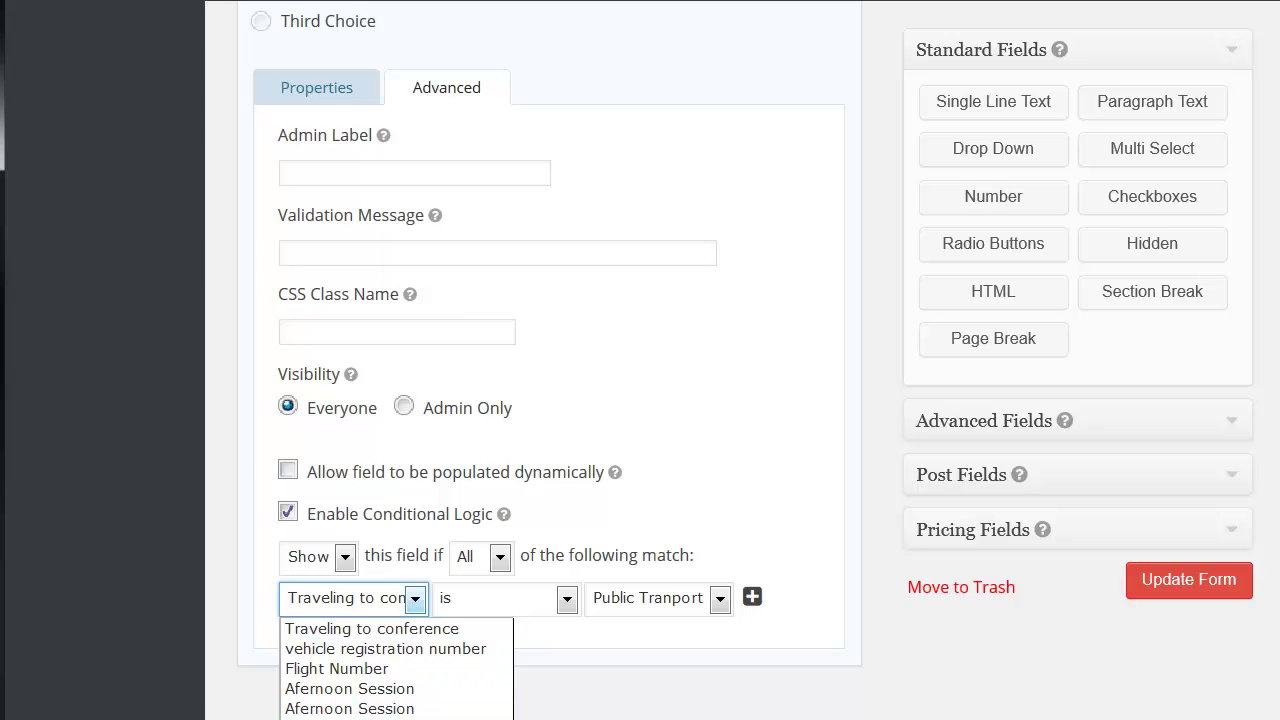
left_click(823, 650)
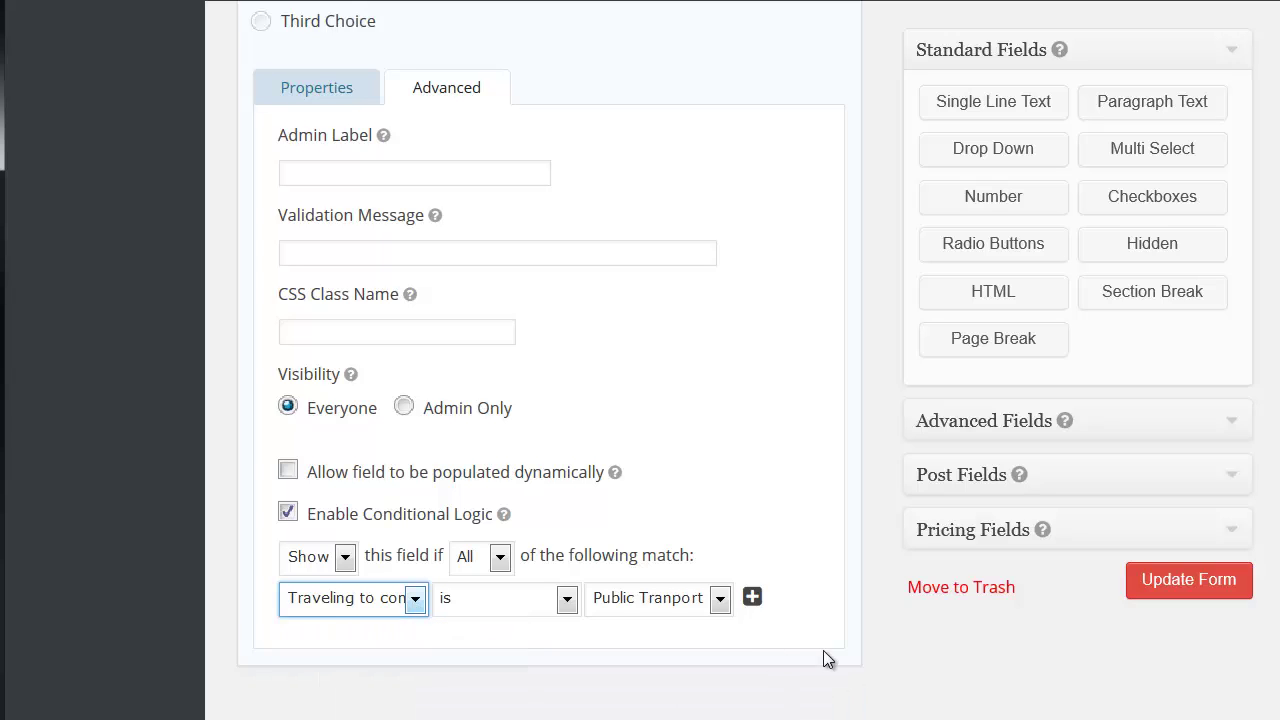
scroll(823, 650, "down", 2)
left_click(413, 392)
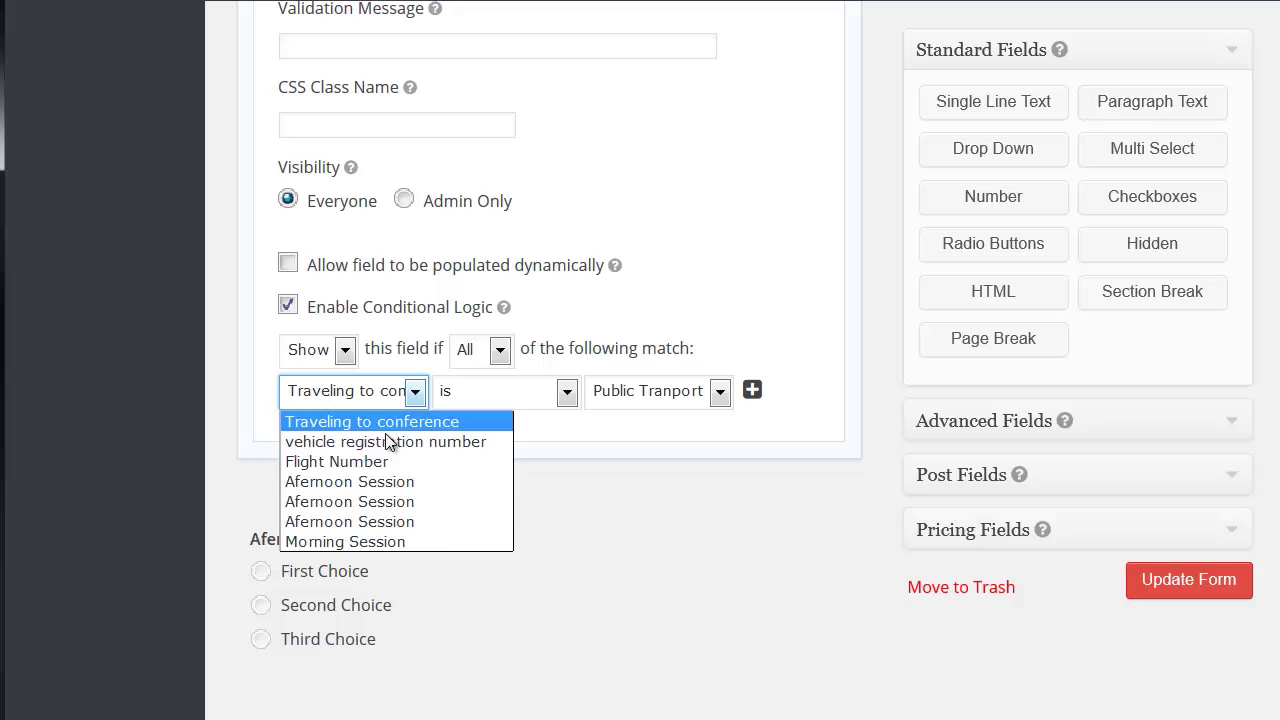
left_click(343, 540)
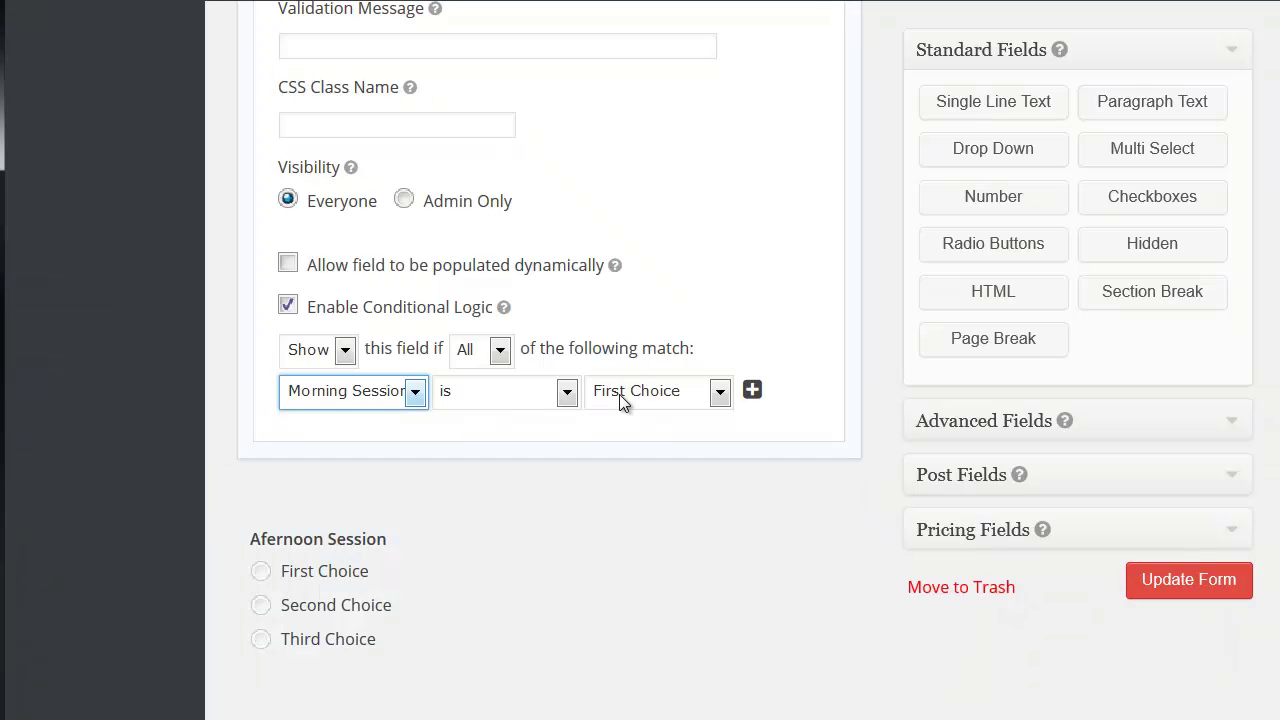
scroll(778, 478, "up", 5)
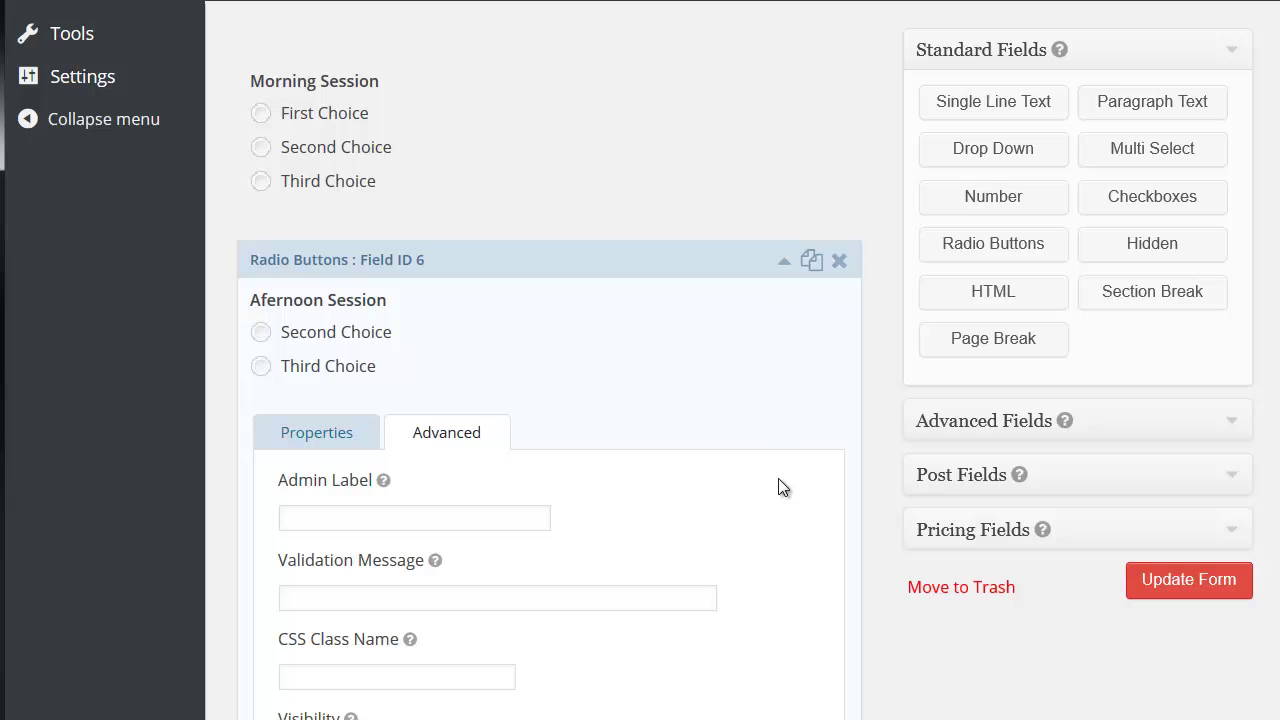
Collapse Field ID 6, expand Field ID 7 and delete its Second Choice option.
left_click(786, 264)
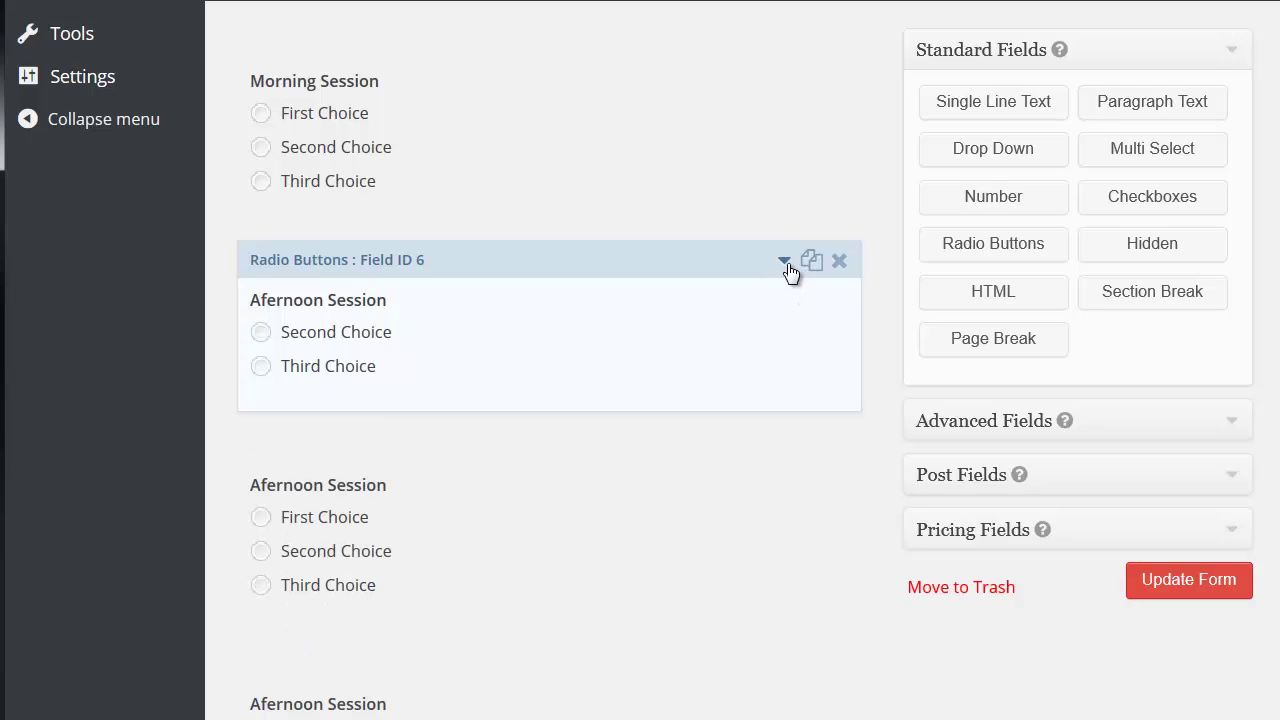
scroll(789, 272, "down", 2)
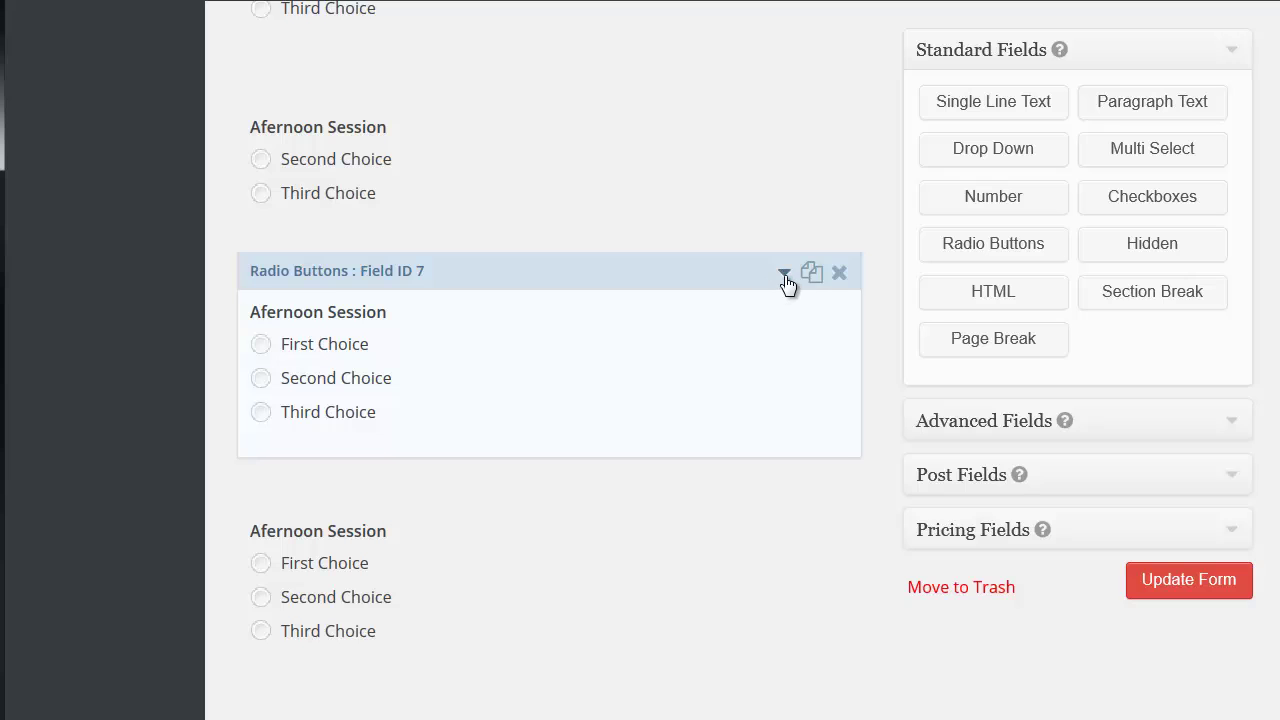
left_click(786, 274)
scroll(785, 282, "down", 3)
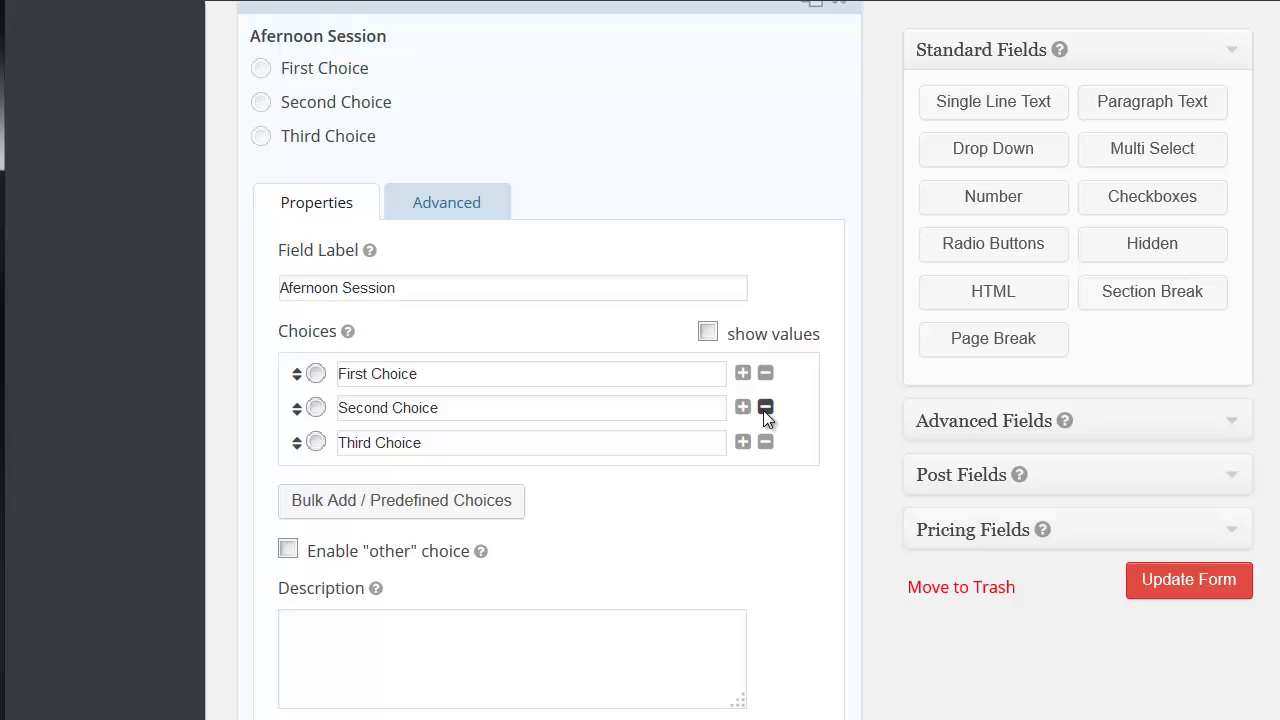
left_click(765, 407)
Enable conditional logic: Show this field if Morning Session is Second Choice.
left_click(443, 172)
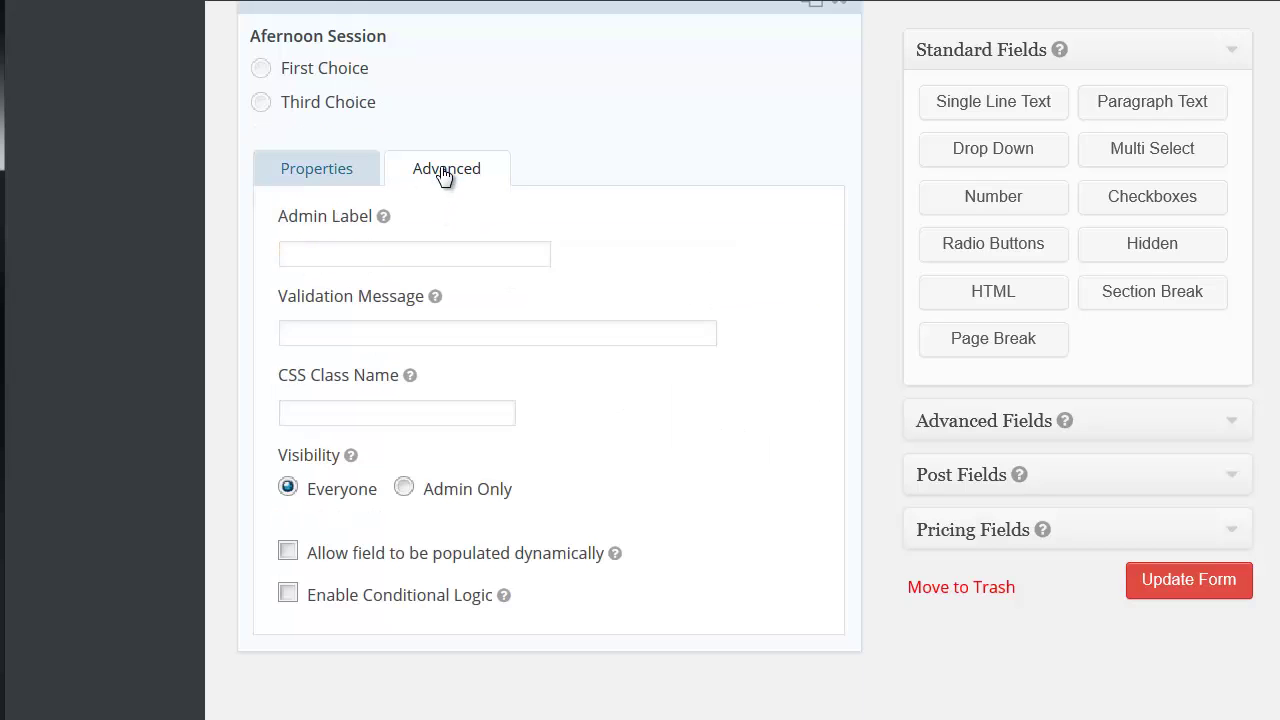
scroll(536, 284, "down", 2)
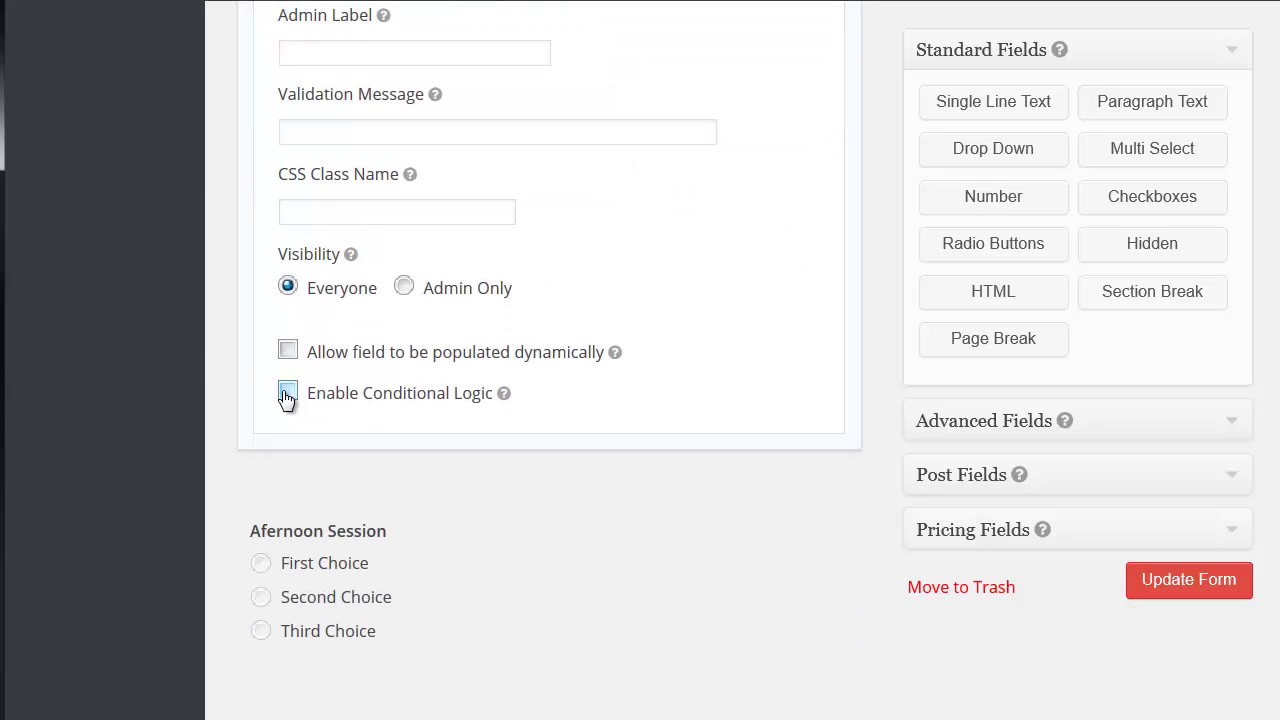
left_click(289, 392)
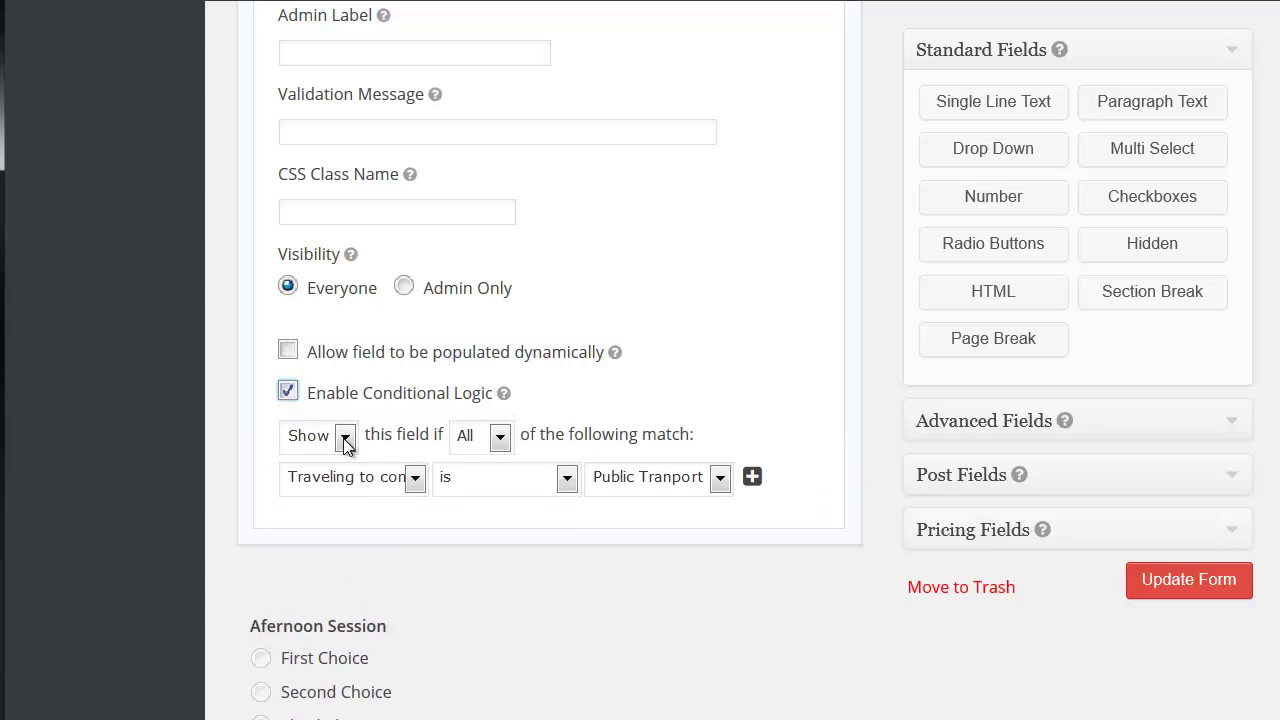
left_click(411, 476)
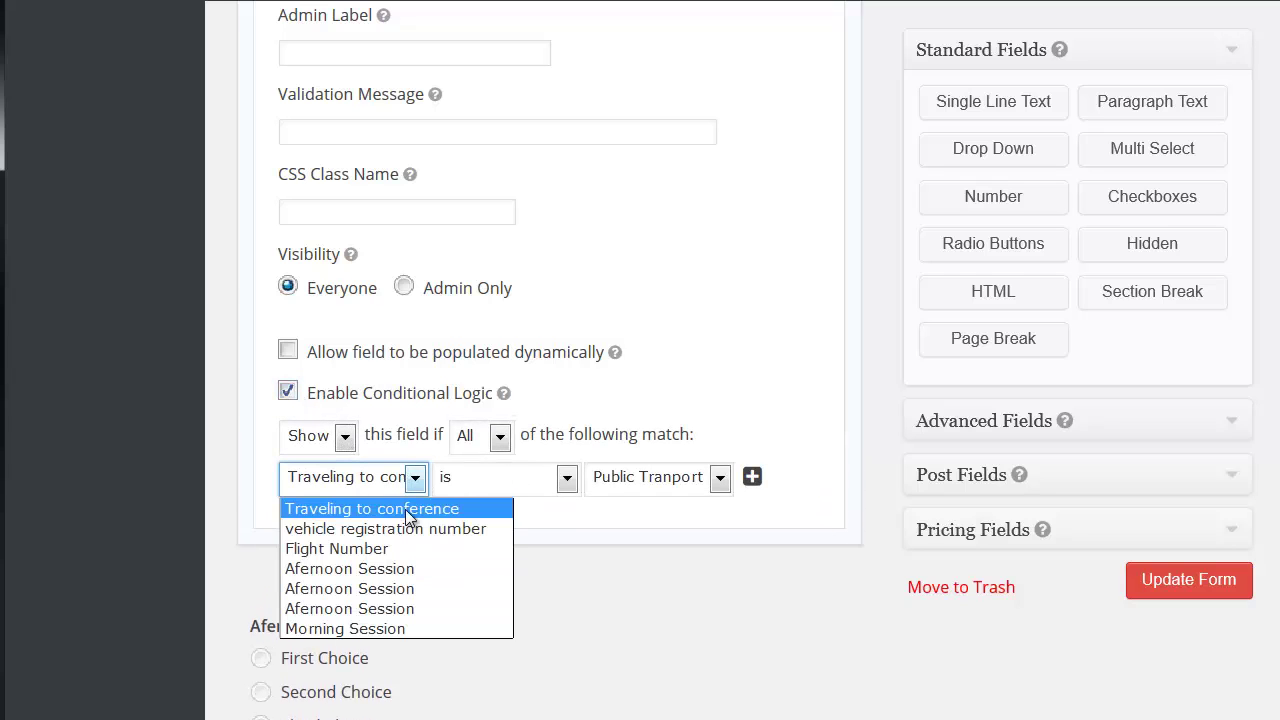
left_click(371, 628)
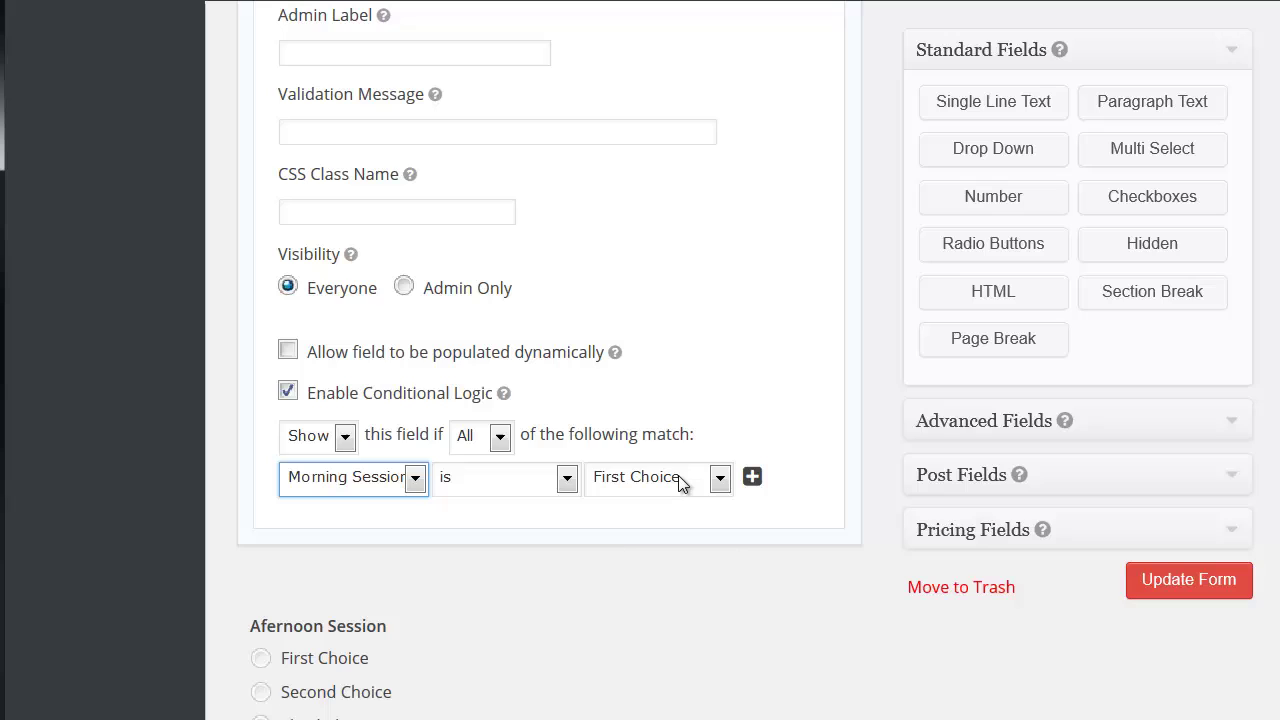
left_click(678, 478)
left_click(684, 529)
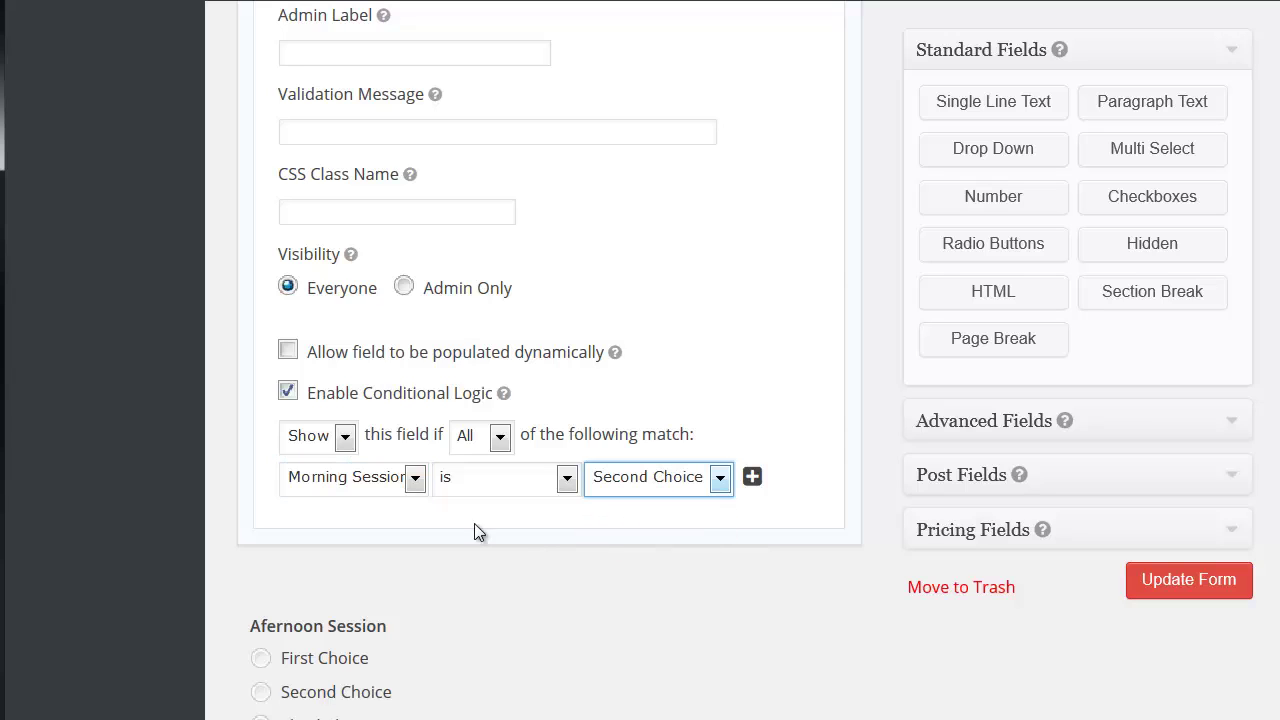
left_click(344, 437)
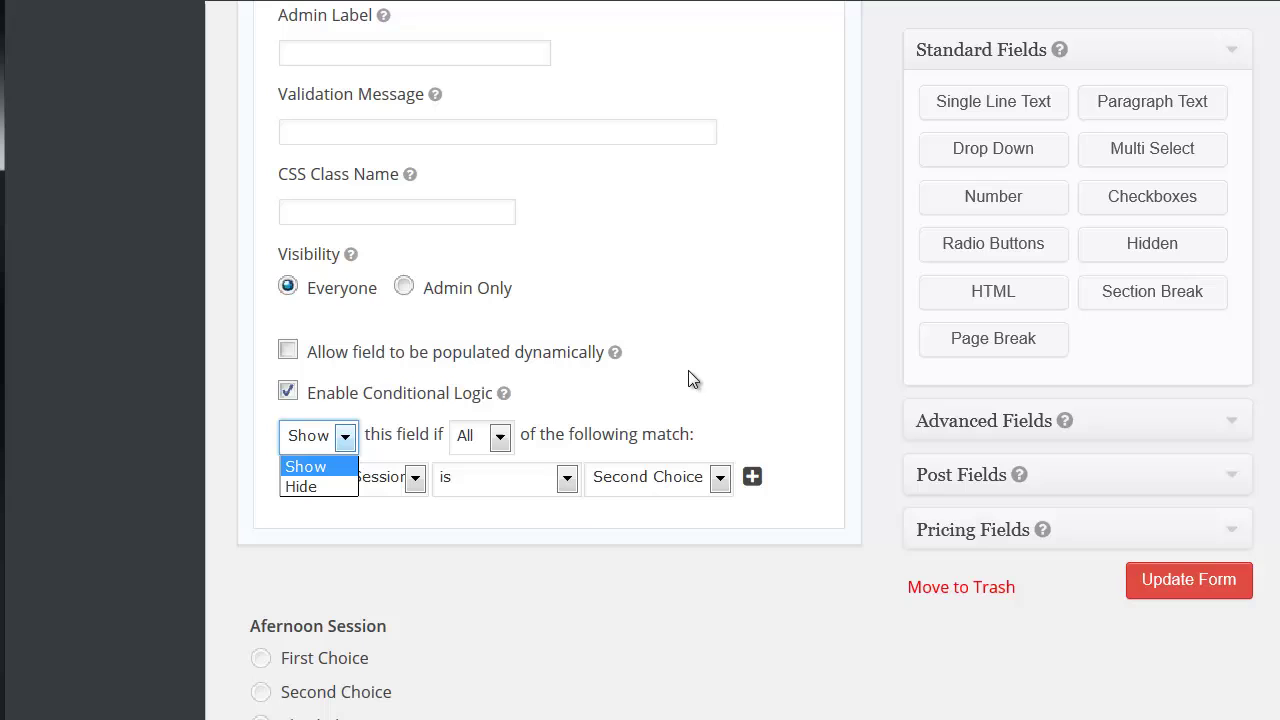
left_click(338, 468)
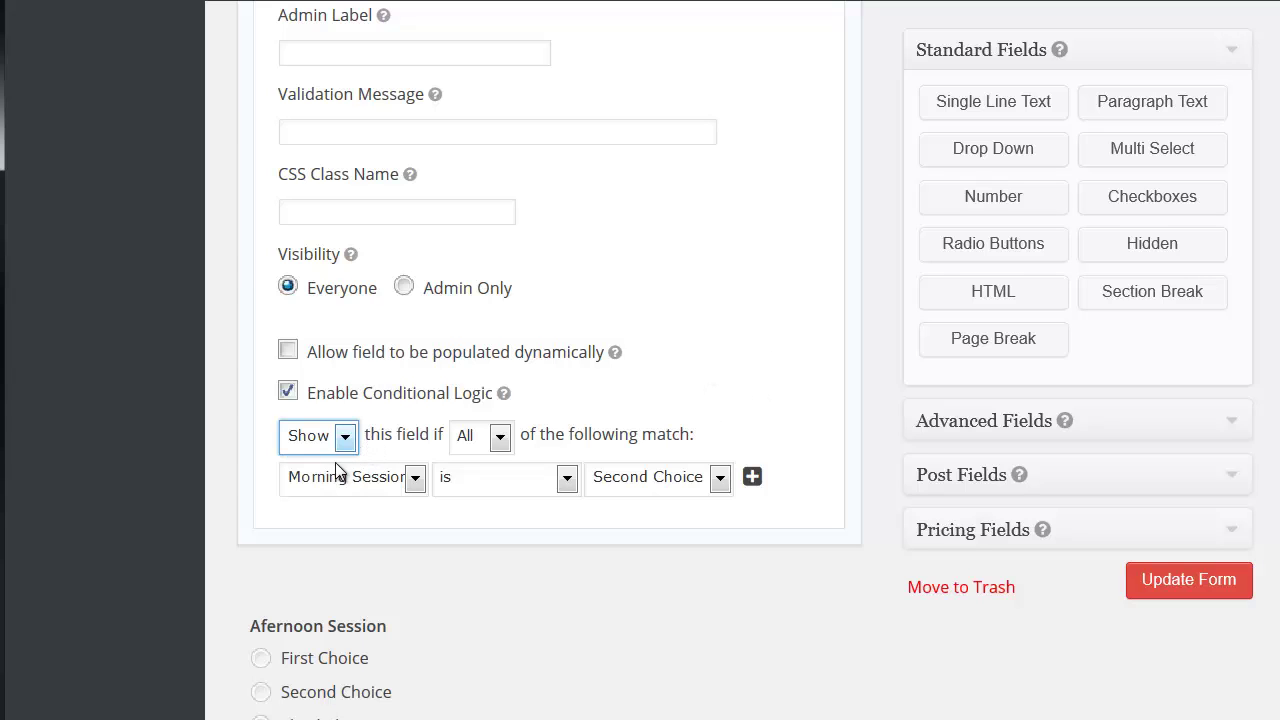
scroll(756, 398, "up", 4)
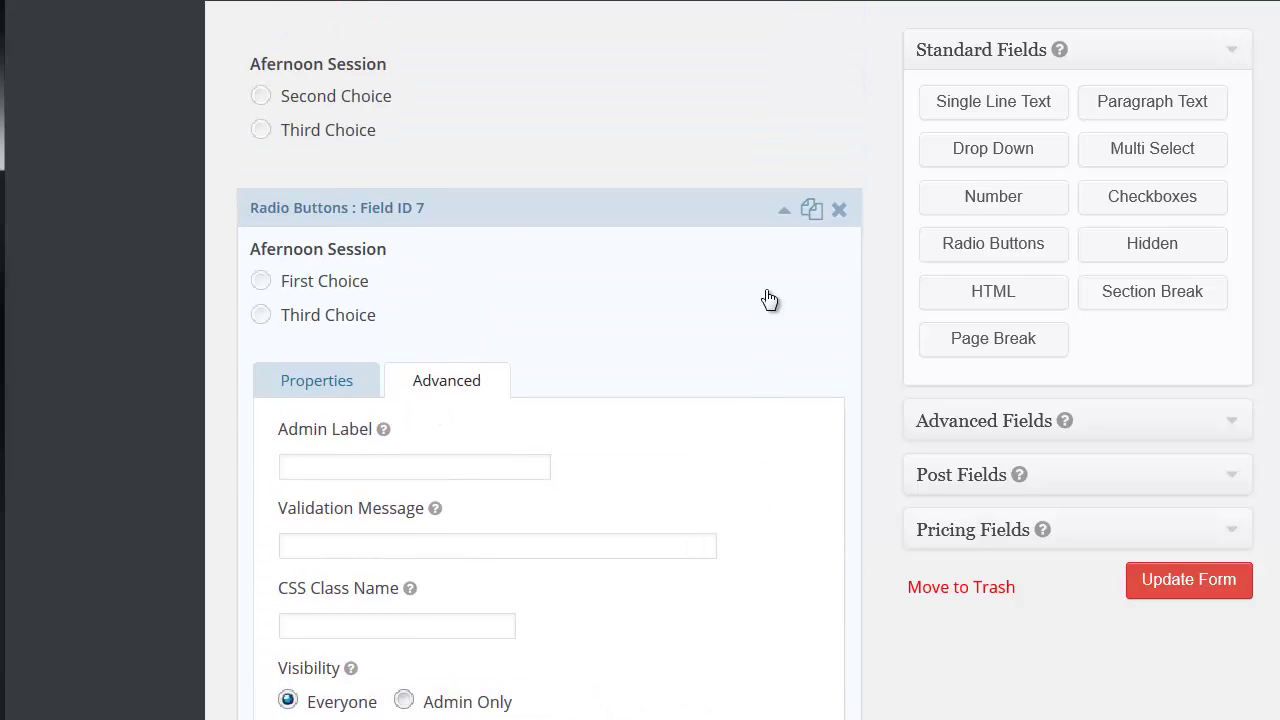
Collapse Field ID 7, expand the third Afernoon Session copy and delete its Third Choice.
left_click(784, 209)
scroll(764, 289, "up", 1)
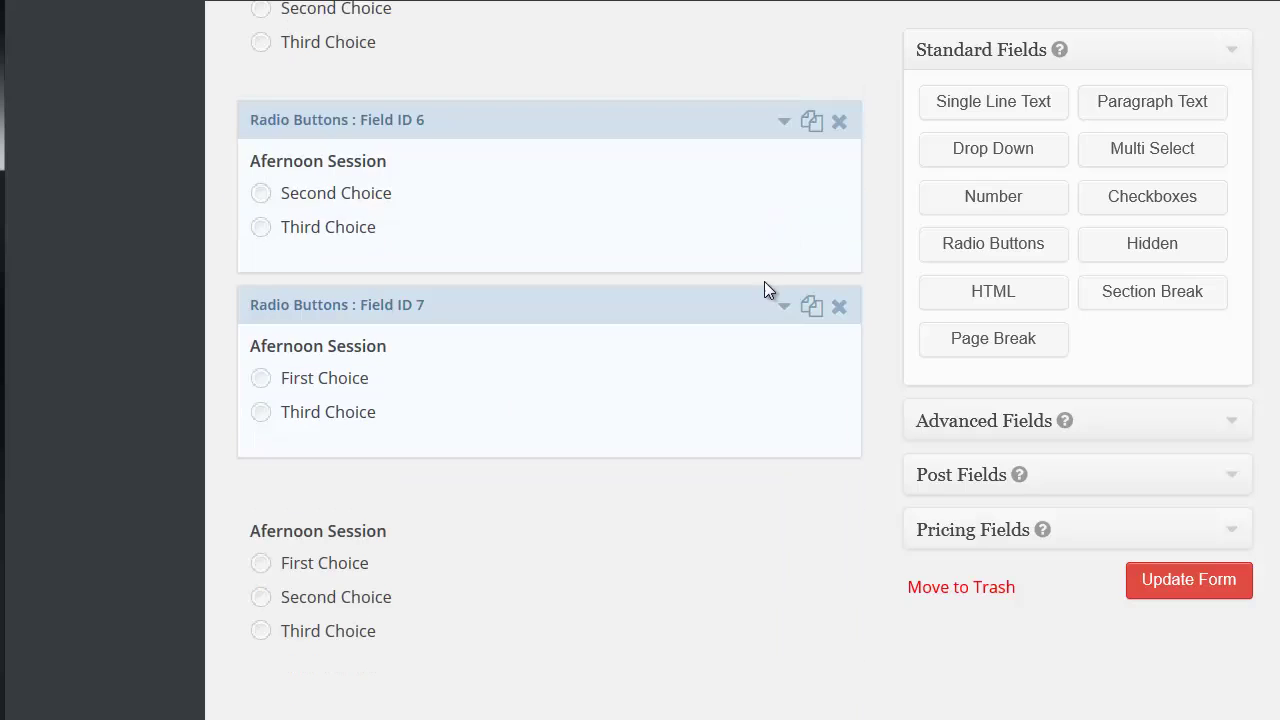
mouse_move(714, 474)
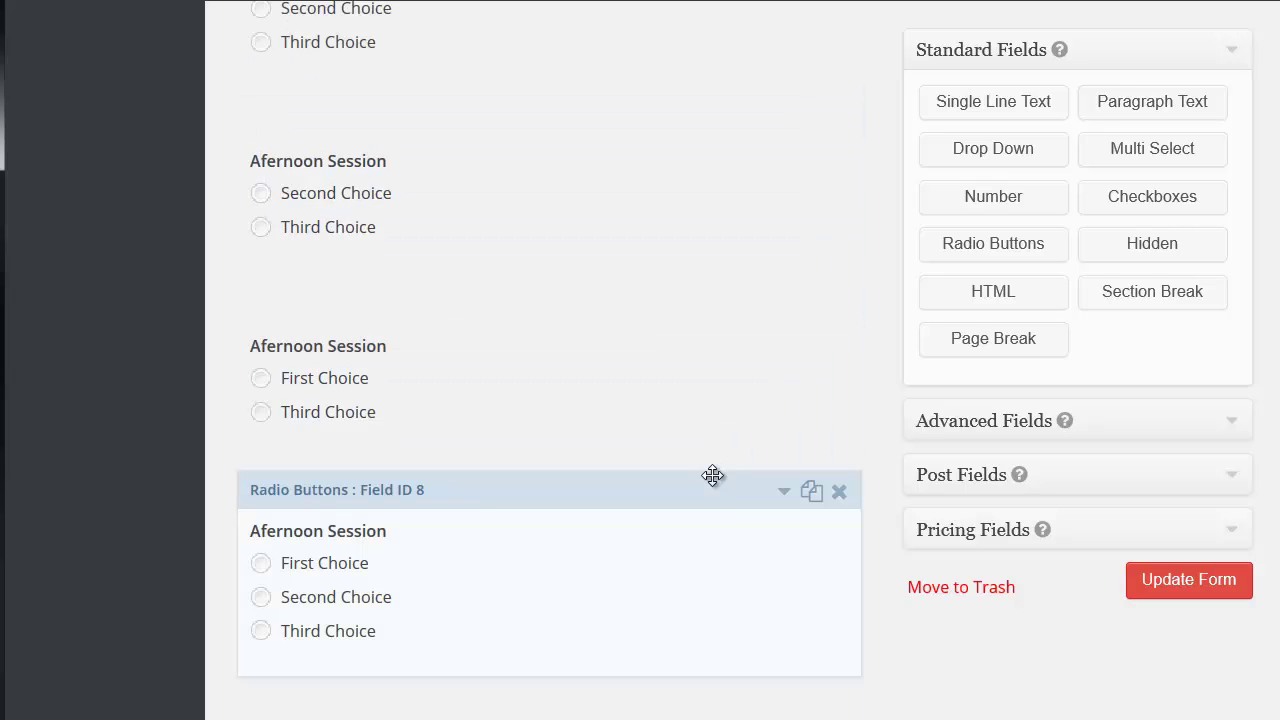
left_click(784, 491)
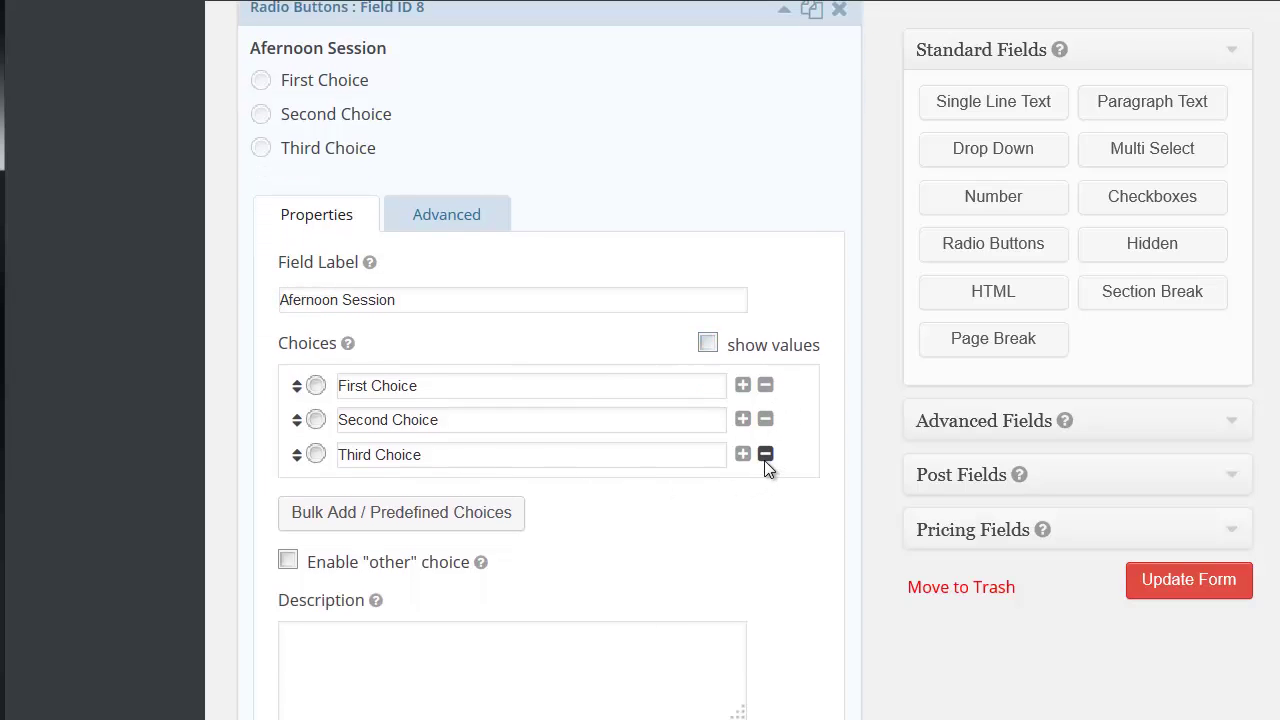
left_click(765, 455)
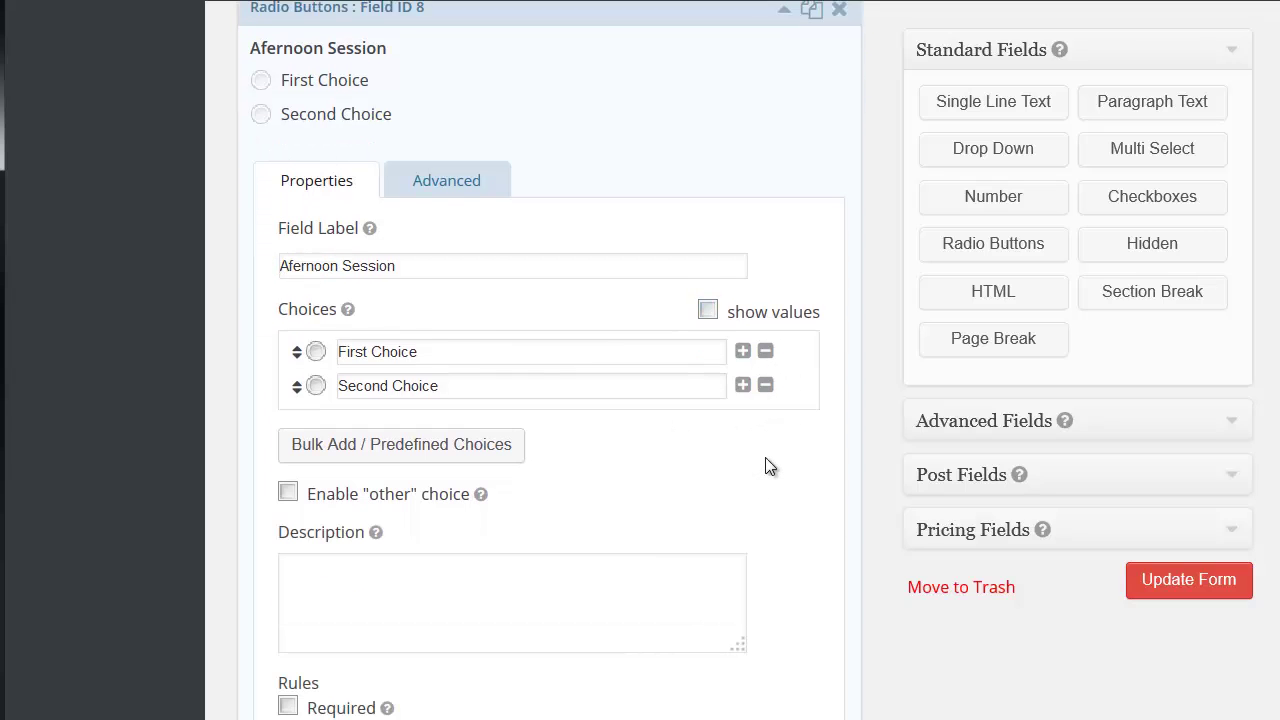
Enable conditional logic with the rule Morning Session is Third Choice, then collapse the field.
left_click(457, 189)
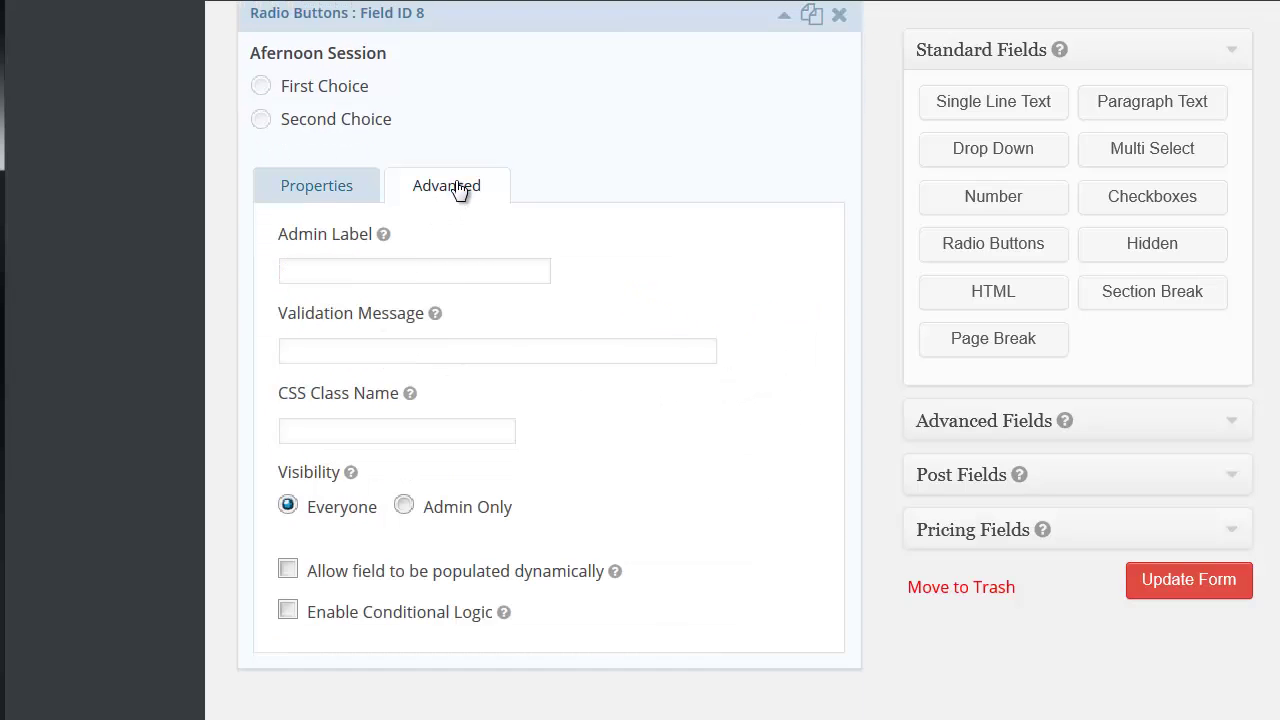
left_click(288, 612)
scroll(300, 607, "down", 1)
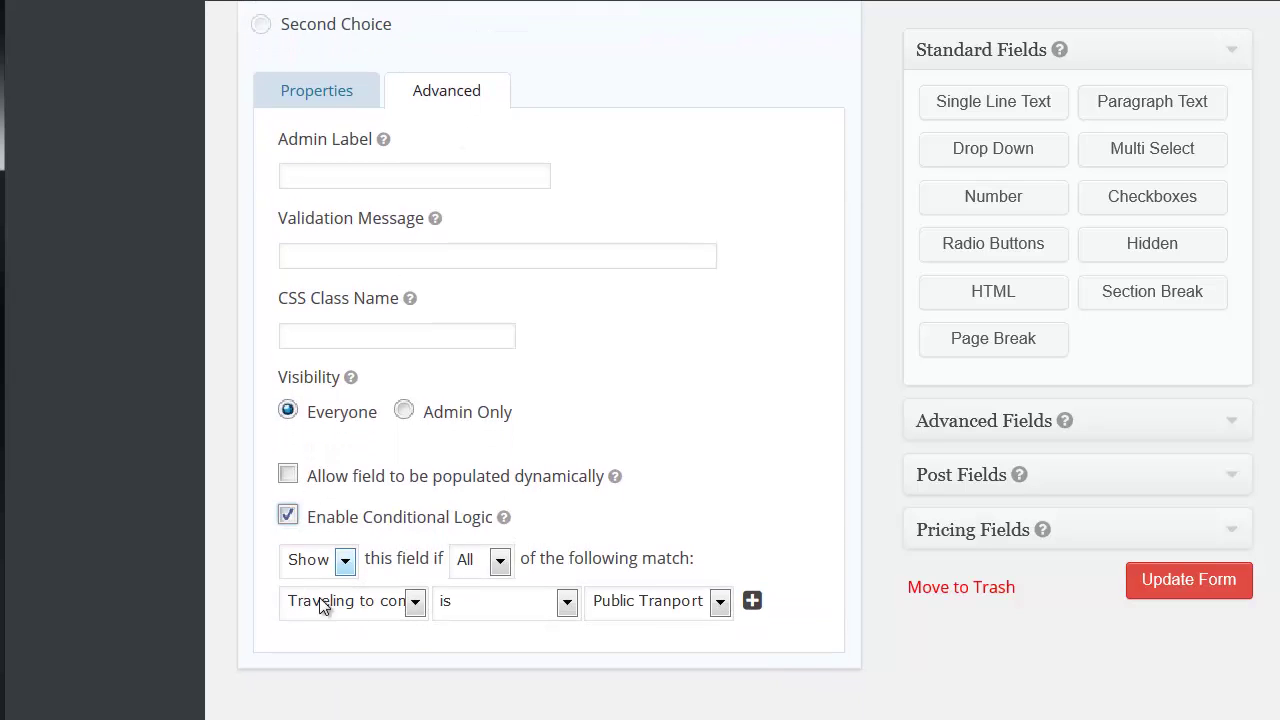
left_click(418, 610)
left_click(407, 616)
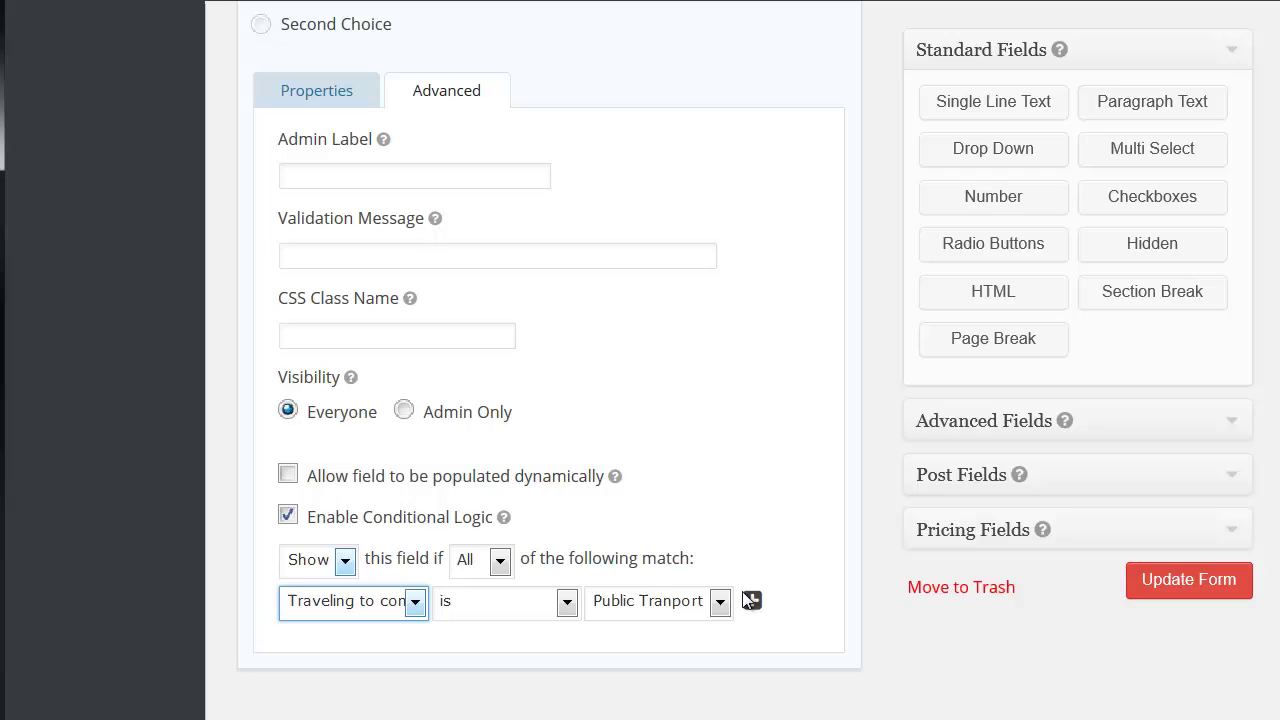
left_click(418, 605)
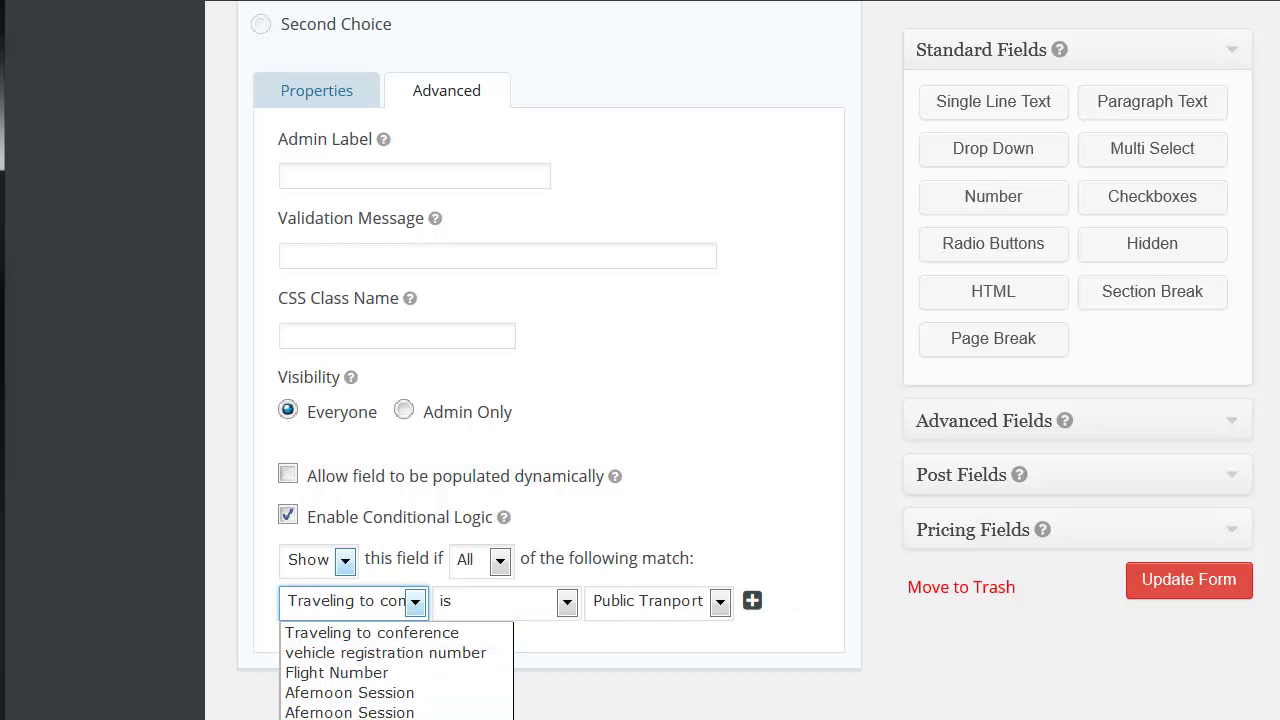
left_click(349, 712)
left_click(718, 601)
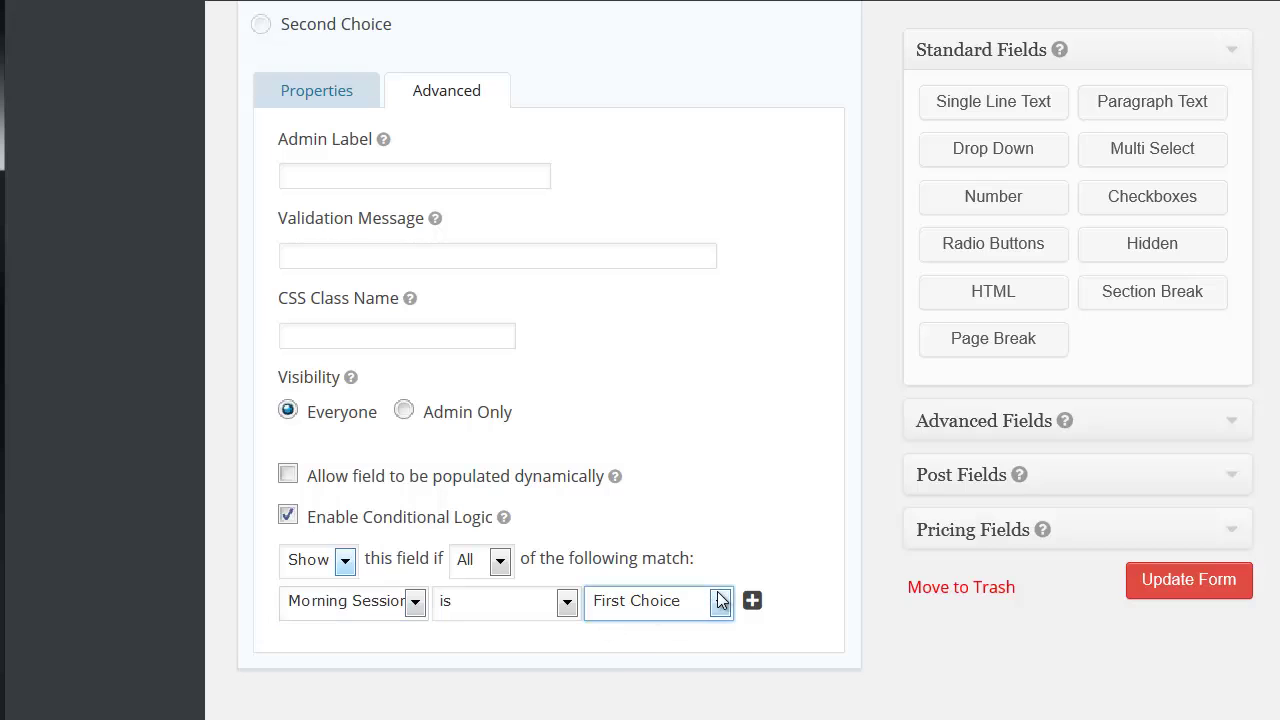
left_click(690, 672)
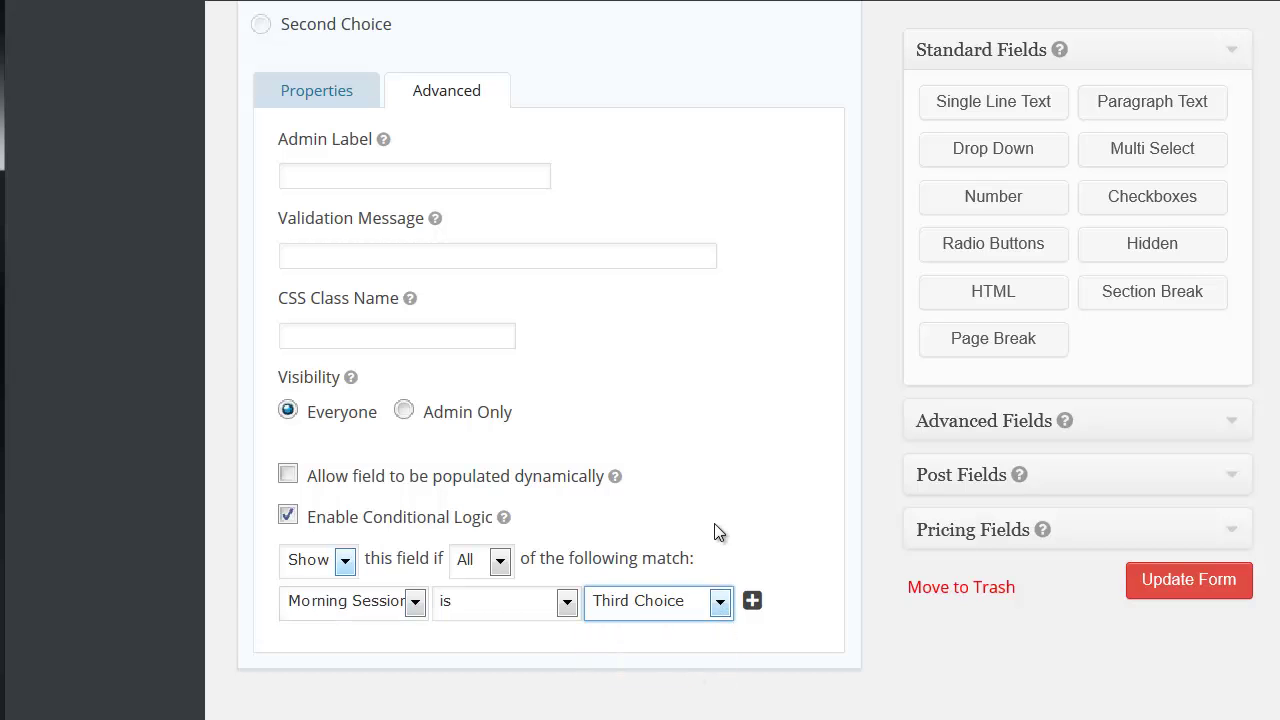
scroll(716, 529, "up", 3)
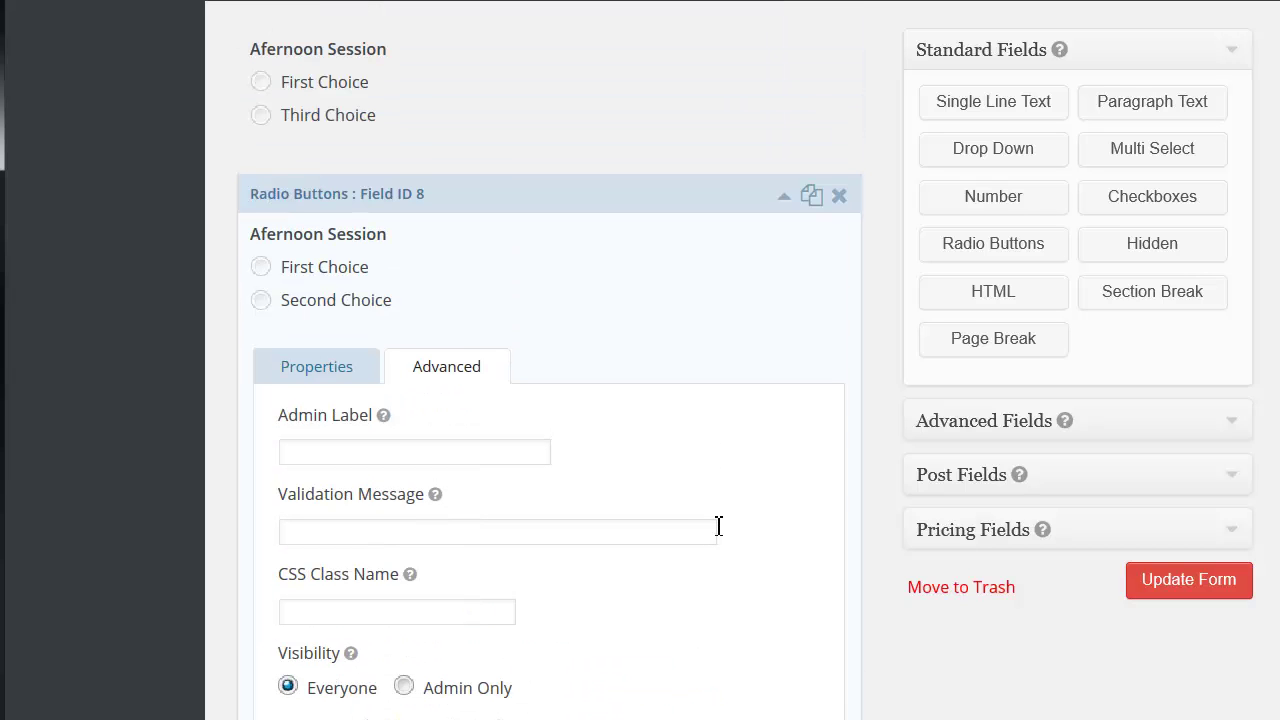
left_click(785, 198)
In the preview, enter a first name and try By Plane, By Car and Public Tranport to check the travel fields.
scroll(790, 214, "up", 5)
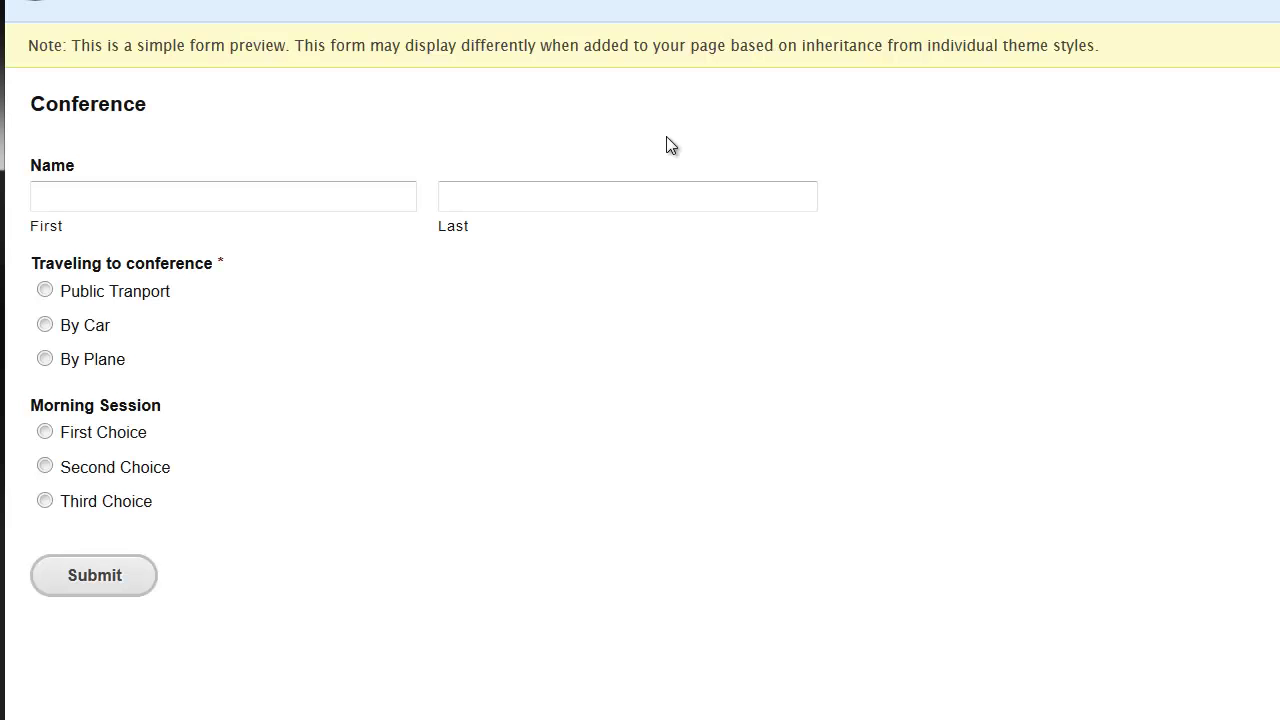
left_click(278, 195)
left_click(286, 207)
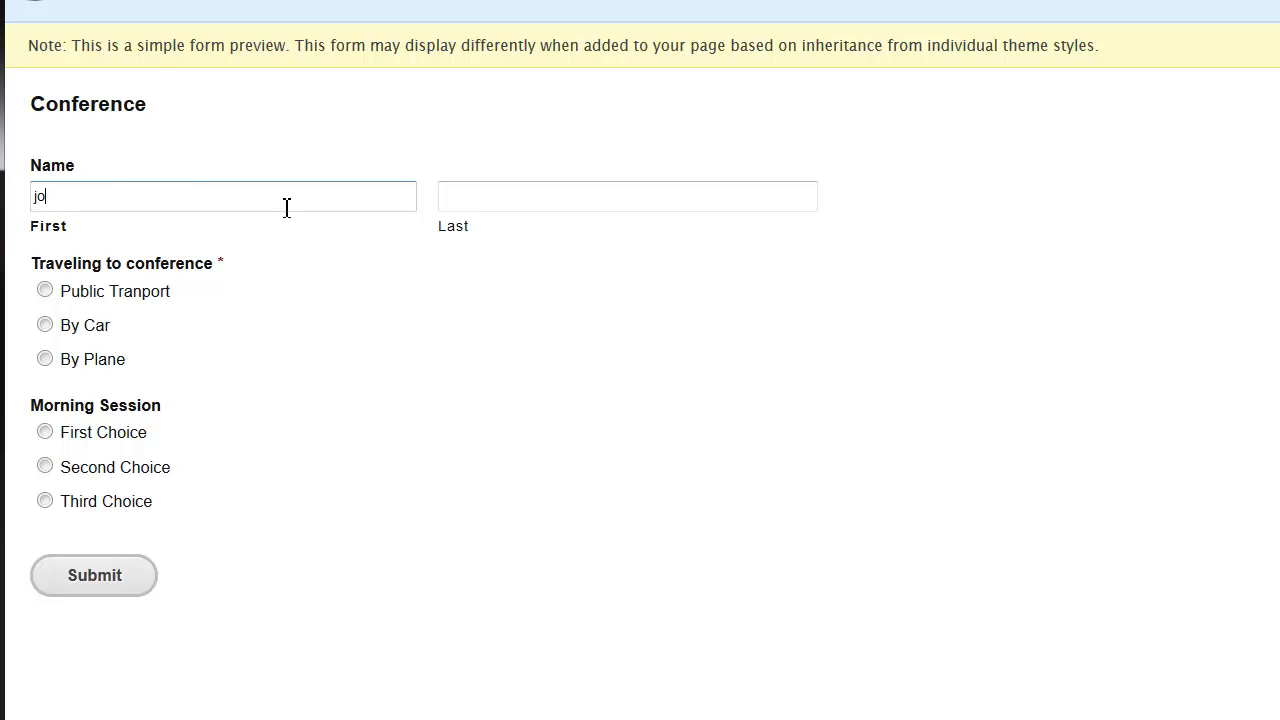
left_click(45, 359)
left_click(44, 324)
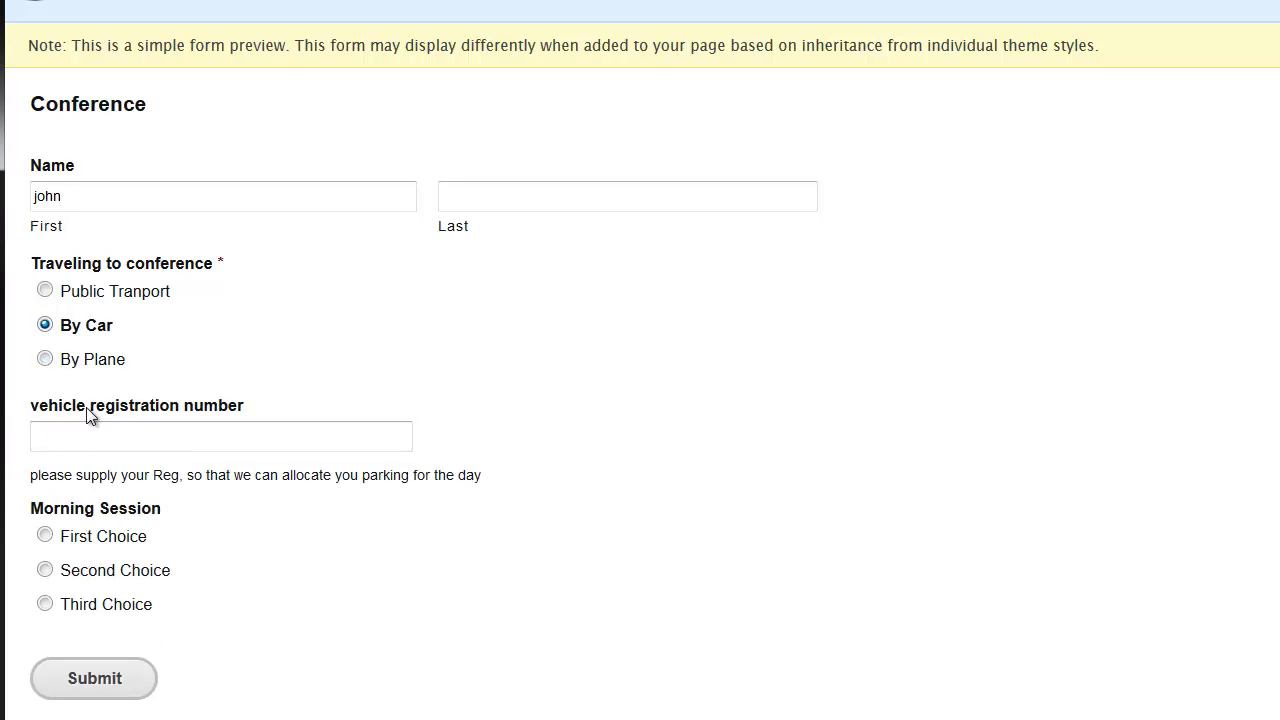
left_click(45, 290)
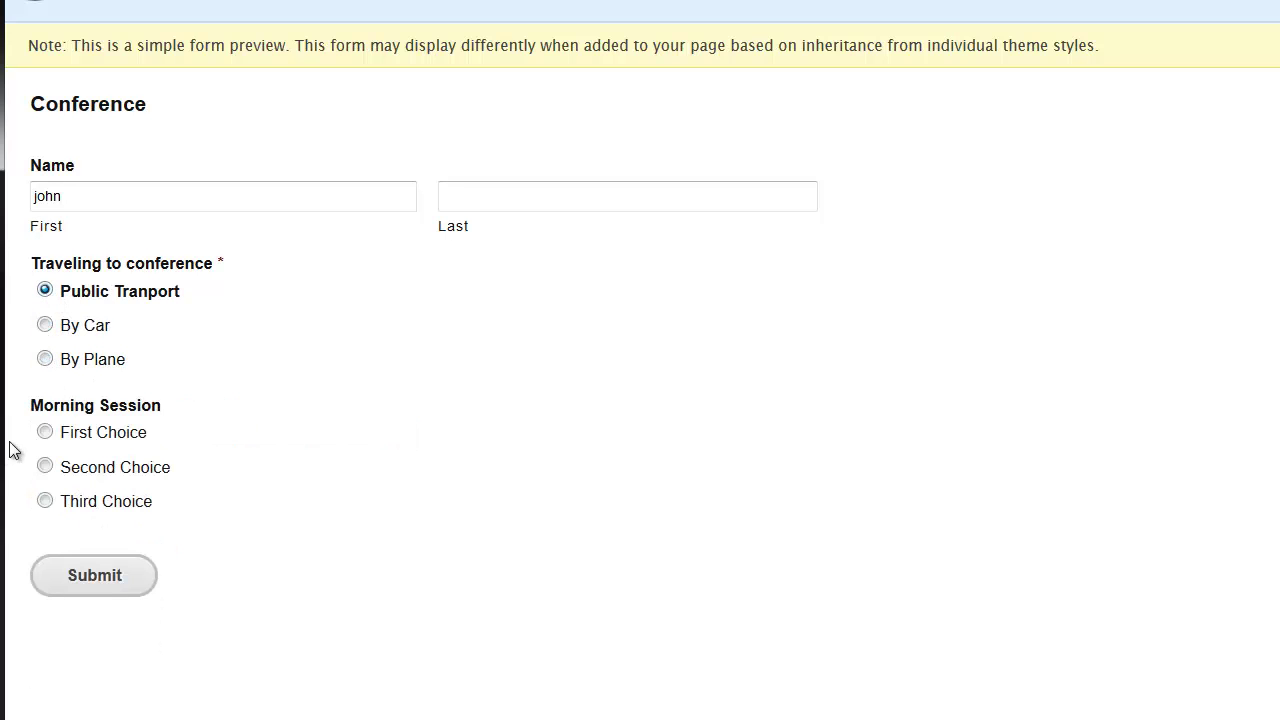
Select First, Second and Third Choice for Morning Session to check each Afernoon Session variant.
left_click(45, 433)
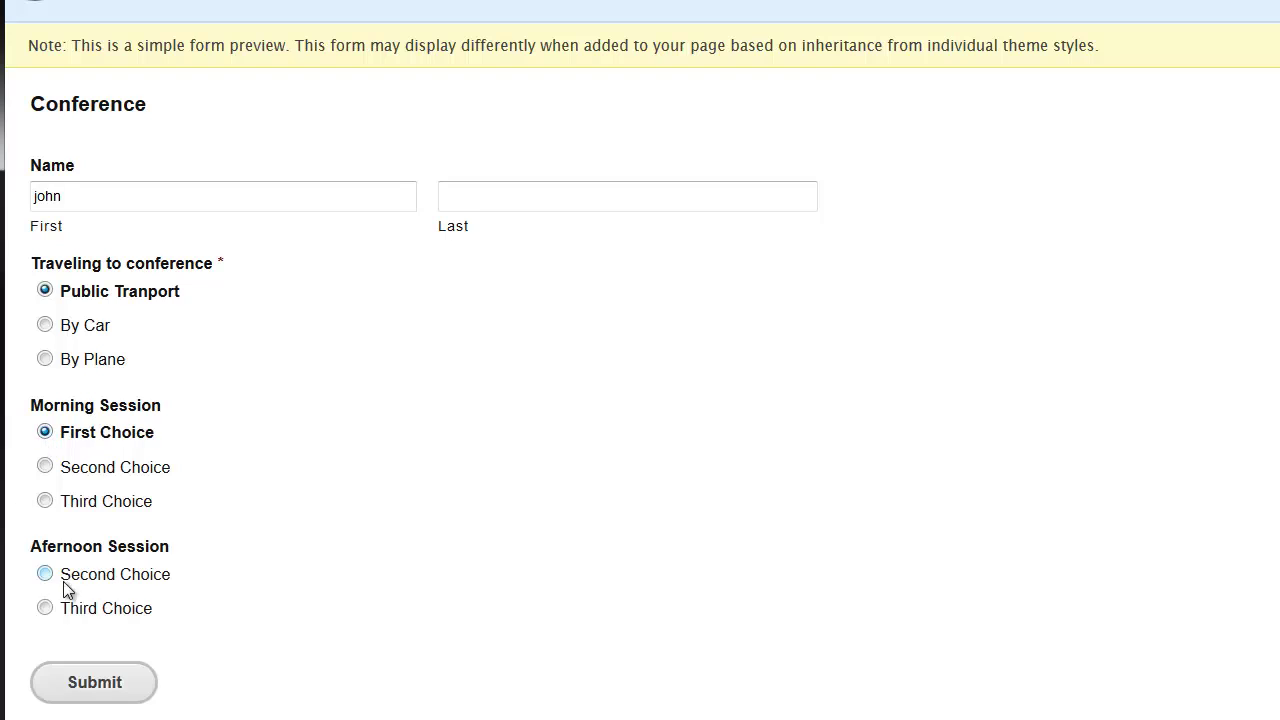
left_click(46, 466)
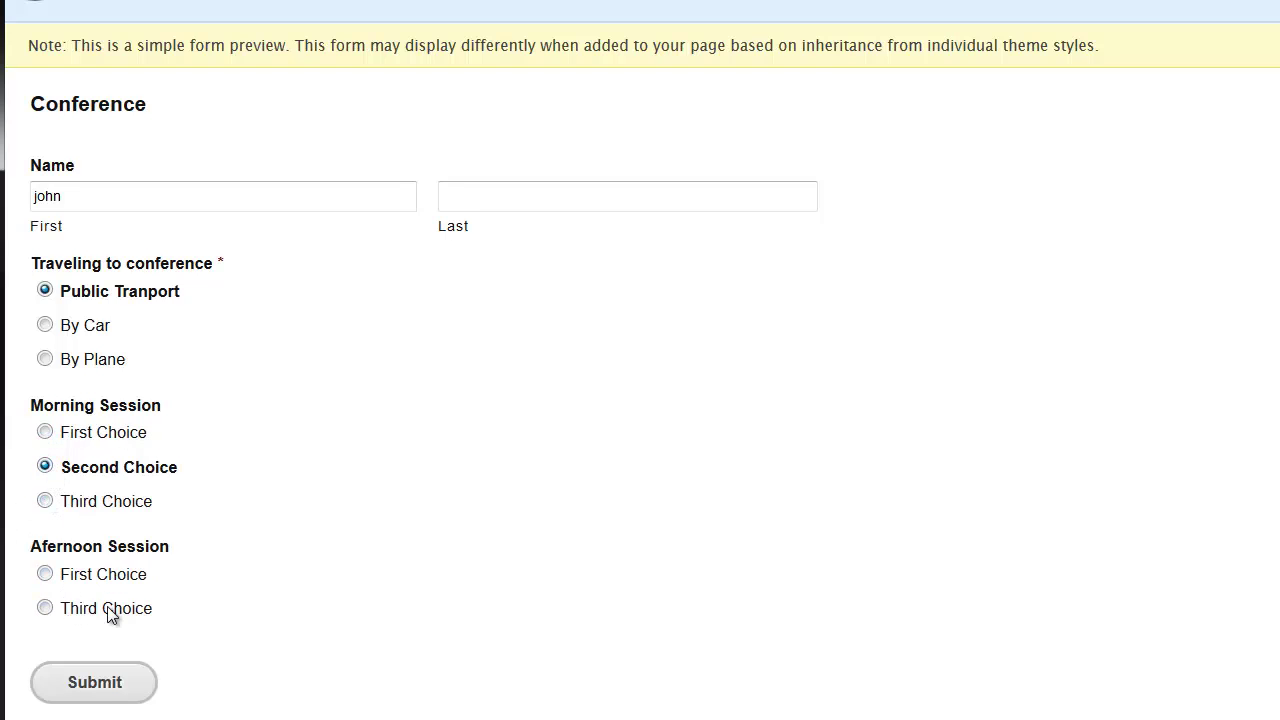
left_click(47, 500)
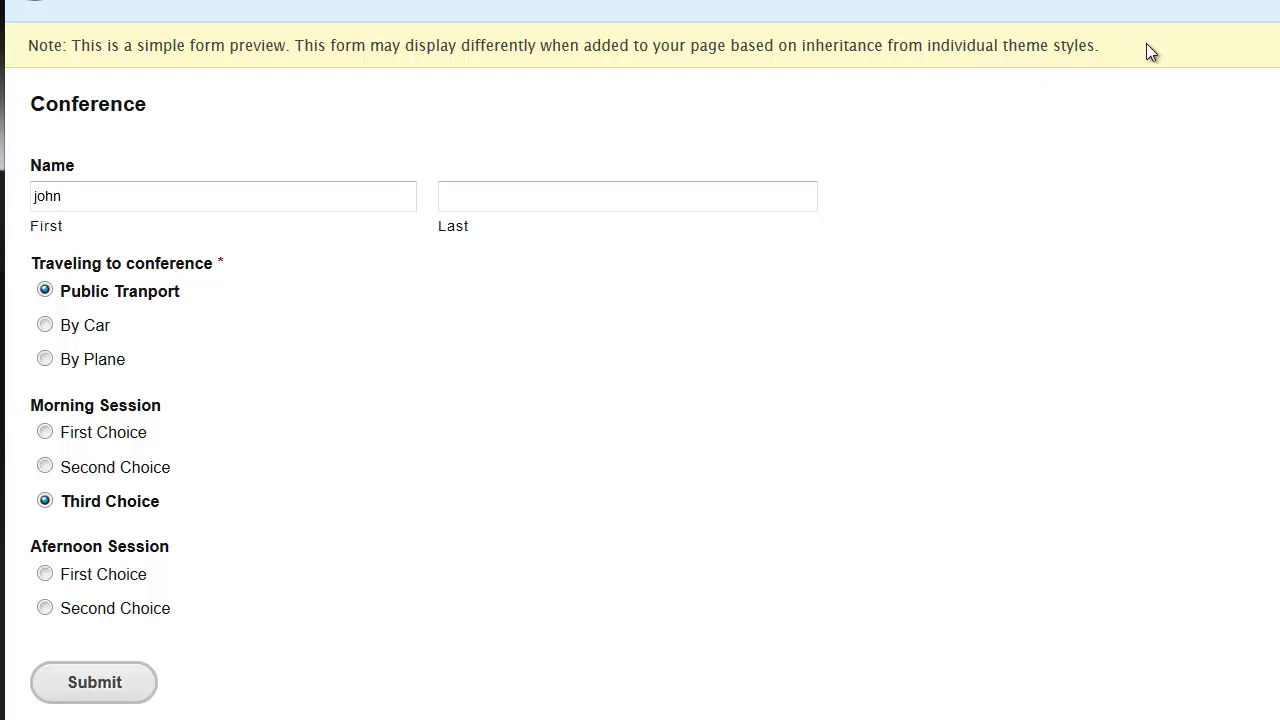
Close the preview and review the Name, travel and conditional fields in the Conference form editor.
left_click(1205, 5)
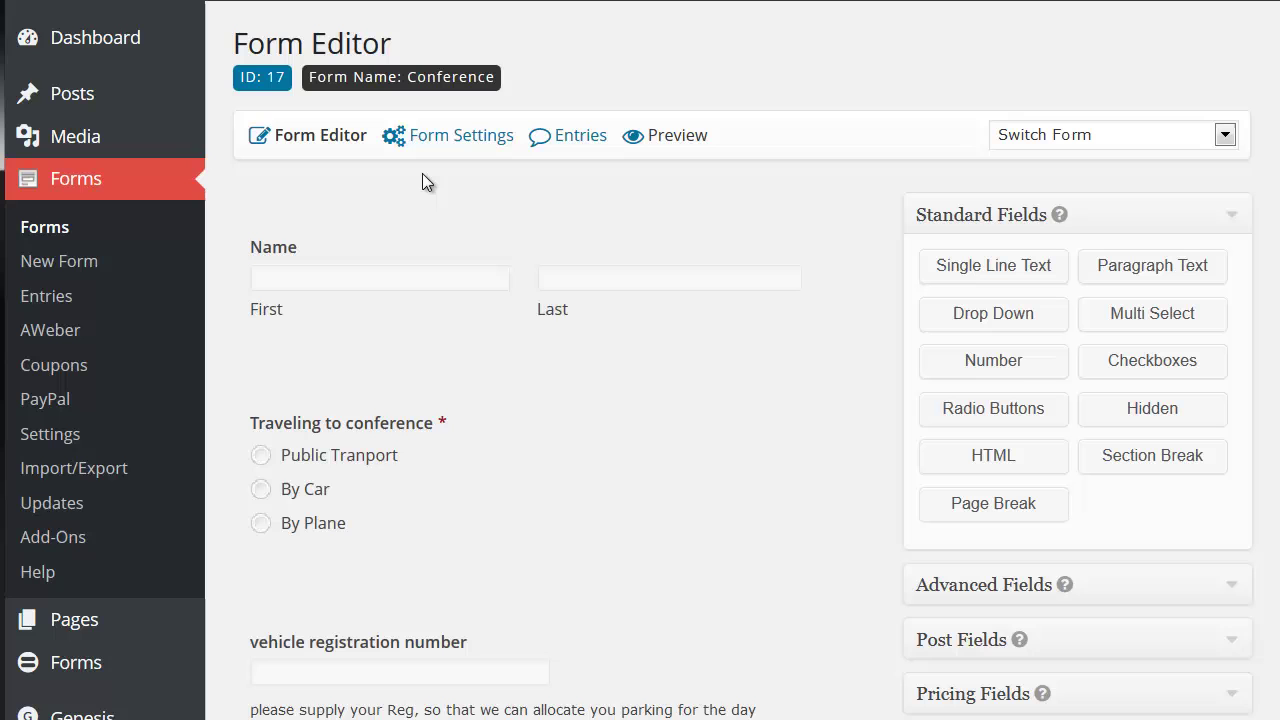
mouse_move(440, 135)
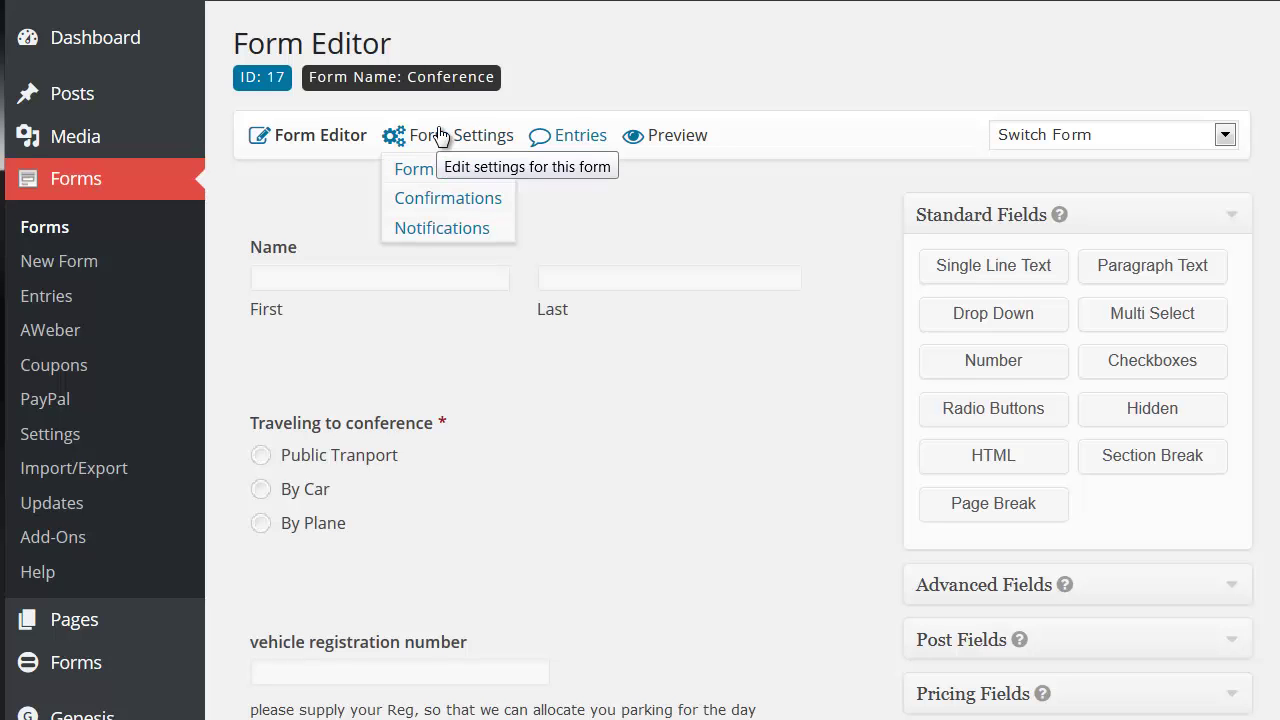
scroll(525, 252, "down", 3)
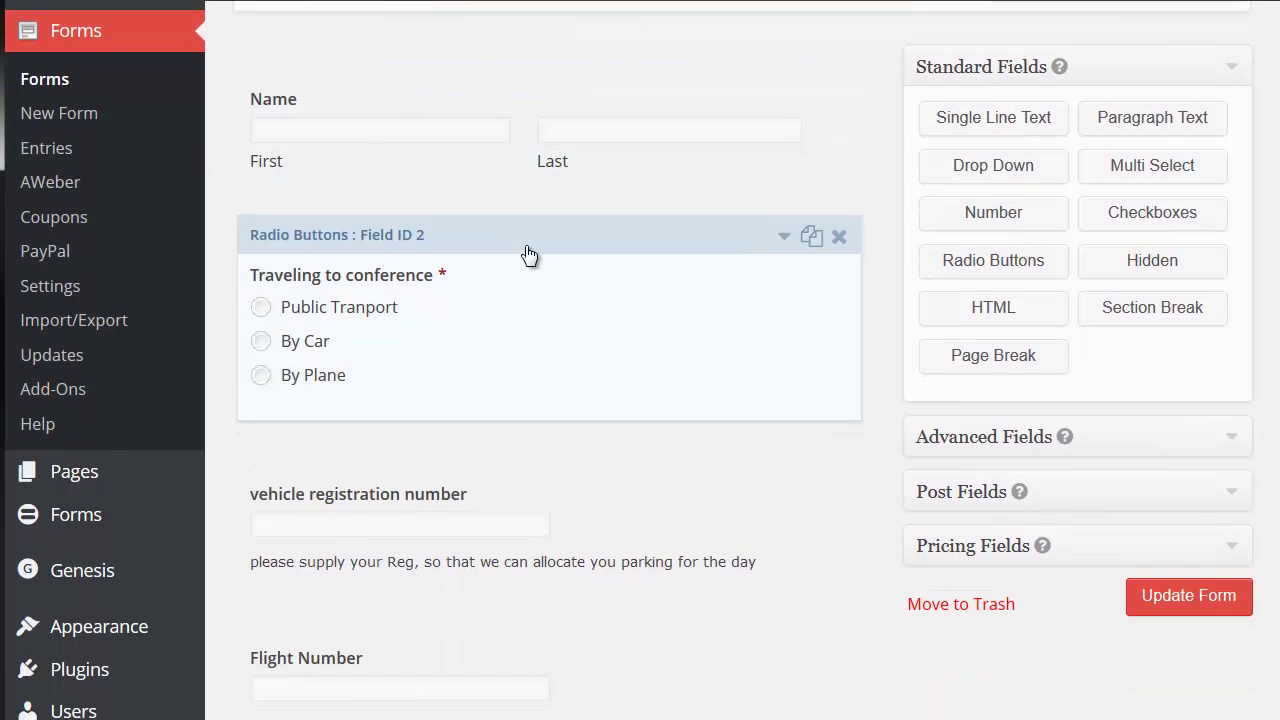
scroll(529, 255, "down", 6)
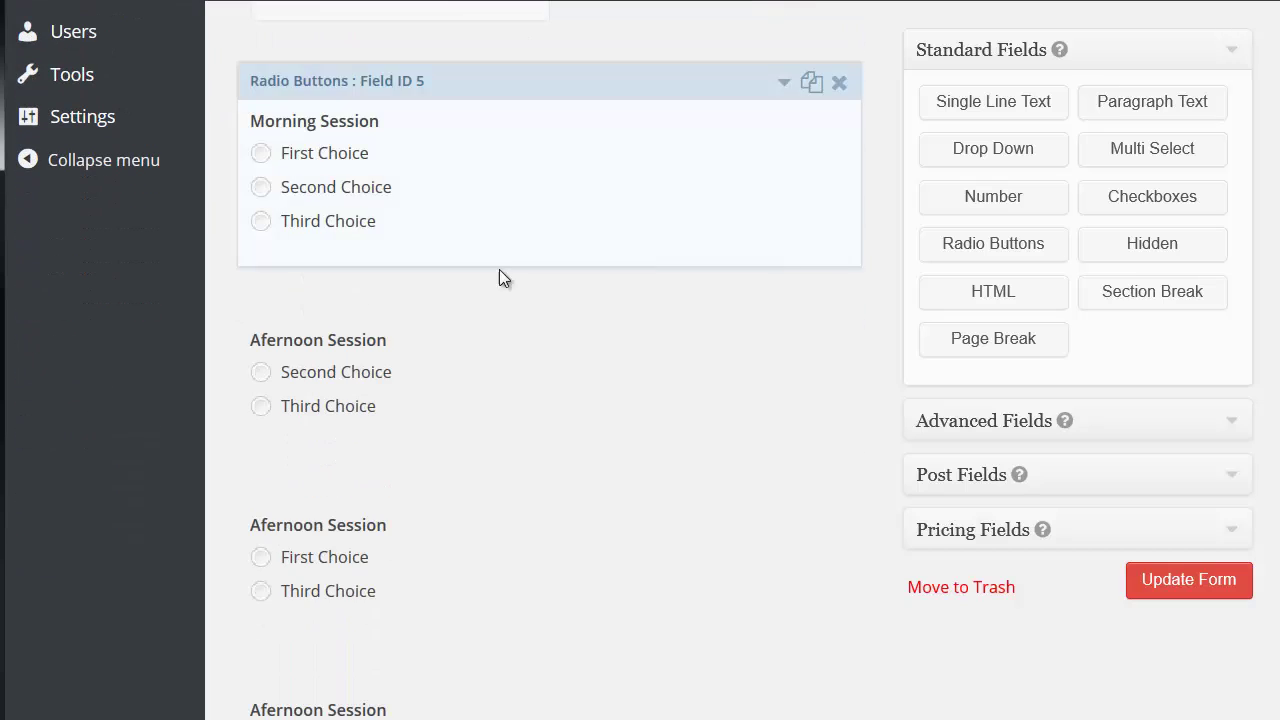
scroll(370, 353, "down", 2)
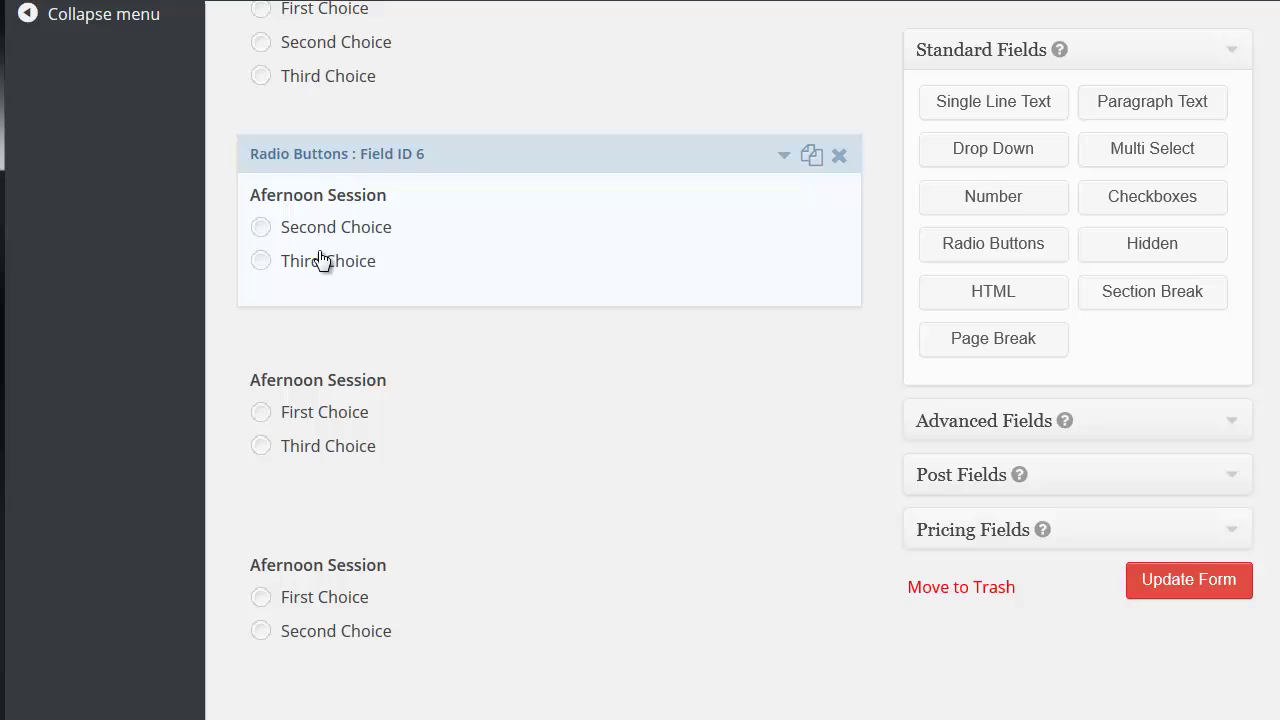
scroll(512, 288, "up", 6)
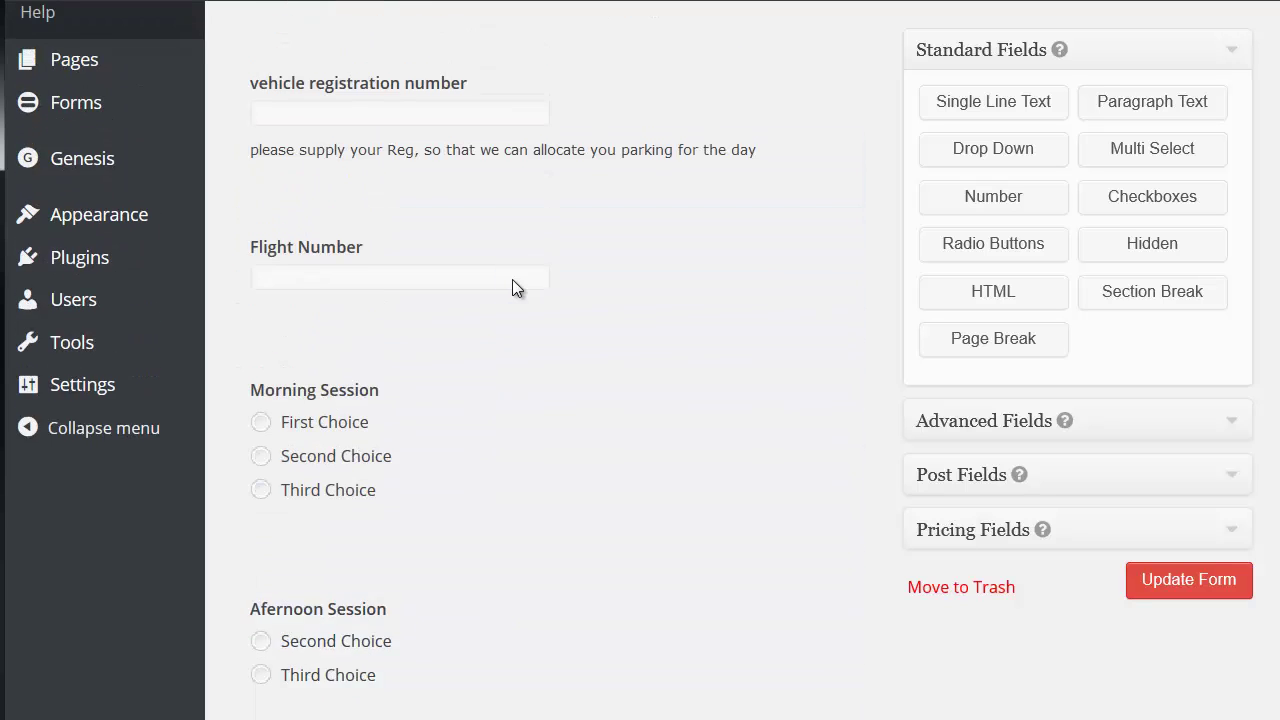
scroll(512, 281, "down", 5)
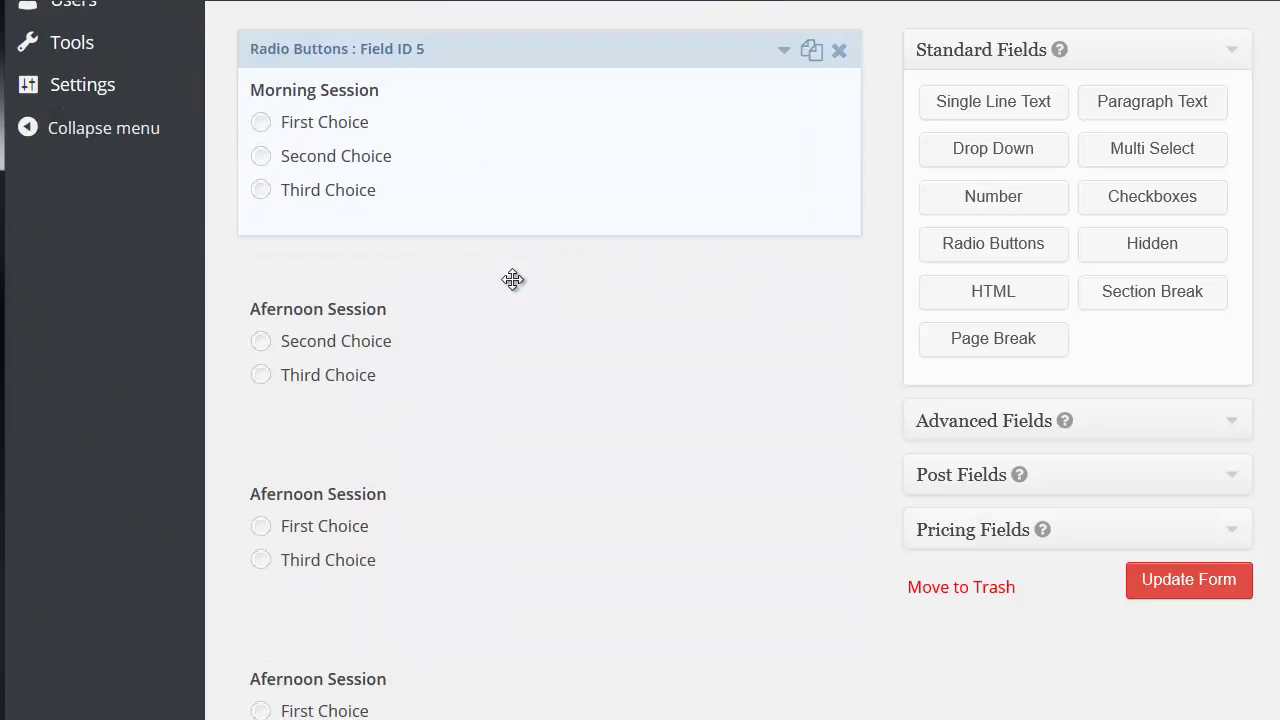
scroll(512, 281, "down", 1)
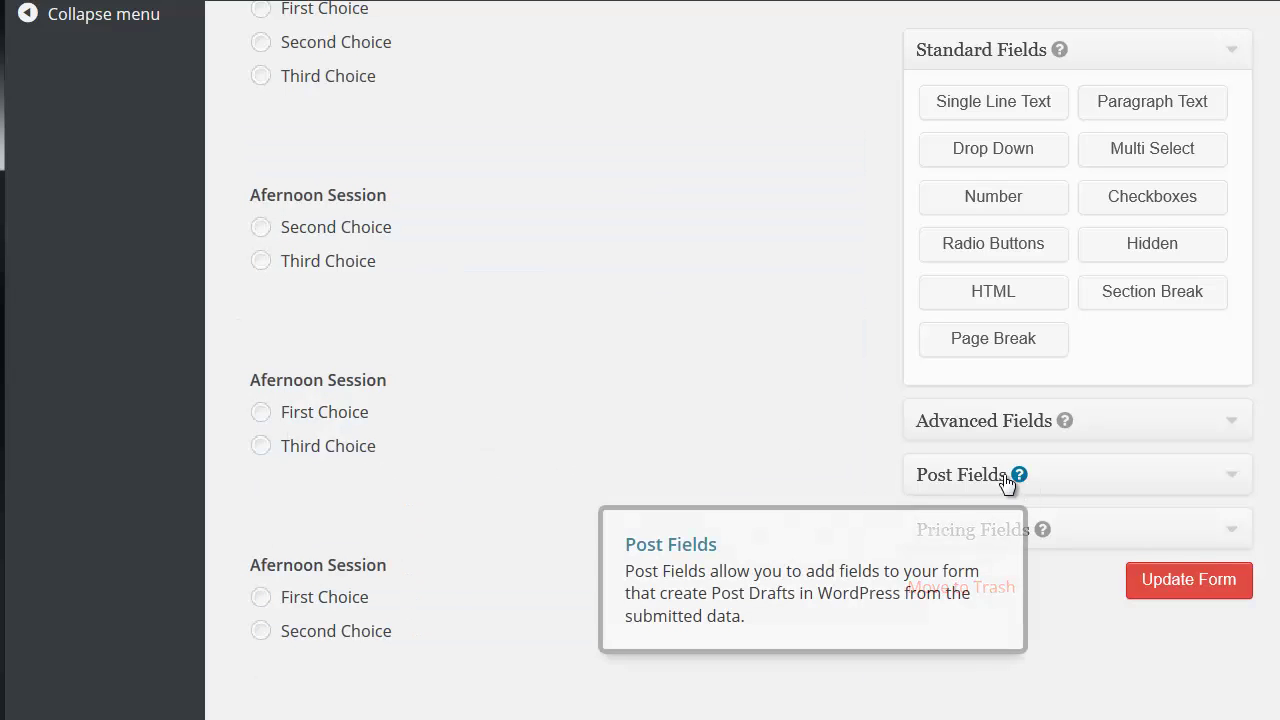
scroll(706, 250, "up", 3)
scroll(704, 251, "up", 2)
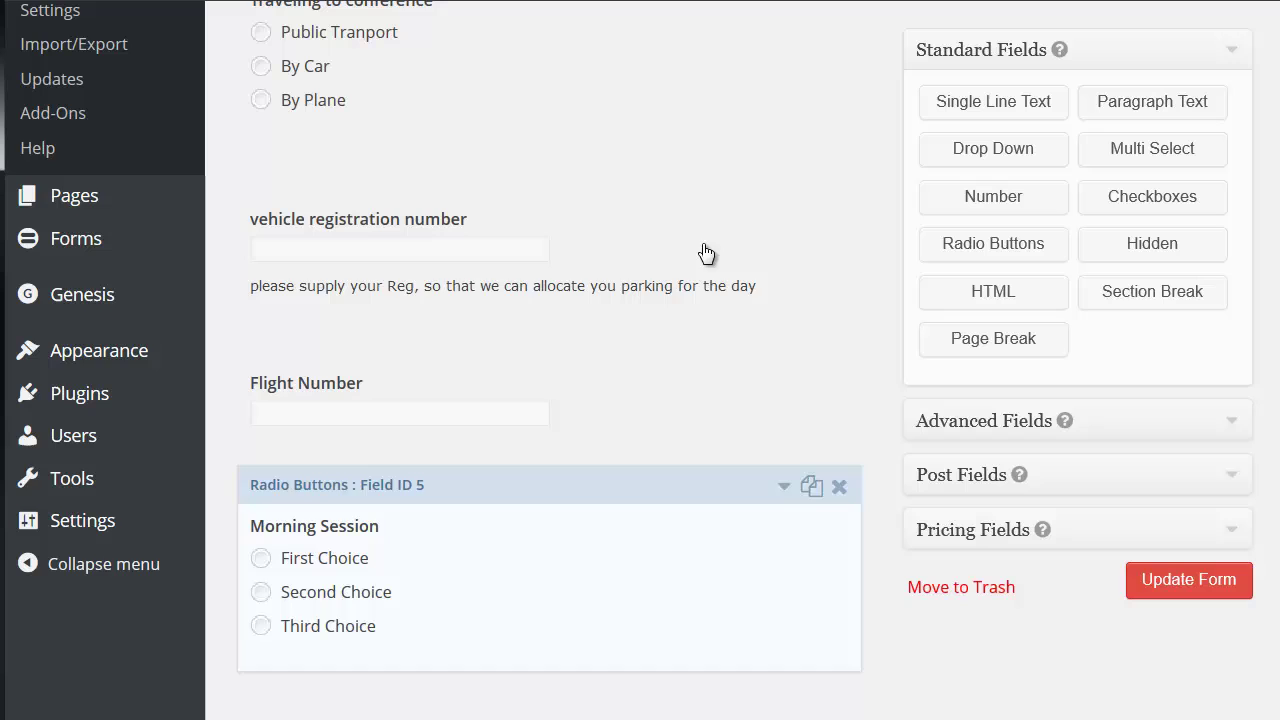
scroll(702, 252, "up", 2)
scroll(702, 252, "up", 3)
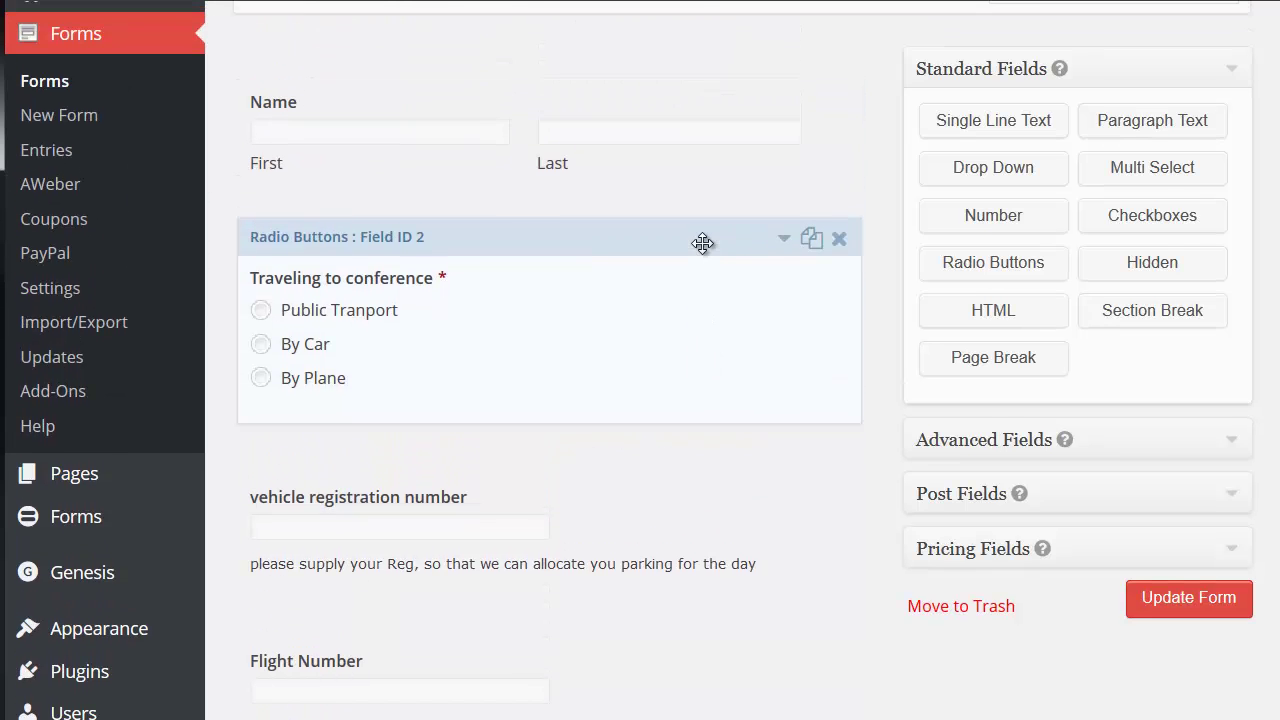
scroll(704, 251, "down", 2)
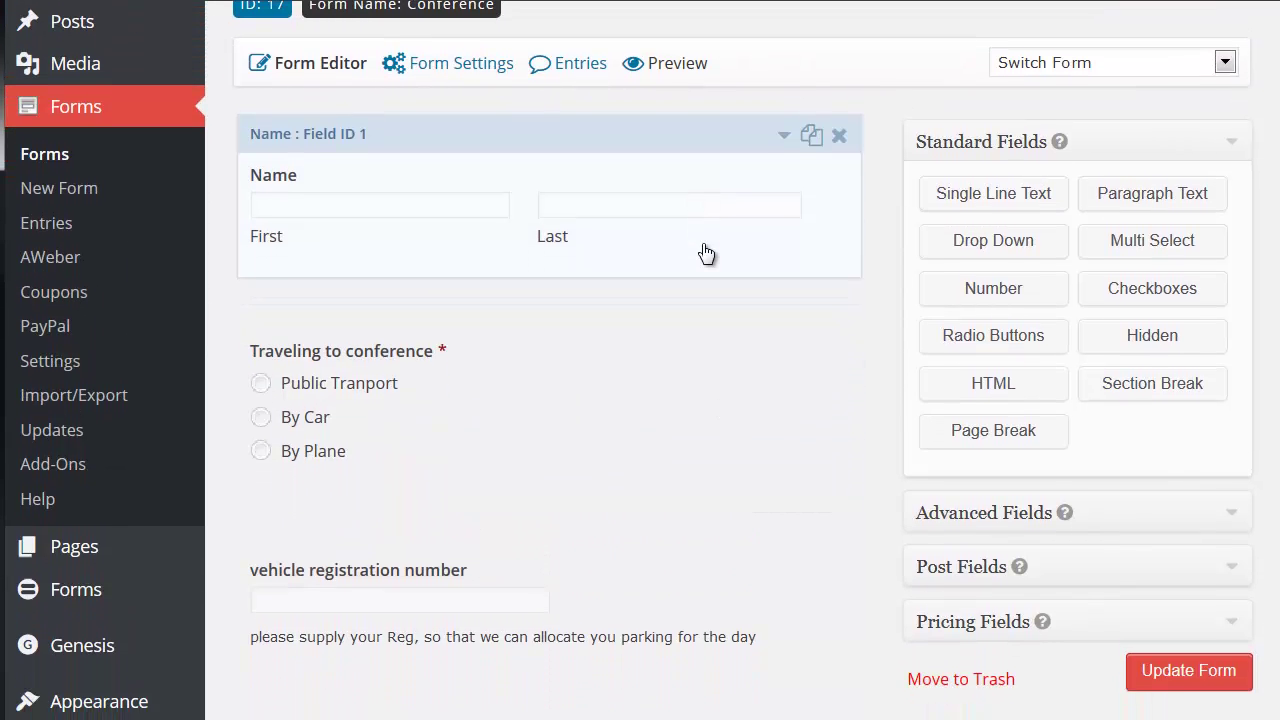